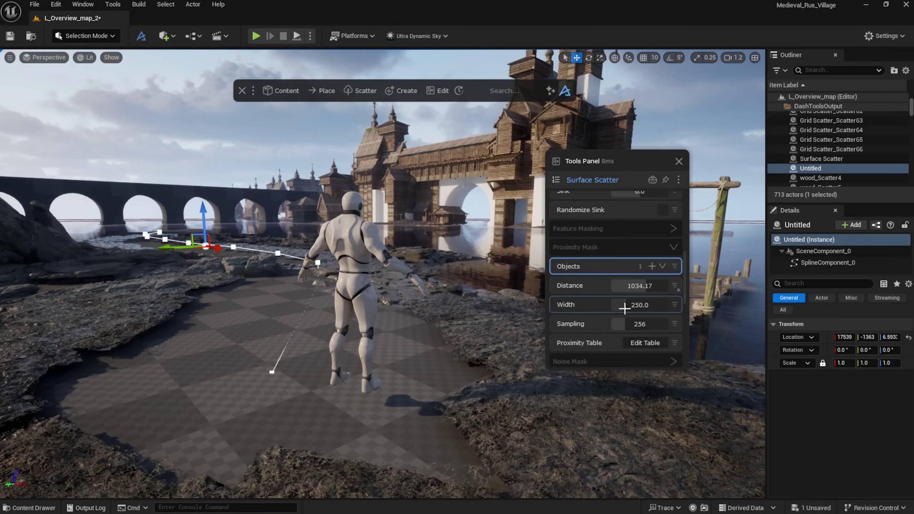
Step: Place the Wooden Old Wheel Barrow asset from the Rocket library into the level and focus the view on it
scroll(625, 309, up, 3)
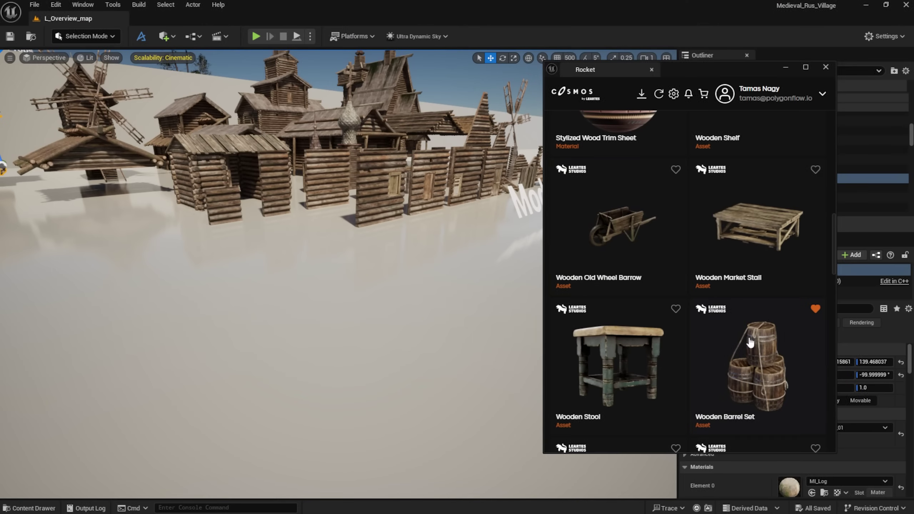
drag(612, 230, 383, 311)
key(f)
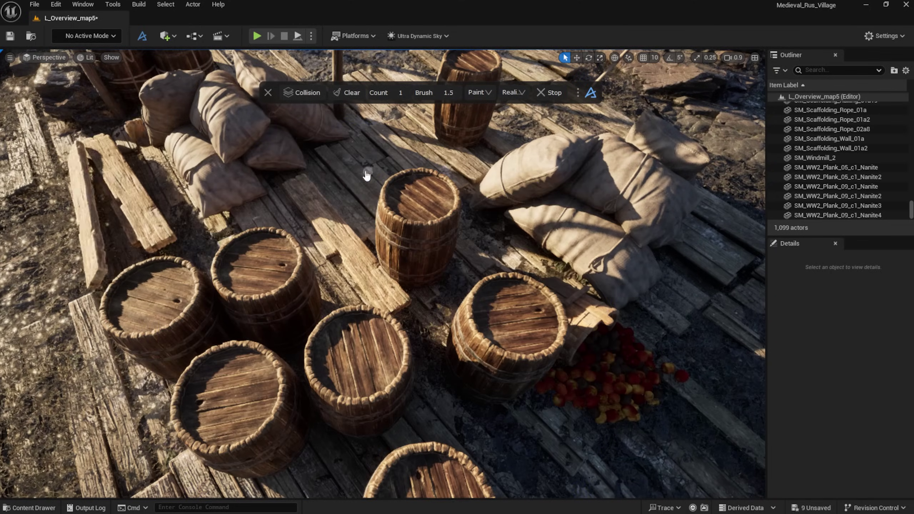
Step: Physics-paint props onto the wooden planks and adjust the noise mask breakup of the grass Surface Scatter
drag(274, 176, 168, 177)
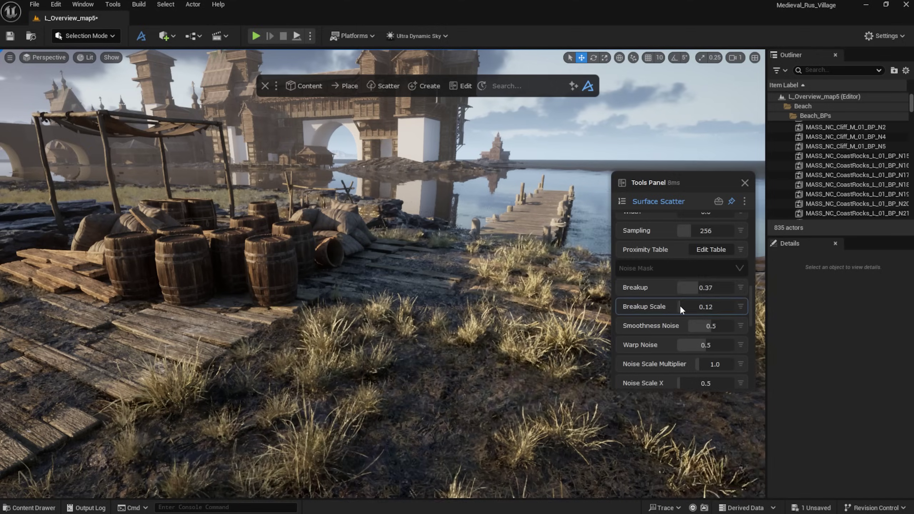
drag(717, 287, 705, 286)
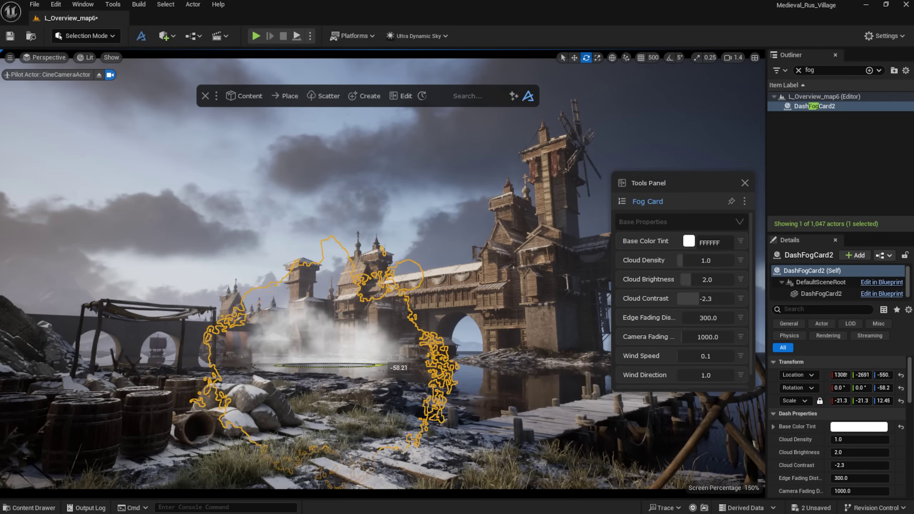
Step: Set the fog card's Cloud Brightness to 1.22 and Edge Fading Distance to 10759.49, and drop a copy of it over the water near the pier
drag(694, 282, 690, 283)
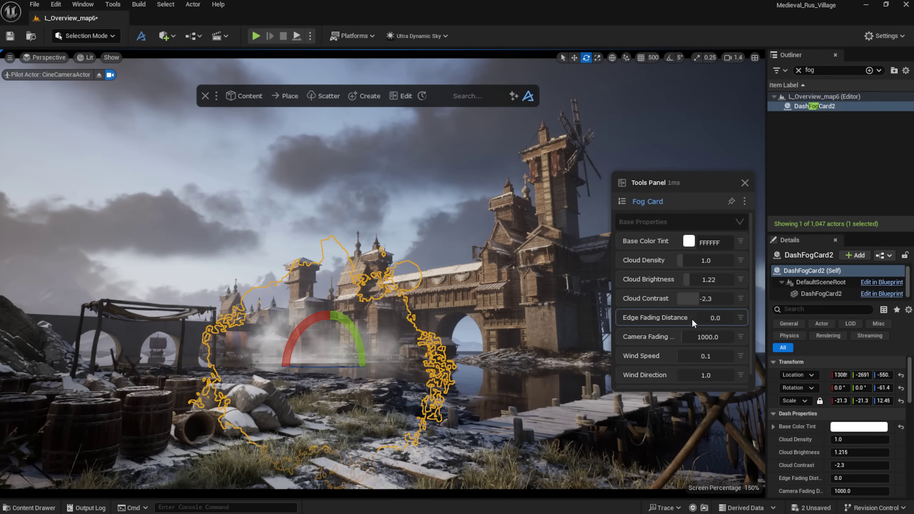
drag(698, 319, 707, 318)
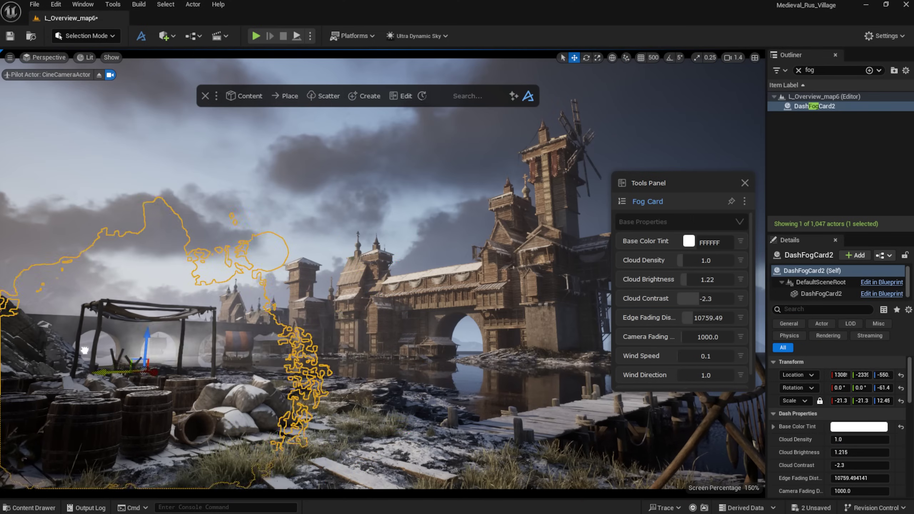
alt+drag(141, 363, 513, 377)
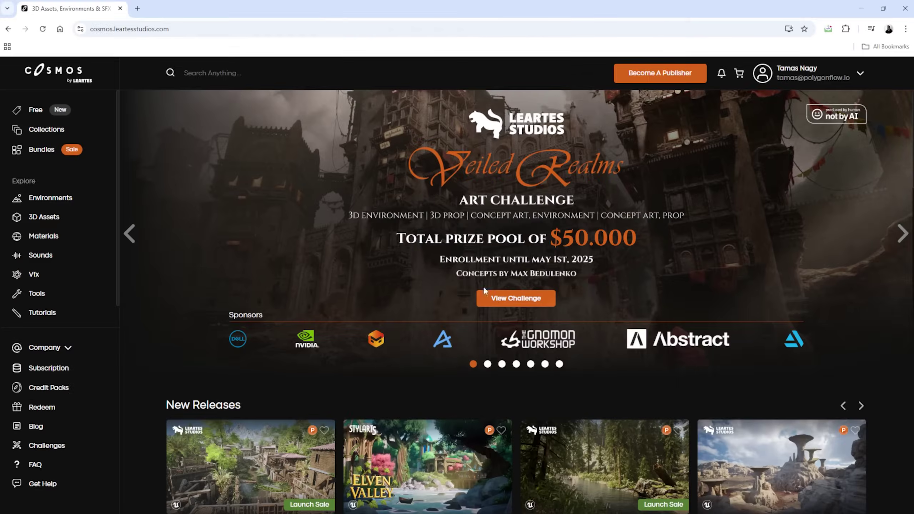
Step: Open the Veiled Realms Art Challenge page in the browser and review its participation rules and references
click(509, 306)
scroll(509, 302, down, 9)
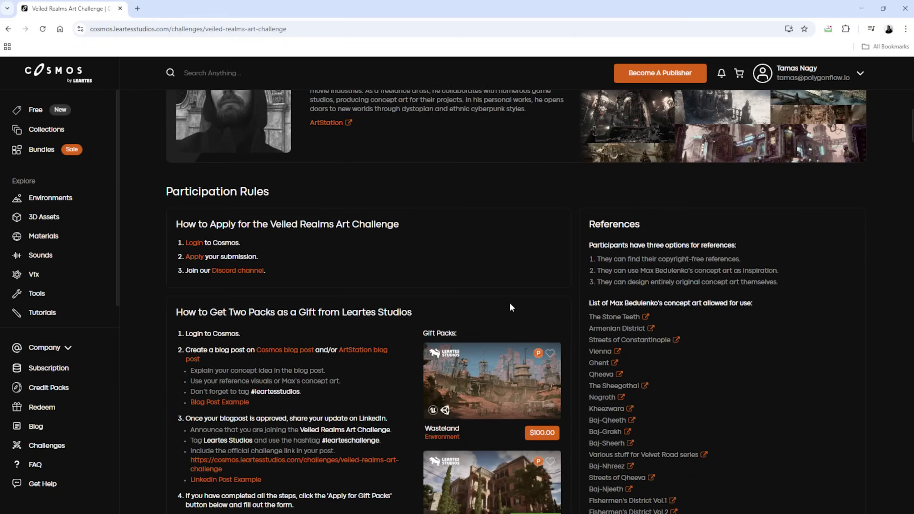
scroll(509, 304, up, 5)
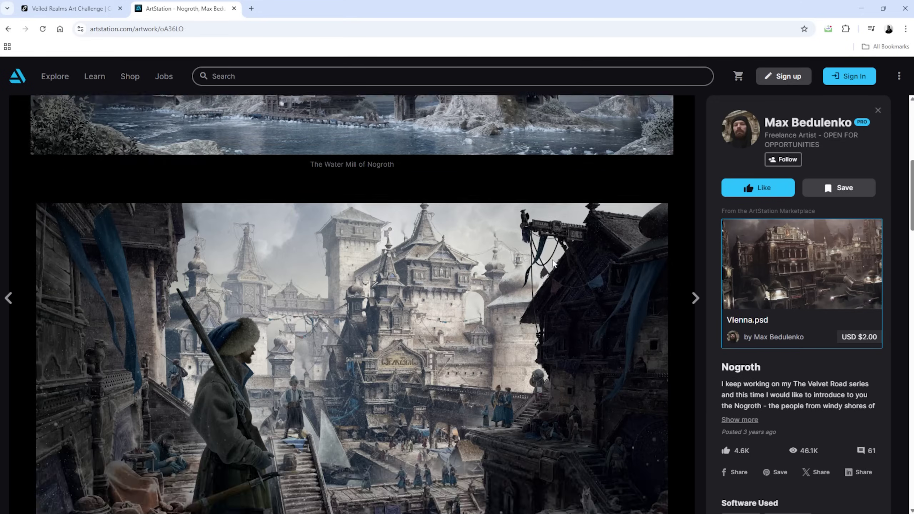
Step: Examine the Nogroth concept images on ArtStation, including the Water Mill of Nogroth, and close that page
scroll(551, 258, down, 5)
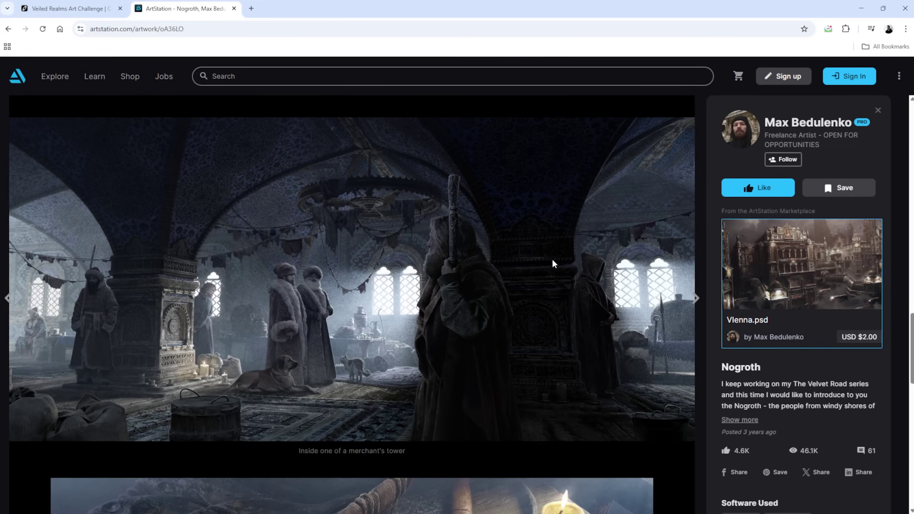
scroll(552, 258, up, 20)
scroll(362, 174, down, 1)
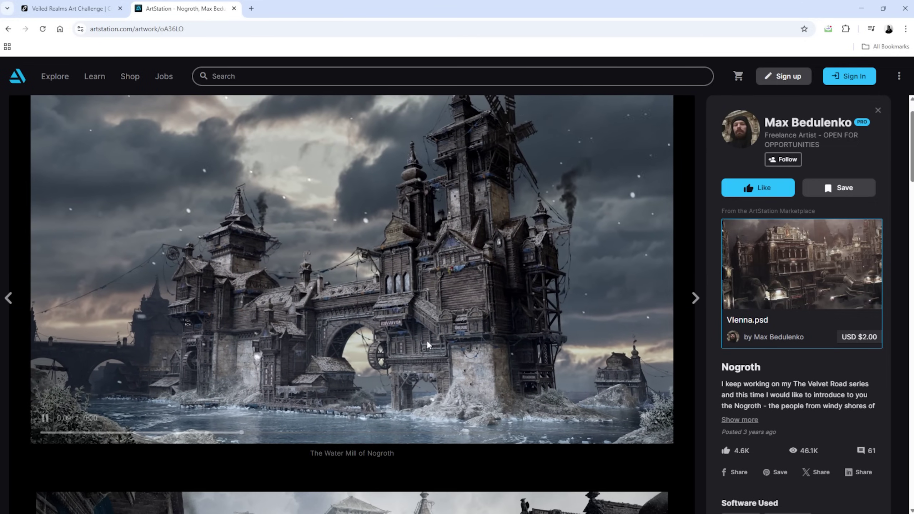
key(ctrl+w)
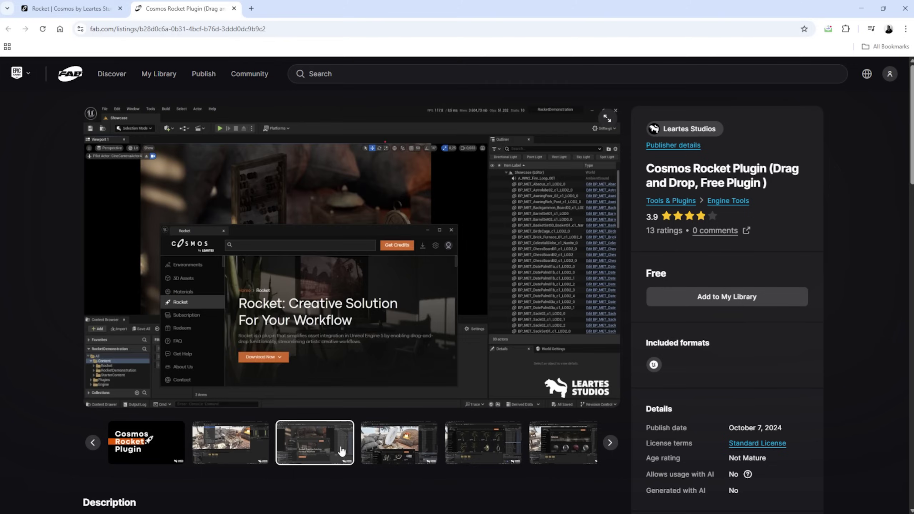
Step: Look through the preview images of the Cosmos Rocket Plugin listing on Fab
click(399, 447)
click(499, 451)
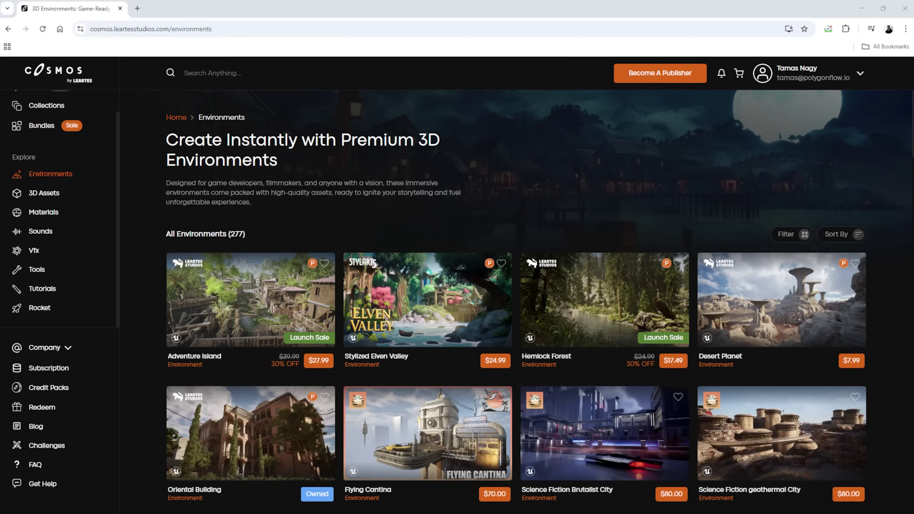
Step: Find the Medieval Russian Village pack among the Cosmos environments and look through its preview images
scroll(658, 298, down, 10)
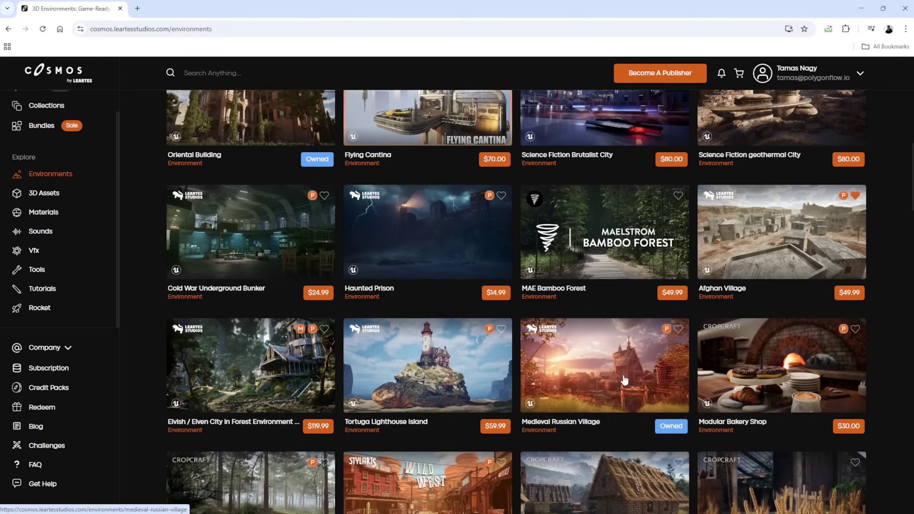
click(625, 380)
click(648, 253)
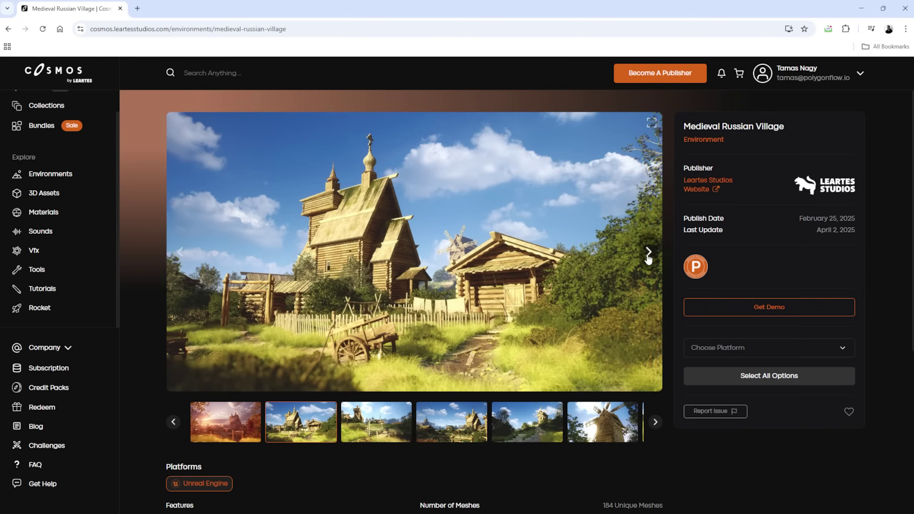
click(648, 253)
click(649, 252)
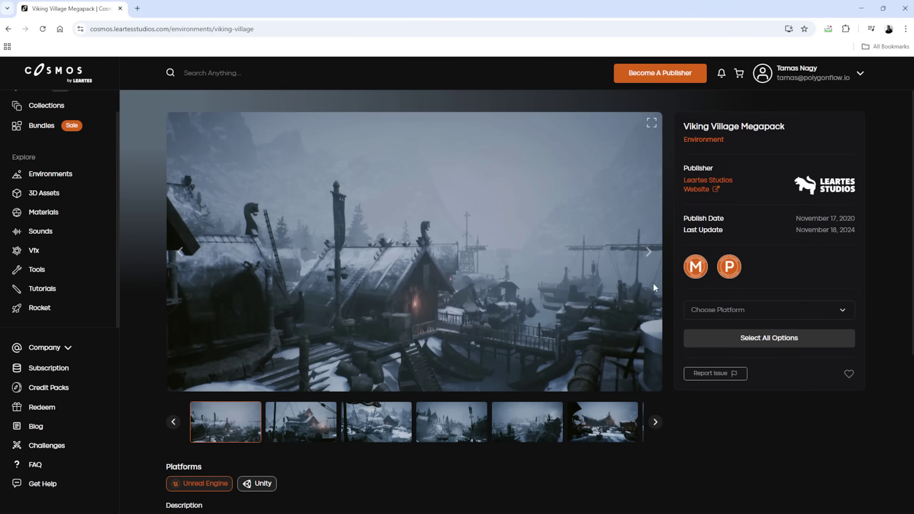
Step: Look through the preview images of the Viking Village Megapack
click(649, 252)
click(649, 253)
click(649, 253)
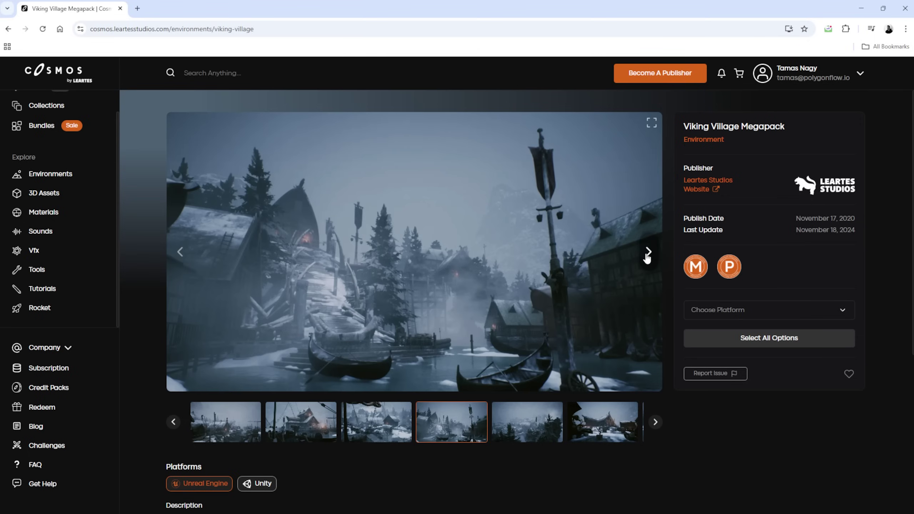
click(649, 252)
click(649, 252)
Step: Browse the Cosmos asset collections and open the Middle Eastern Street collection
scroll(96, 159, up, 1)
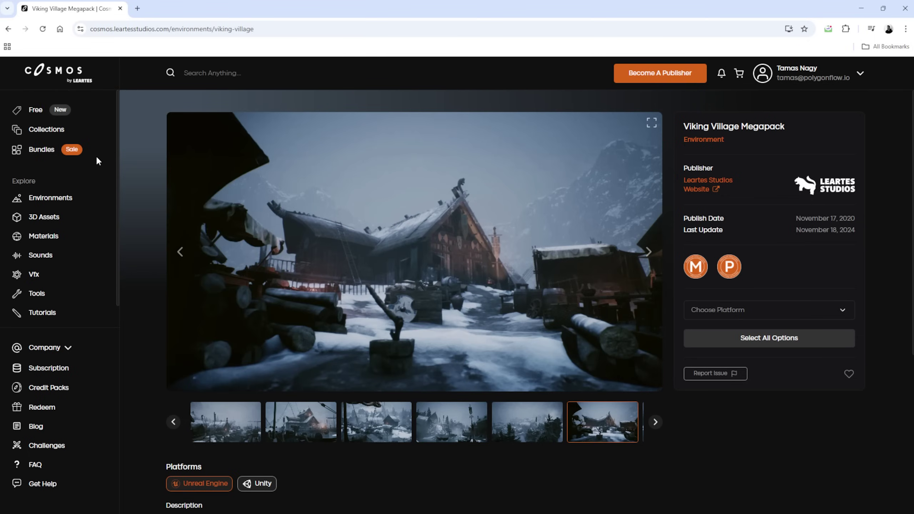
click(51, 129)
scroll(406, 206, down, 7)
scroll(407, 212, down, 5)
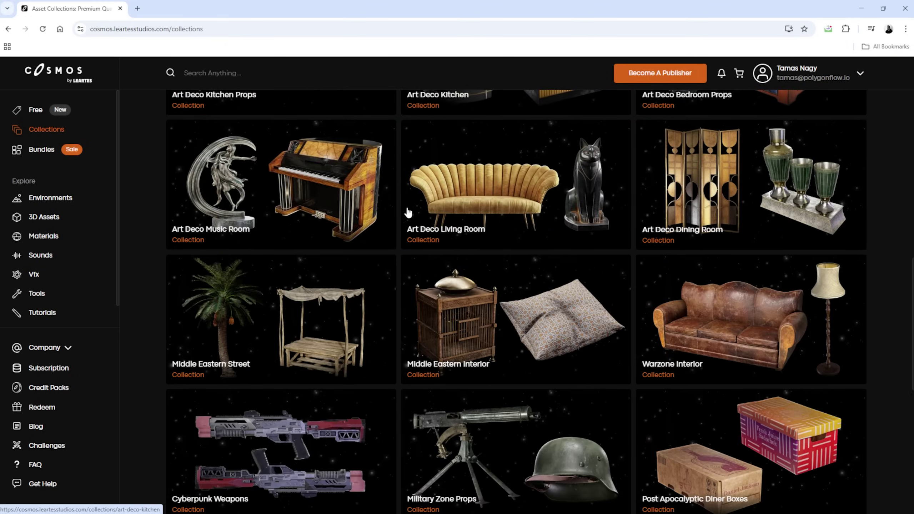
click(354, 378)
Step: Examine the awnings, barrels, crates and sacks offered in the Middle Eastern Street collection
scroll(701, 290, down, 3)
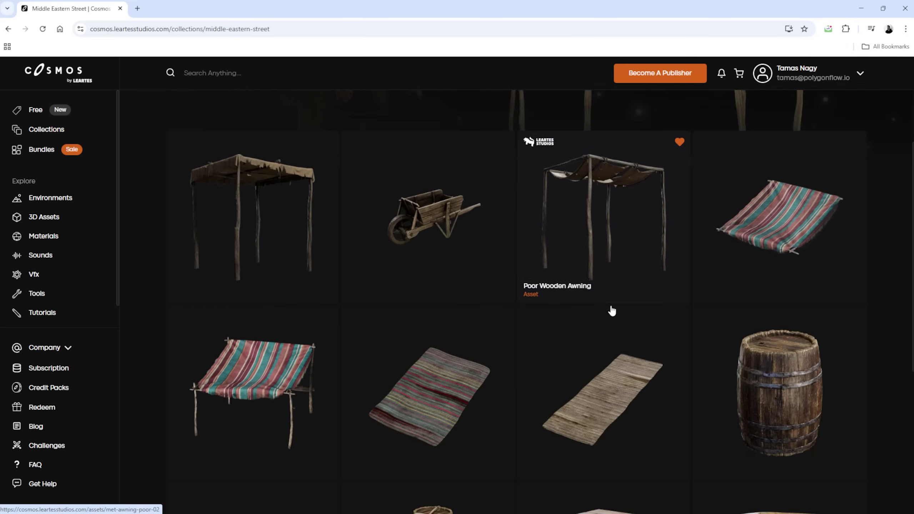
scroll(527, 204, up, 3)
scroll(527, 204, down, 7)
scroll(430, 326, down, 5)
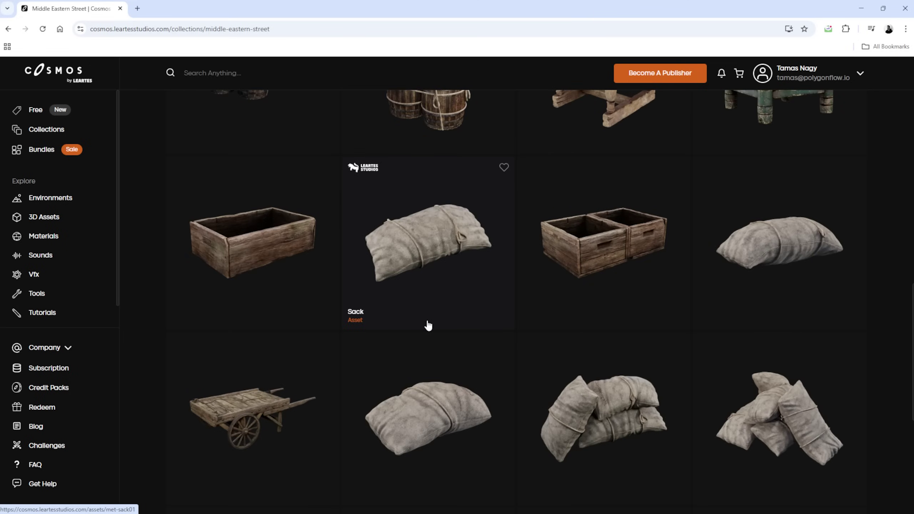
Step: Review the gift pack instructions on the Veiled Realms Art Challenge page
scroll(428, 326, down, 5)
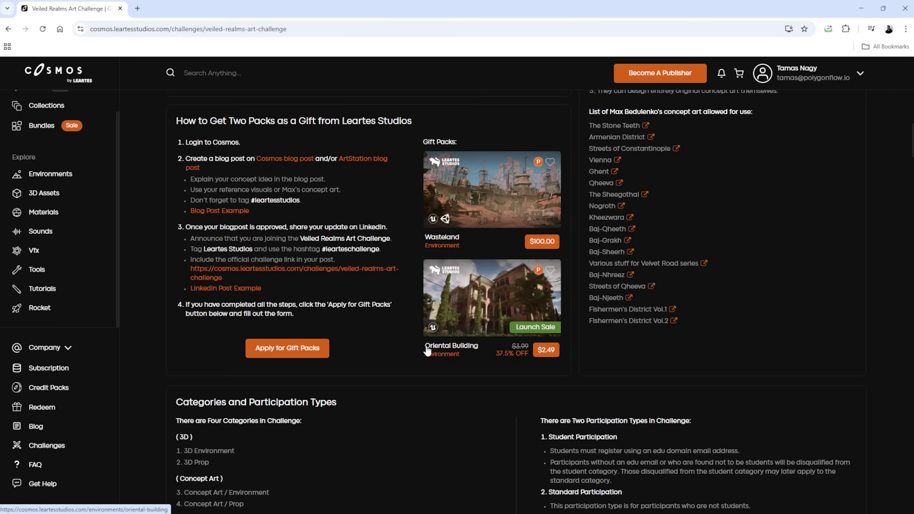
scroll(418, 341, up, 1)
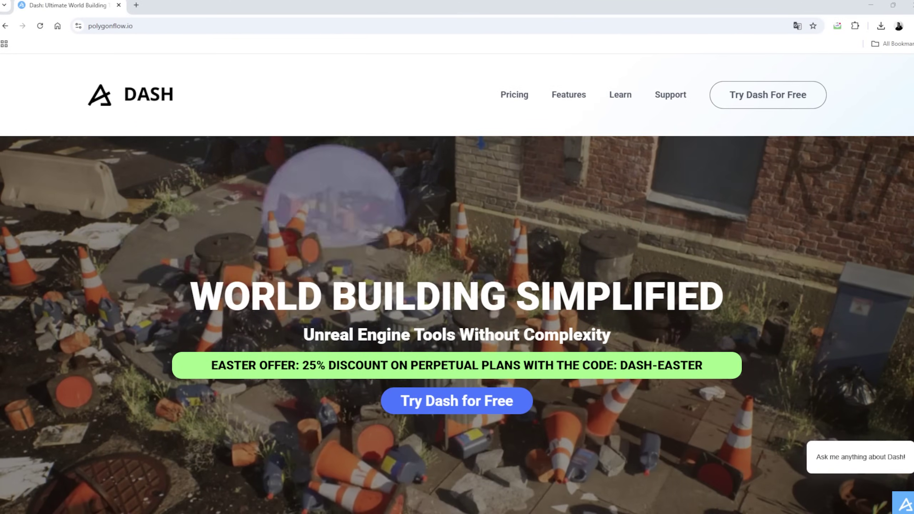
Step: Look over the Dash home page's sections on procedural scattering and asset browsing
scroll(623, 215, down, 5)
scroll(625, 221, down, 5)
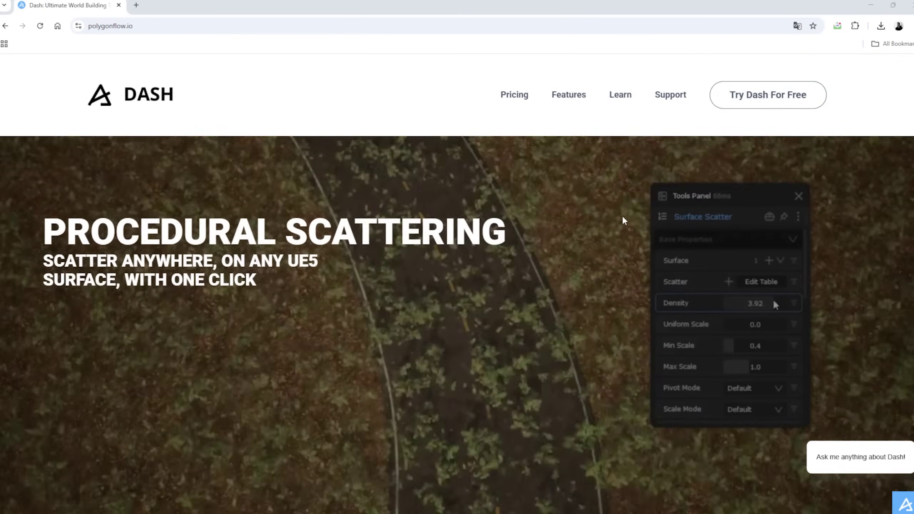
scroll(622, 220, down, 4)
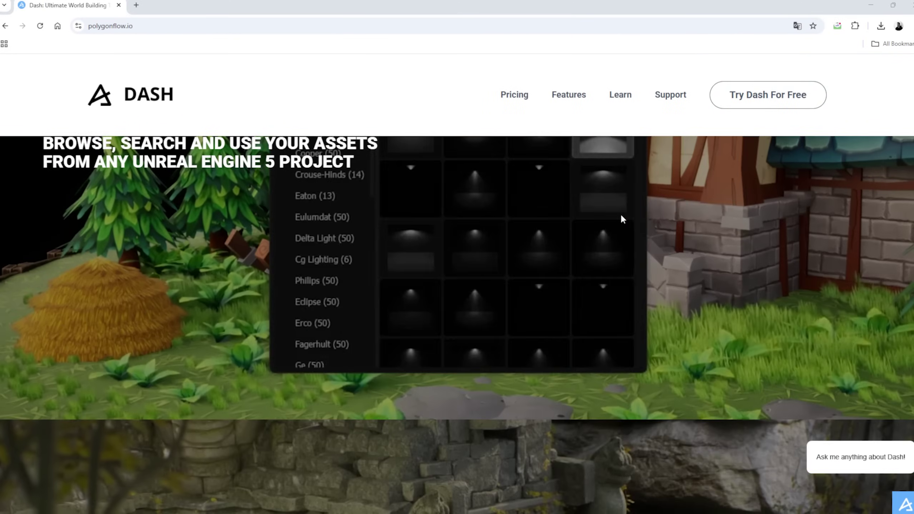
Step: Open the Dash features page and survey the showcased tools and example environments
click(569, 94)
scroll(558, 97, down, 3)
scroll(538, 181, down, 3)
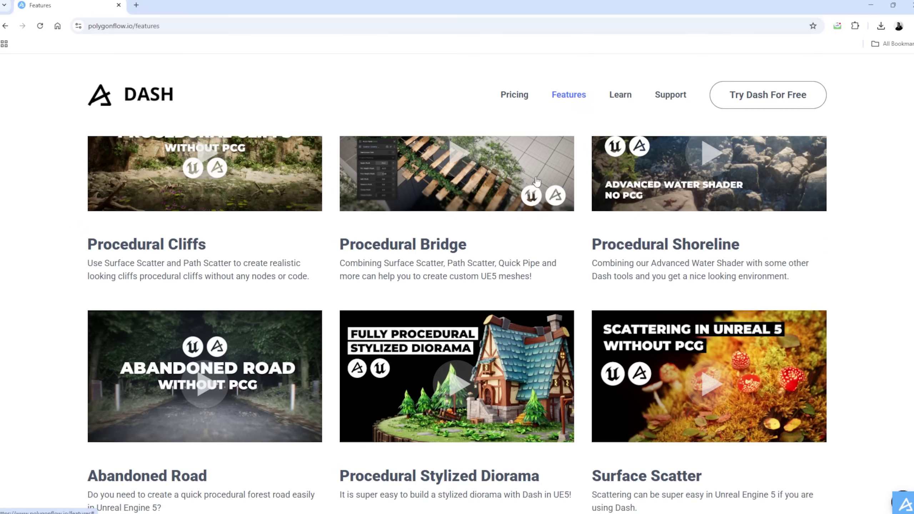
scroll(537, 180, down, 8)
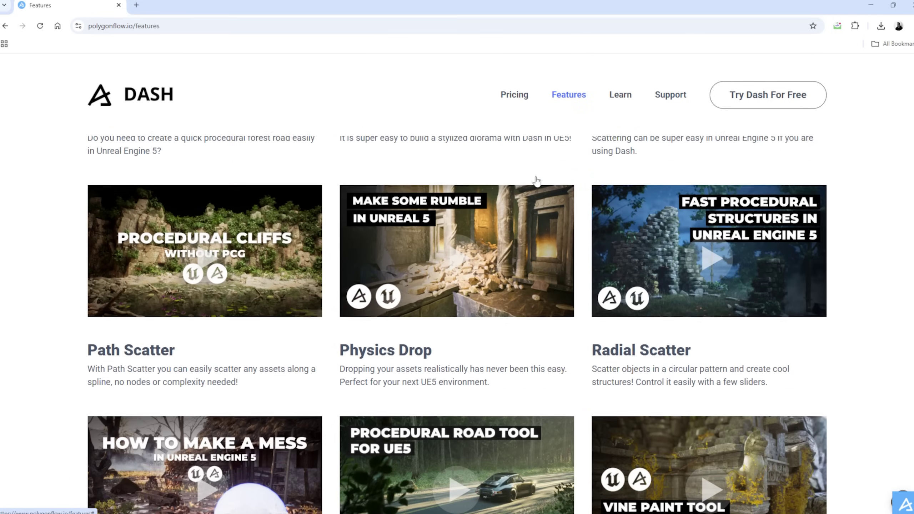
scroll(537, 180, down, 10)
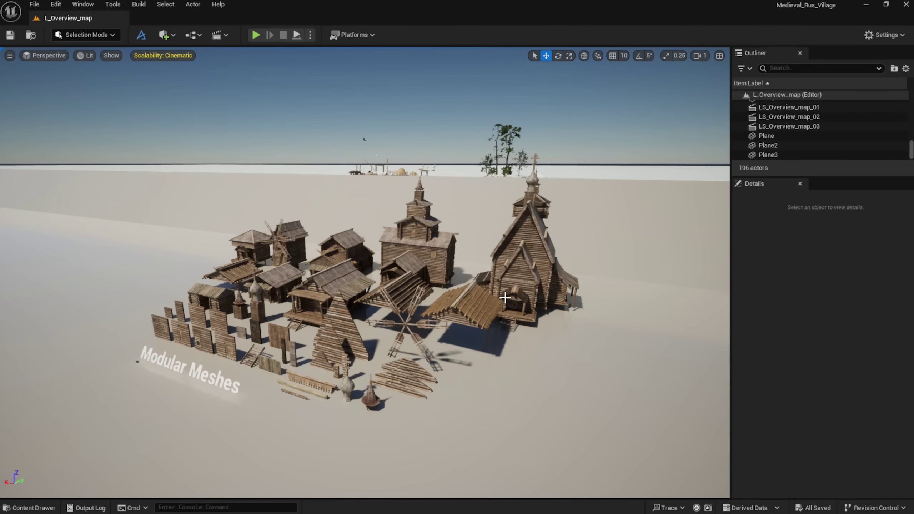
Step: Switch to Unreal Engine, select individual modular meshes in the overview level to inspect them, and clear the selection
click(472, 299)
click(331, 275)
click(326, 333)
key(Escape)
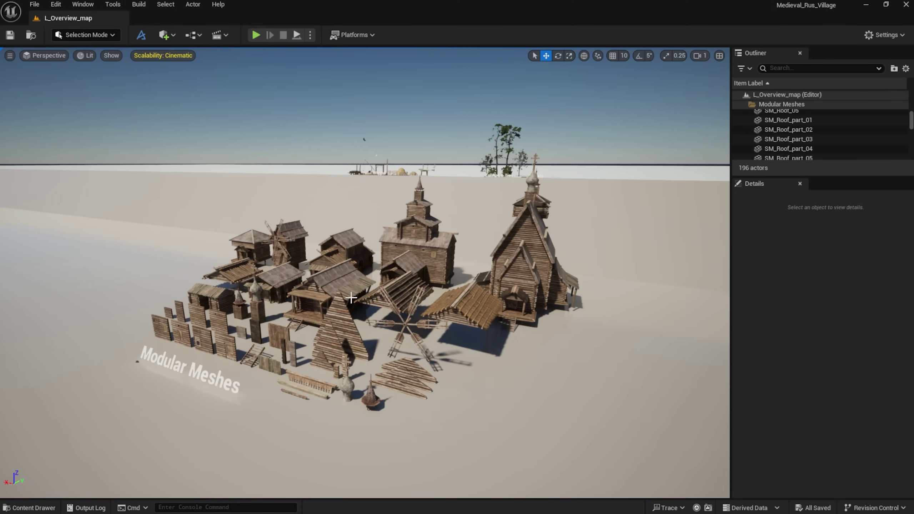
Step: Open the Rocket asset browser inside Unreal Engine and browse its free resources
click(83, 5)
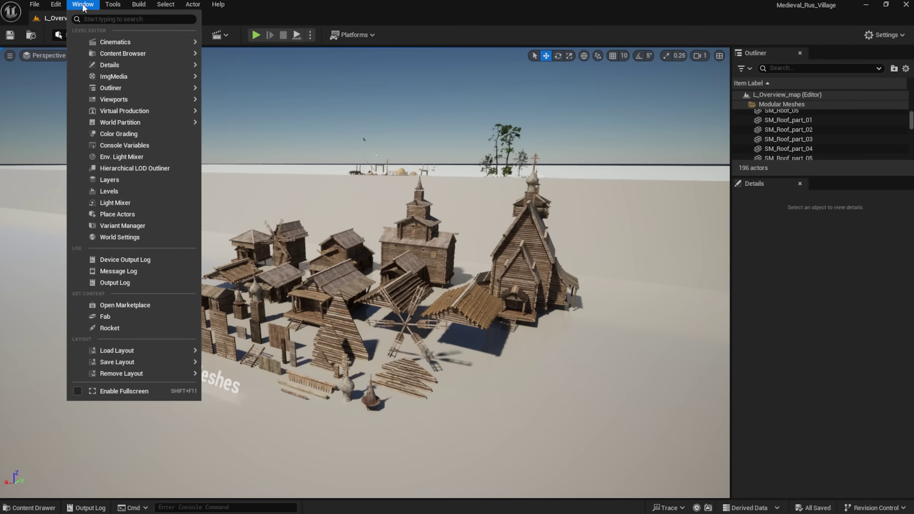
click(147, 327)
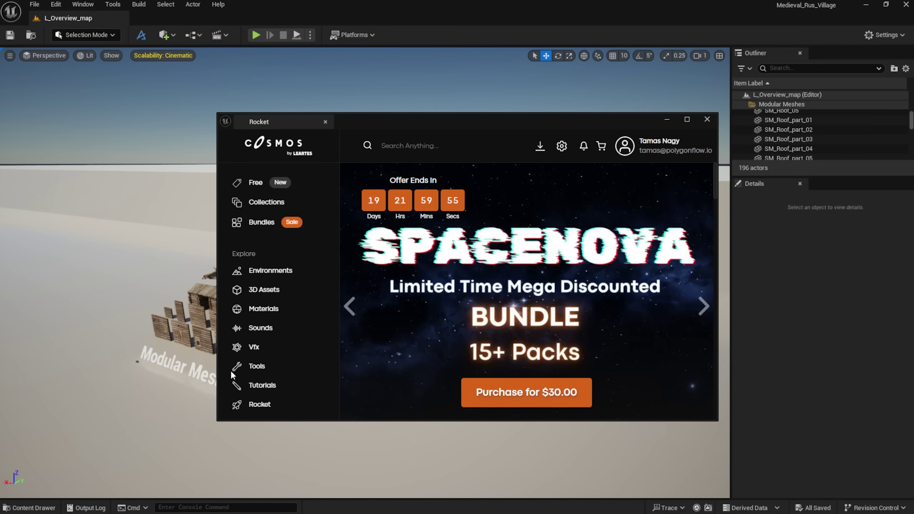
click(256, 183)
scroll(578, 281, down, 4)
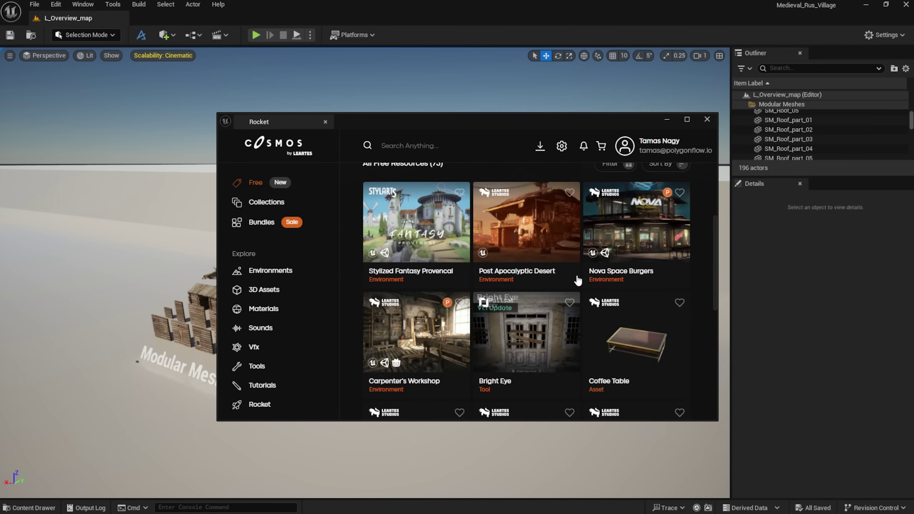
scroll(558, 318, down, 4)
Step: Open the Carpenter's Workshop environment from the free resources and inspect its preview images
click(423, 212)
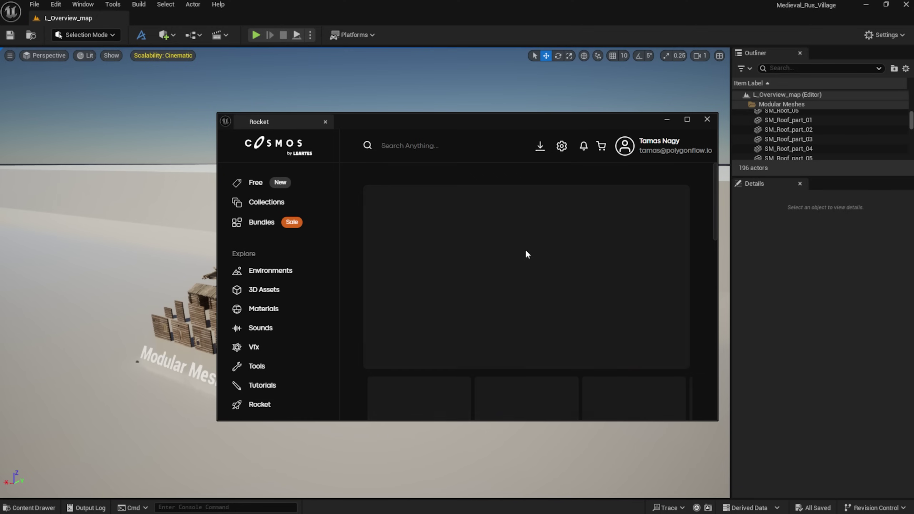
scroll(525, 249, down, 3)
scroll(525, 250, up, 2)
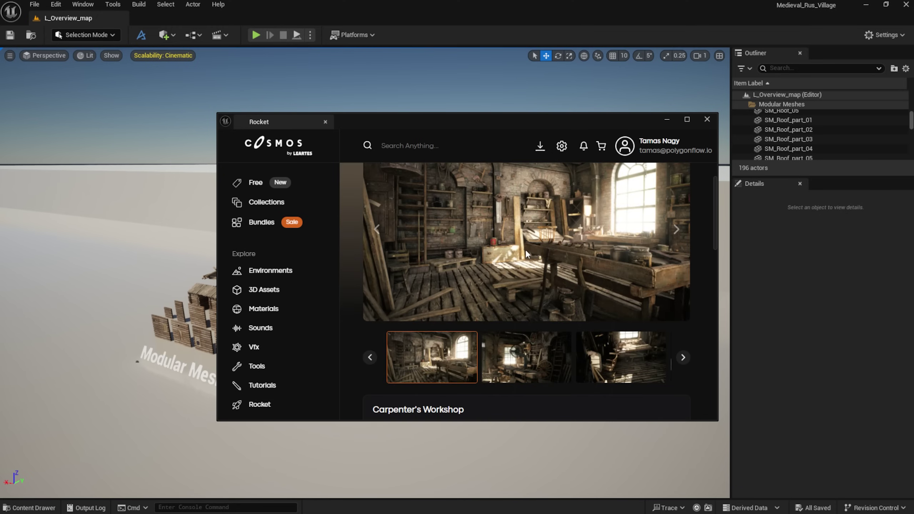
Step: Browse the free resources in Rocket again and open the Wooden Table asset's download options
click(256, 183)
scroll(580, 356, down, 6)
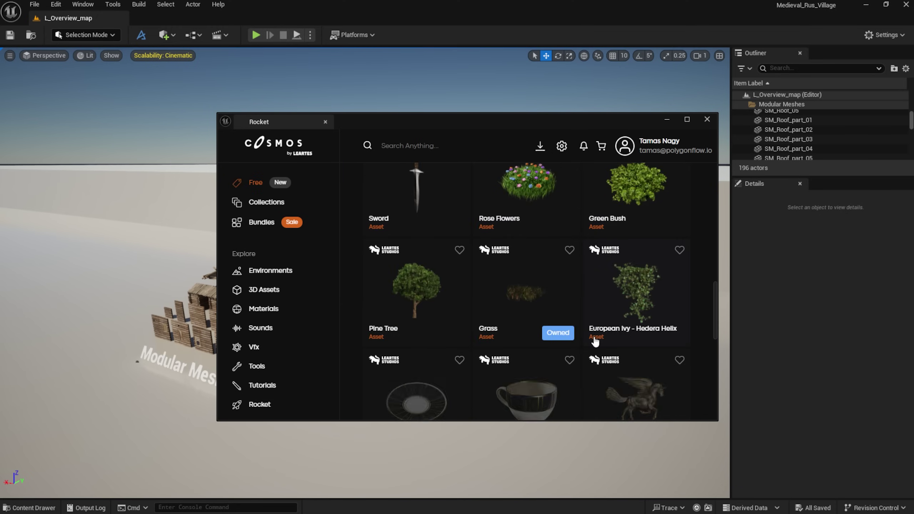
scroll(594, 341, up, 4)
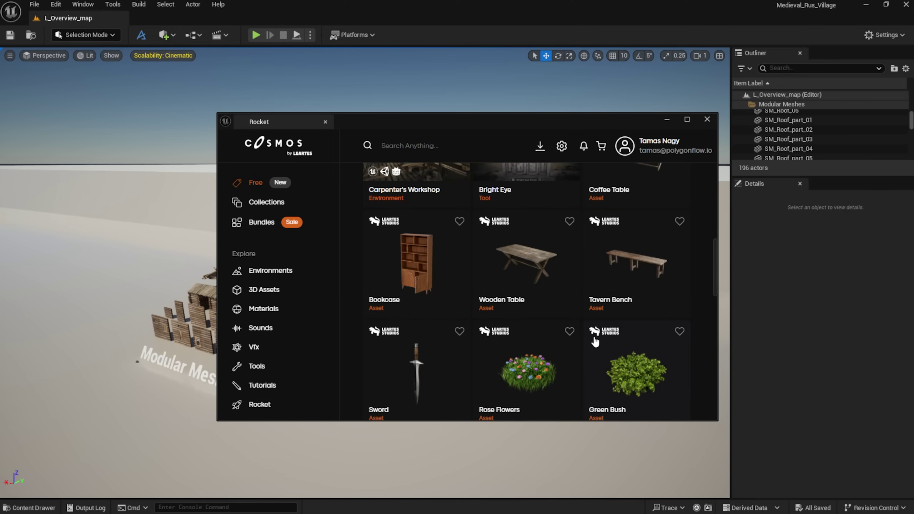
scroll(594, 341, up, 2)
click(527, 306)
scroll(525, 303, down, 7)
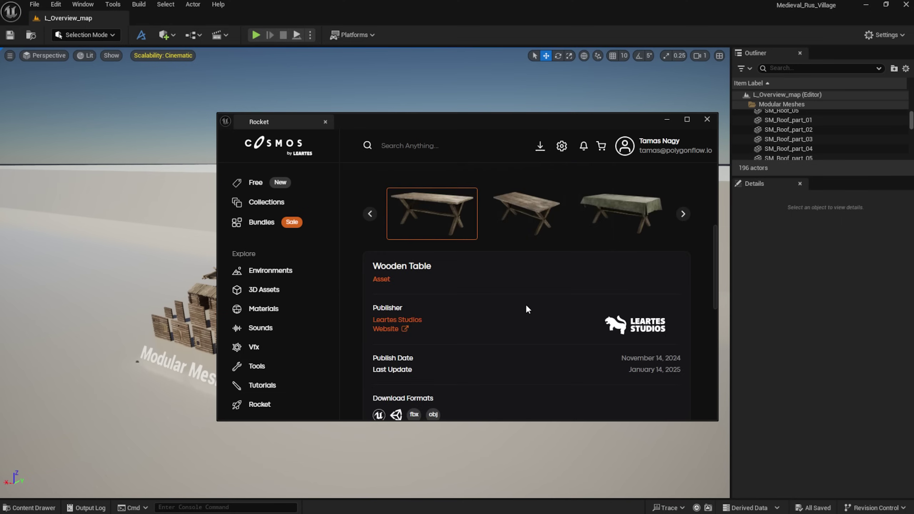
Step: Download the Wooden Table in Unreal Engine format at Nanite quality into the level, and close the Content Browser
click(510, 310)
click(393, 321)
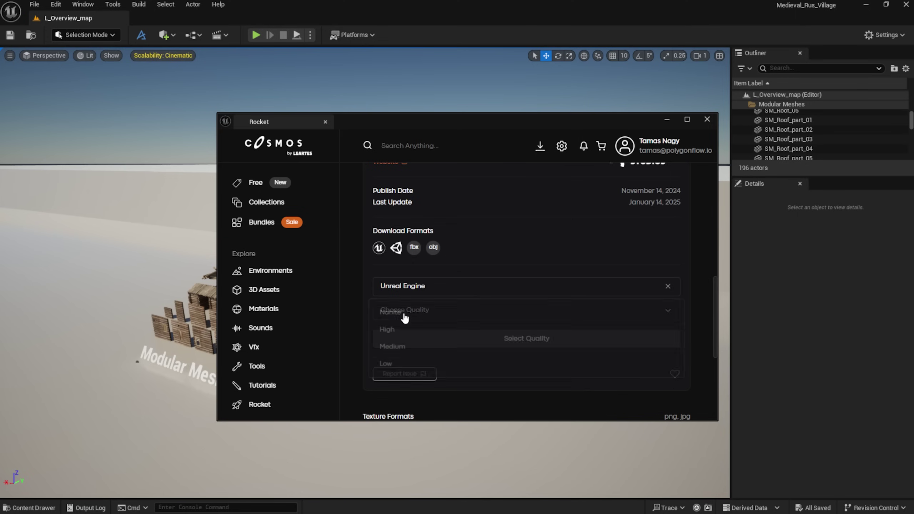
click(464, 340)
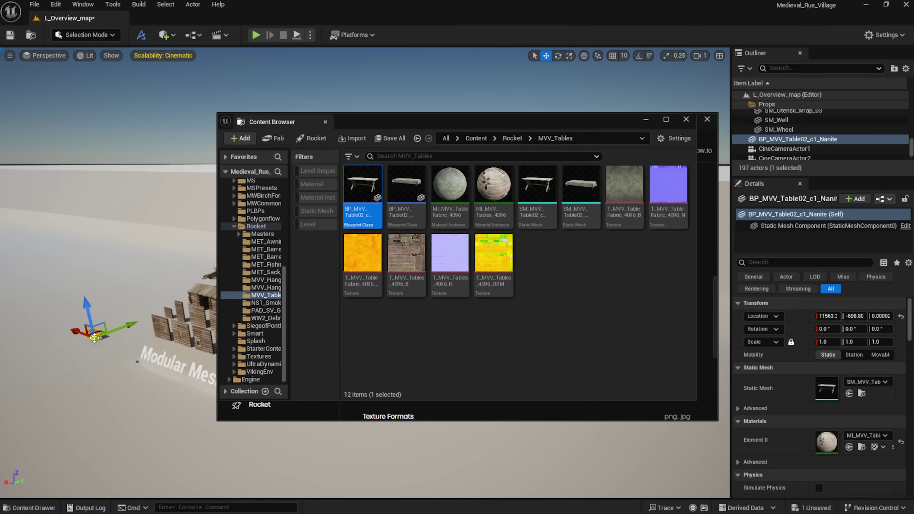
click(687, 120)
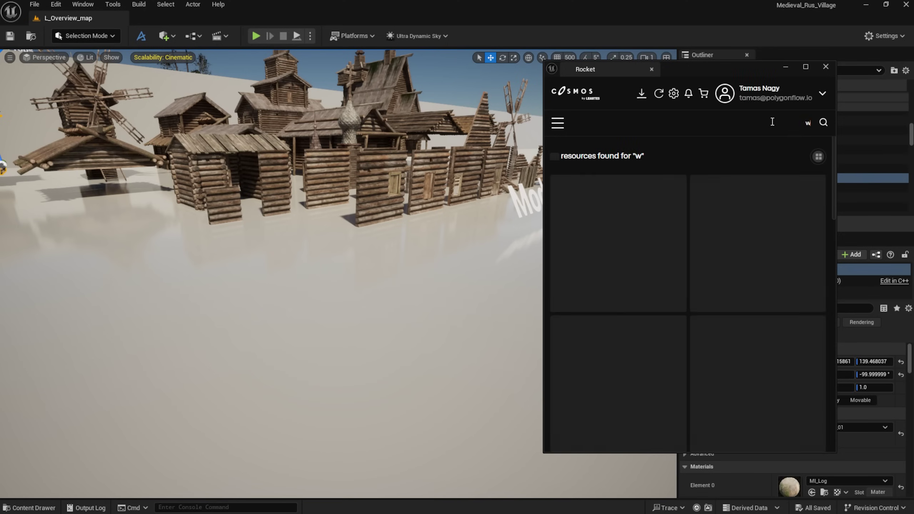
Step: Place the Wooden Old Wheel Barrow and further wooden props from the Rocket search results on the open ground
scroll(755, 378, down, 5)
drag(619, 225, 399, 324)
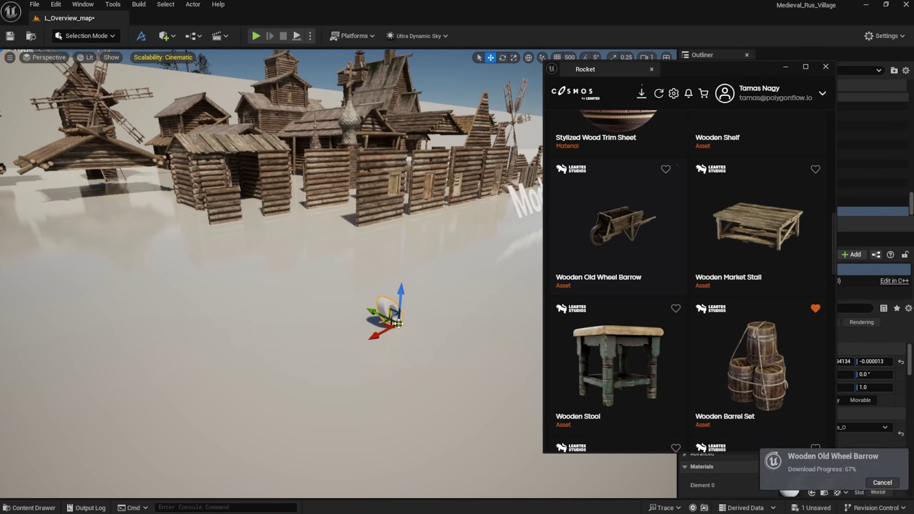
key(f)
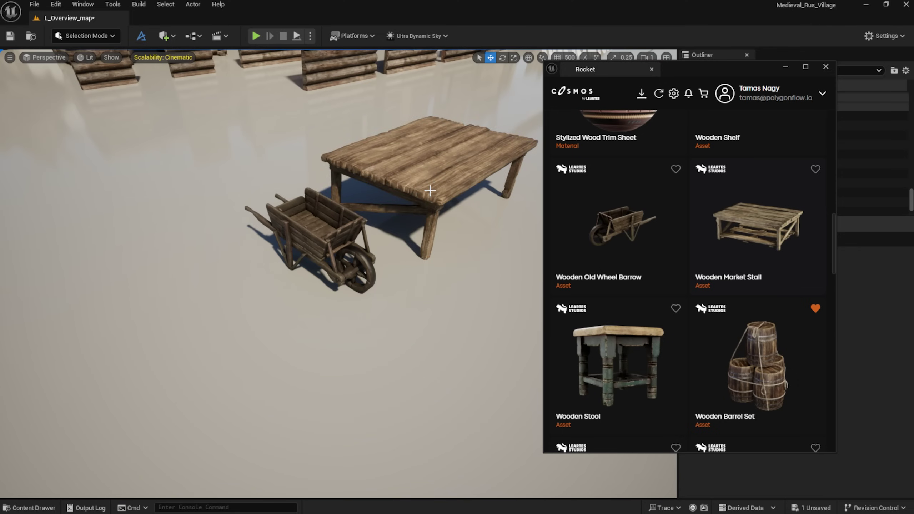
scroll(431, 190, down, 5)
drag(758, 366, 123, 259)
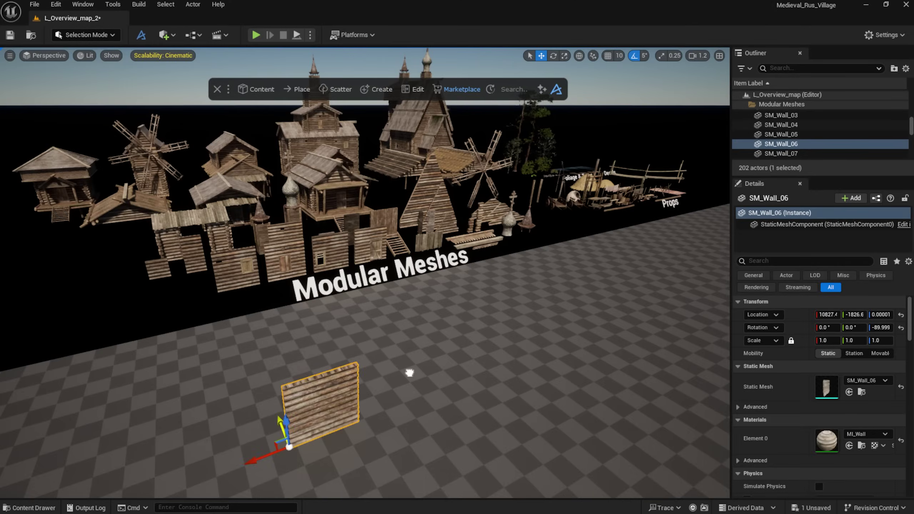
Step: Move the SM_Wall_06 log wall farther out onto the open ground and rotate it to 0° about Z
key(f)
right_drag(451, 266, 420, 234)
drag(252, 362, 321, 478)
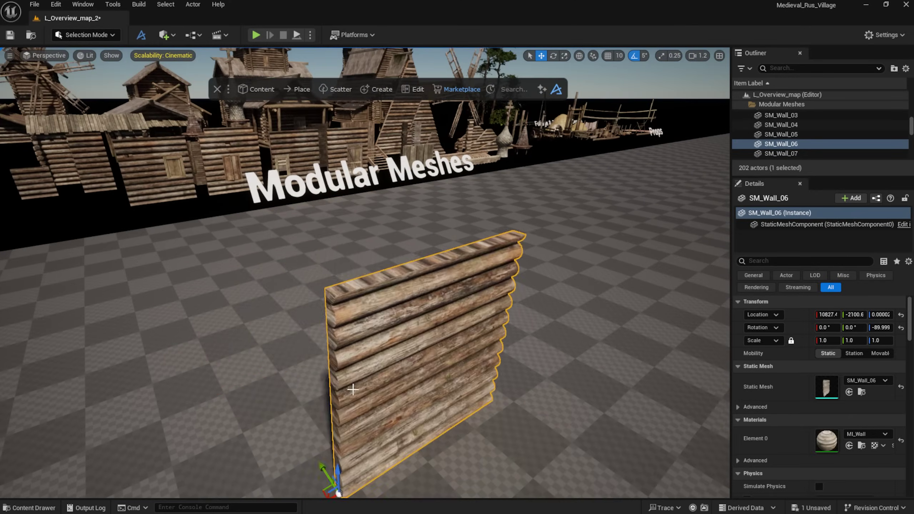
right_drag(351, 388, 337, 368)
key(e)
drag(317, 433, 306, 368)
right_drag(306, 368, 382, 267)
key(Escape)
scroll(381, 268, up, 3)
click(379, 266)
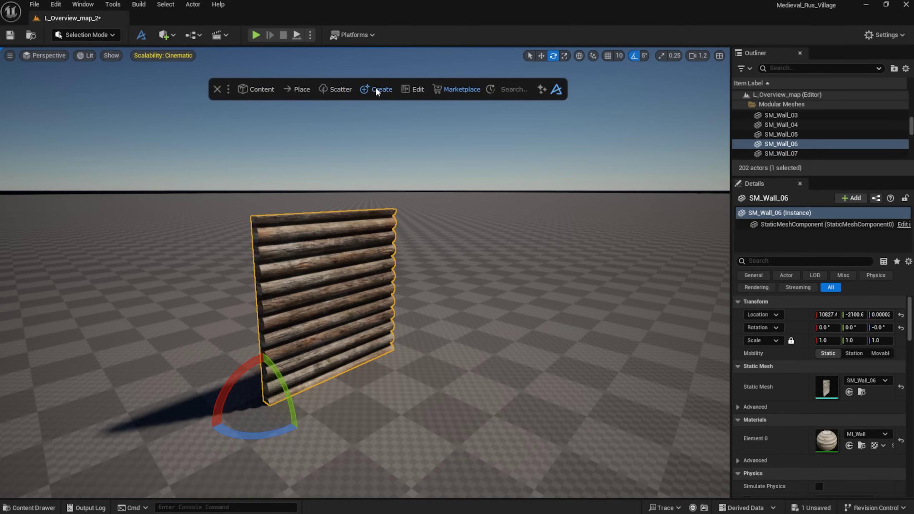
Step: Create a 3D Grid Scatter of the log wall with width 0, depth and height 300, 2 depth divisions and 4 height divisions
click(336, 89)
click(337, 195)
click(626, 342)
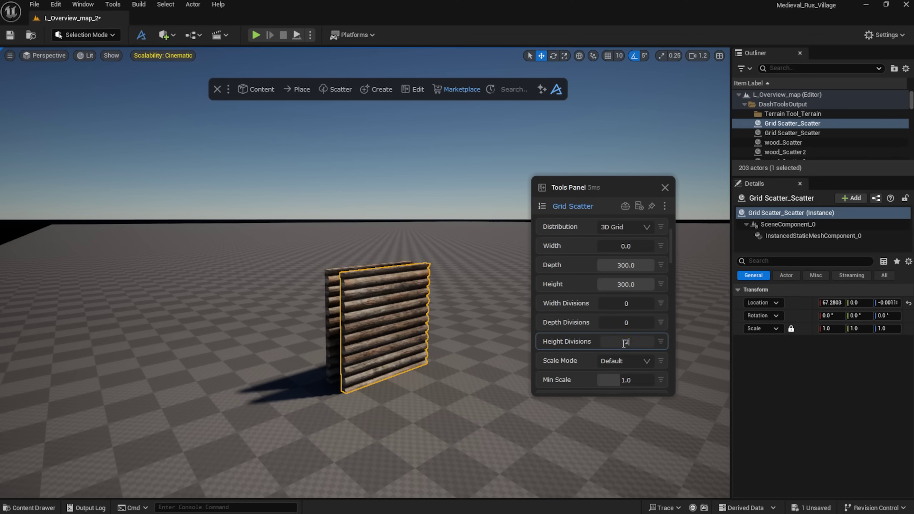
text(2)
click(620, 323)
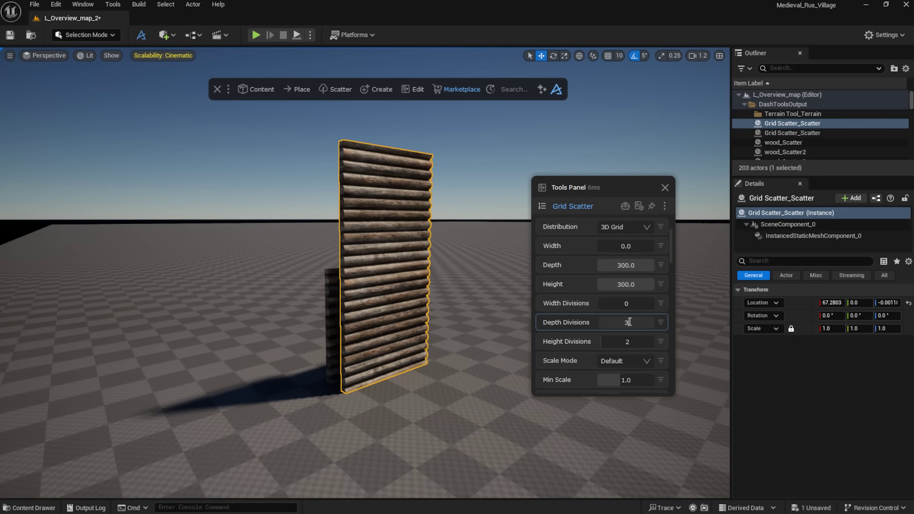
text(2)
click(630, 342)
text(4)
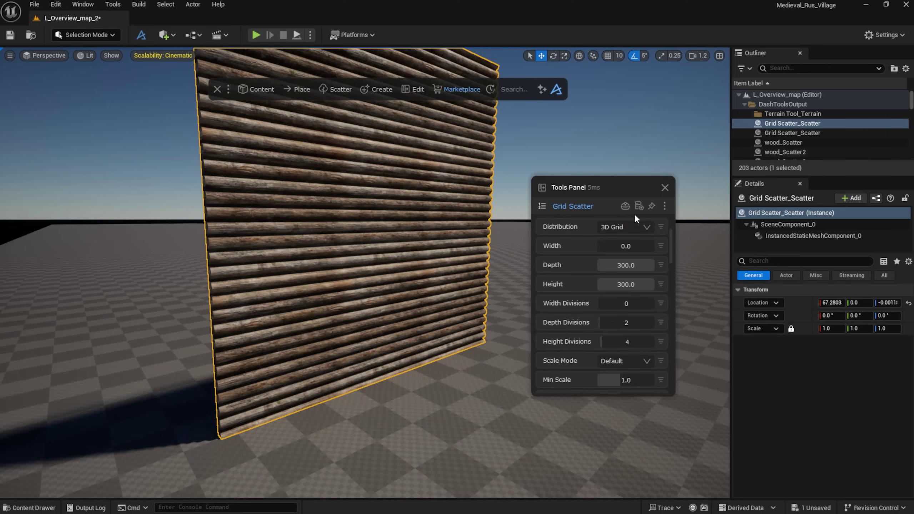
Step: Save the scatter settings as a preset named wood_wall and set up another Grid Scatter from the duplicated wall SM_Wall_7
click(639, 206)
click(638, 238)
click(639, 228)
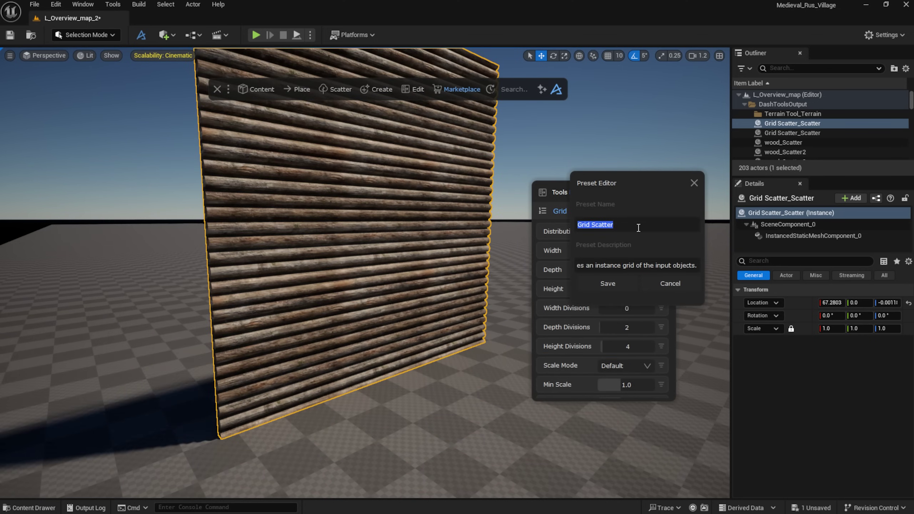
text(wood)
key(Return)
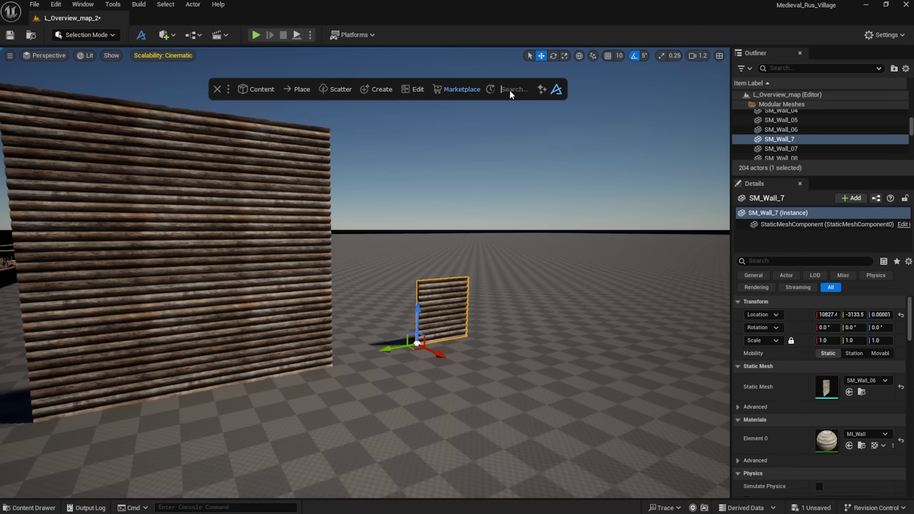
click(695, 259)
click(696, 240)
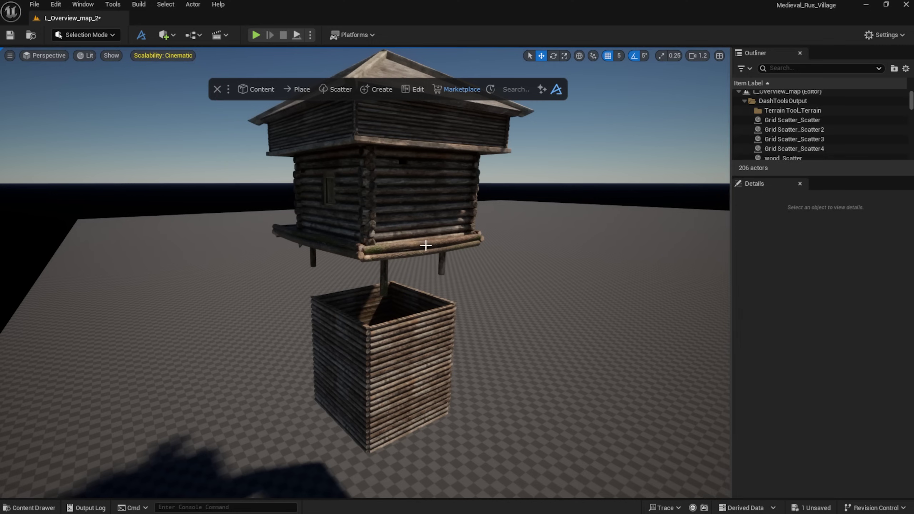
Step: Assemble the windmill by lowering the house onto the log walls and adding the mill blades, roof spire and a cube base
click(360, 252)
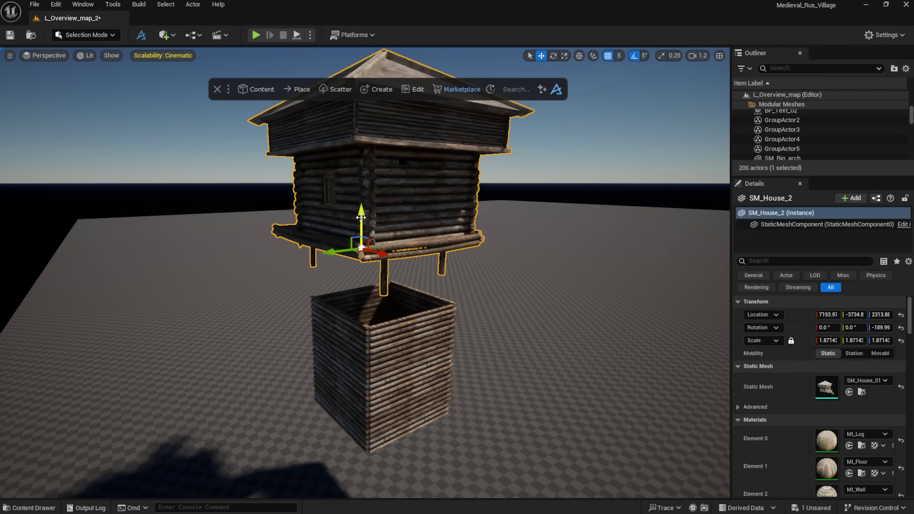
key(End)
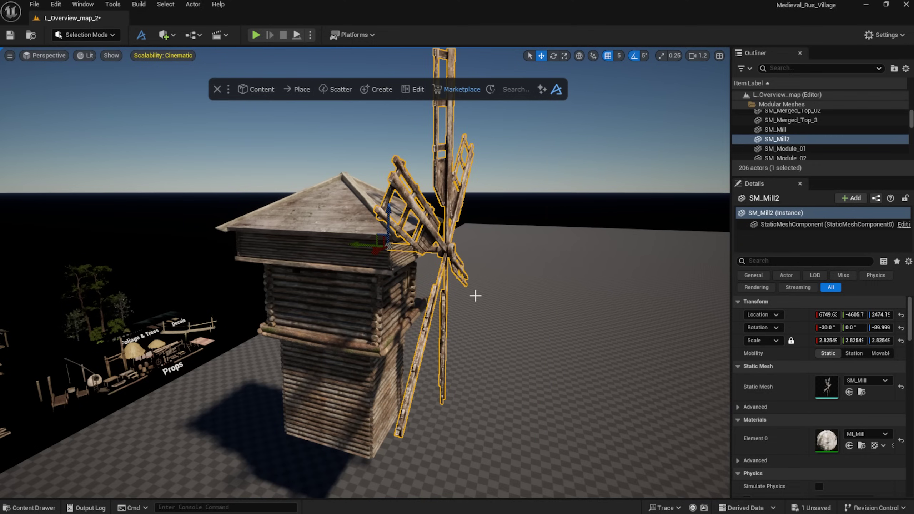
key(Escape)
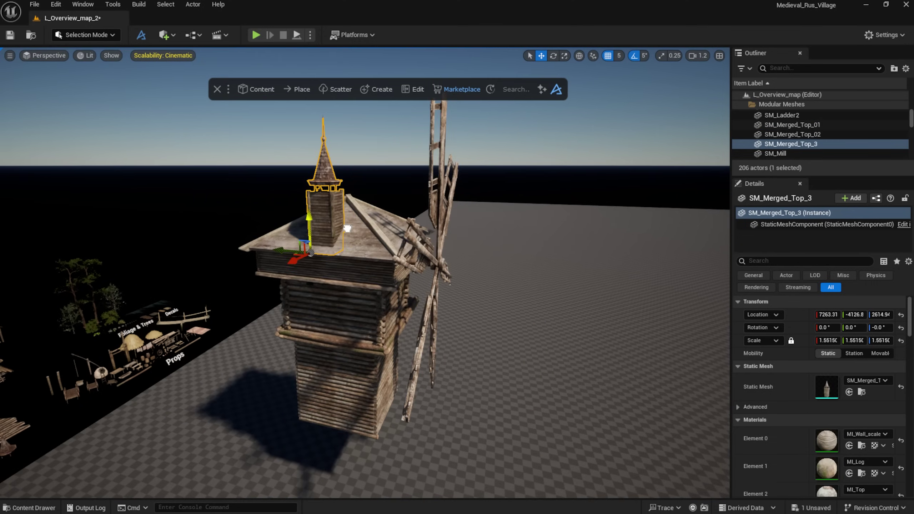
key(Escape)
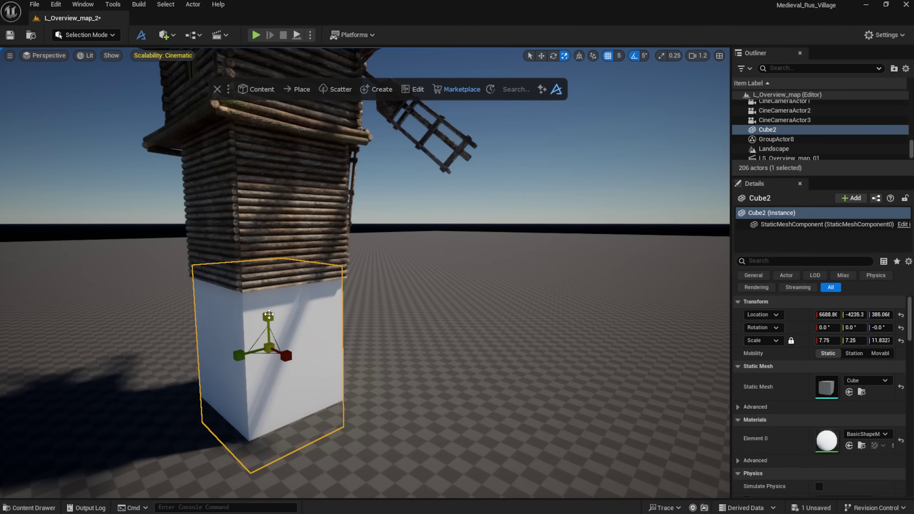
key(Escape)
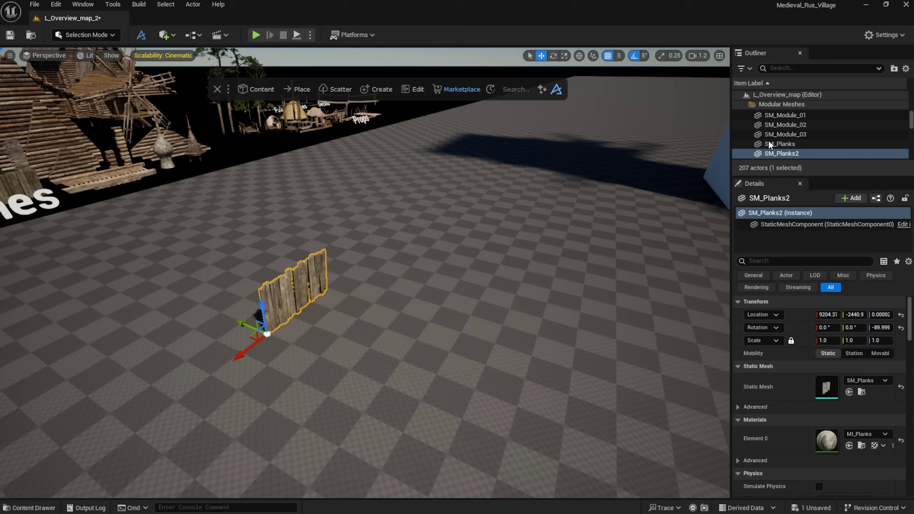
Step: Create a Grid Scatter from the SM_Planks2 planks with the wood_wall preset and set its height divisions to 11
click(509, 89)
text(gr)
key(Return)
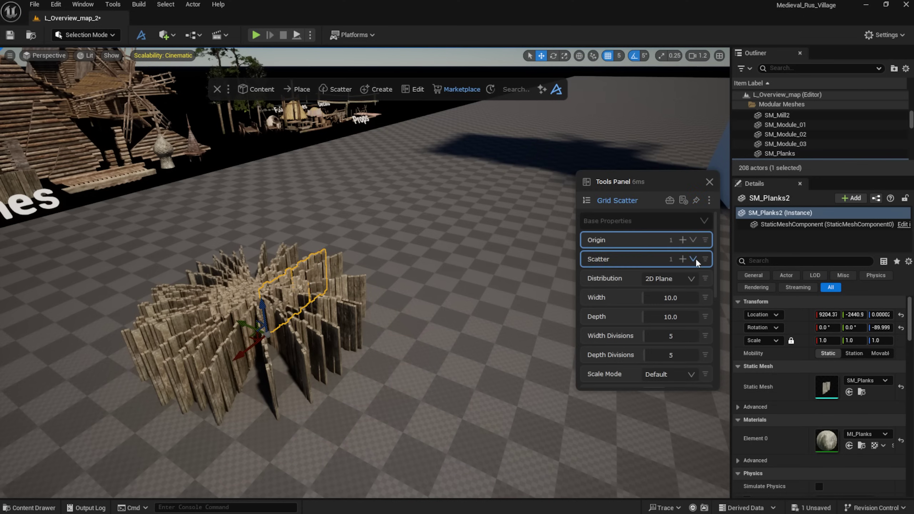
click(680, 256)
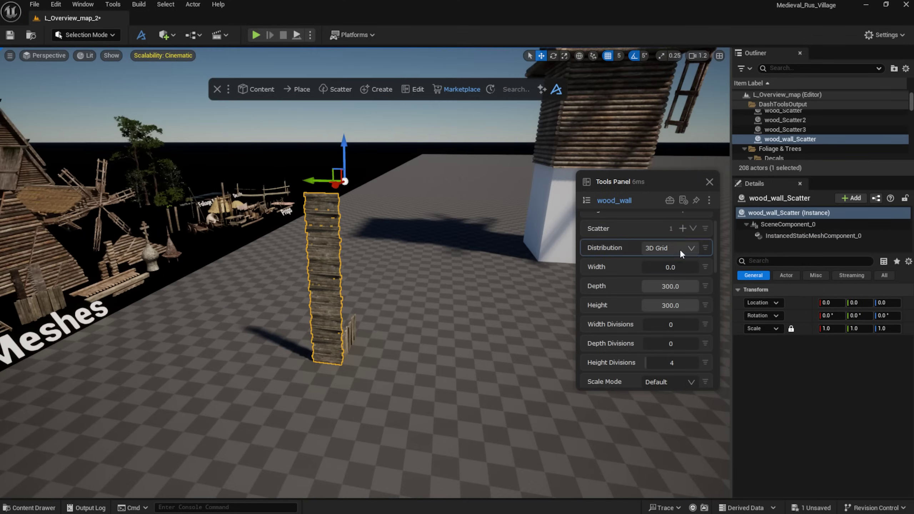
scroll(665, 309, down, 3)
drag(647, 306, 652, 305)
Step: Update the plank column's pivot with the Pivot tool and move the column beside the windmill tower
click(516, 89)
text(pi)
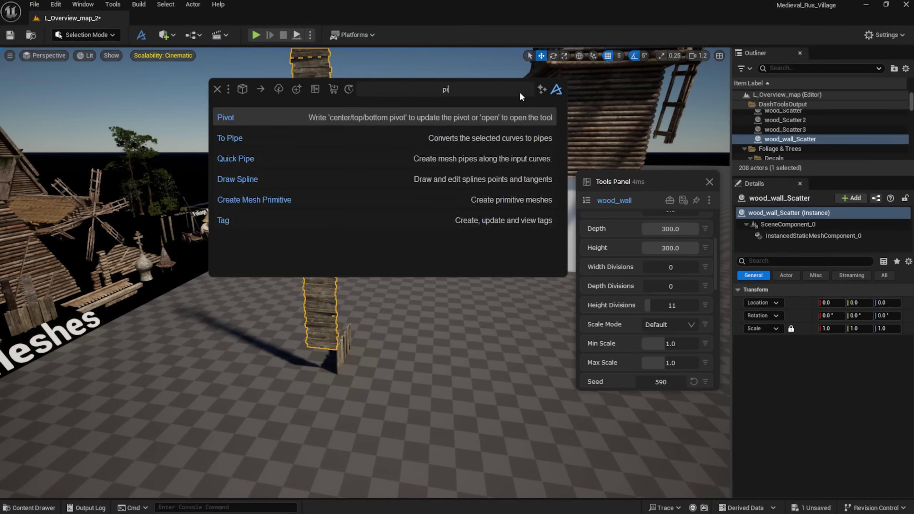
key(Return)
drag(305, 177, 327, 178)
drag(310, 206, 302, 202)
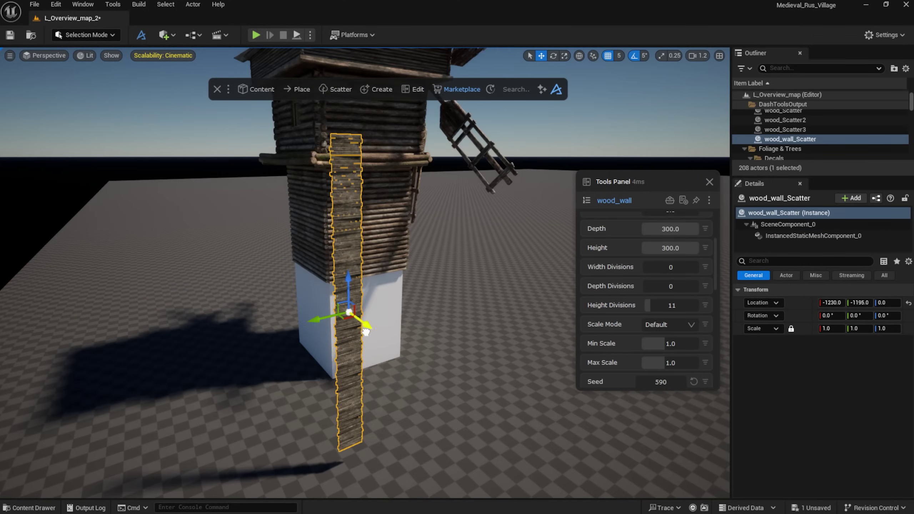
Step: Duplicate the plank column, join two copies at a right-angled corner, and rotate them together
alt+drag(338, 328, 430, 335)
key(e)
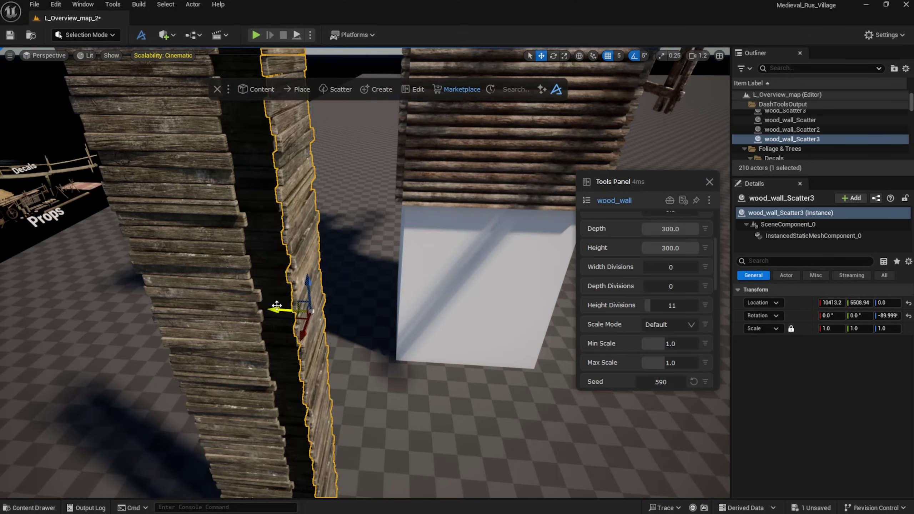
drag(280, 307, 245, 311)
ctrl+click(213, 325)
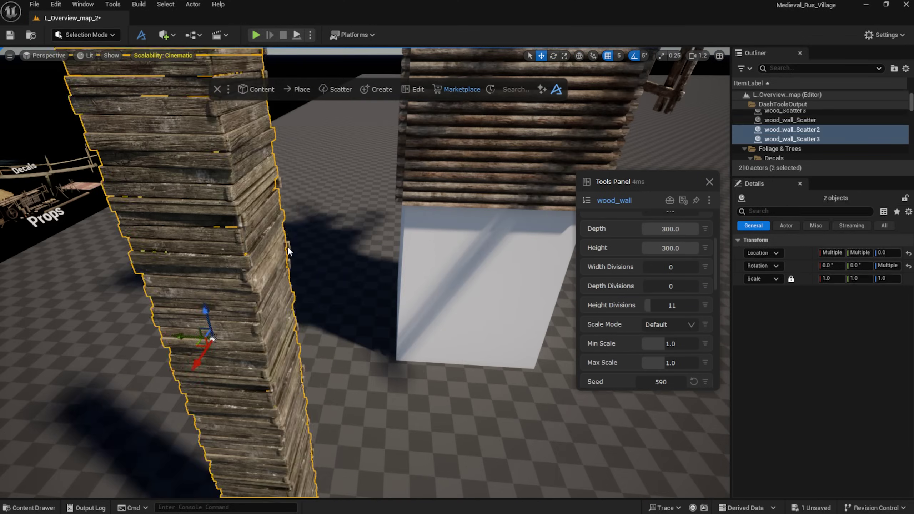
key(e)
drag(296, 310, 259, 296)
Step: Fit the three plank columns together as a shaft against the windmill tower and raise them to Z 510
key(w)
drag(440, 203, 450, 203)
drag(386, 306, 385, 245)
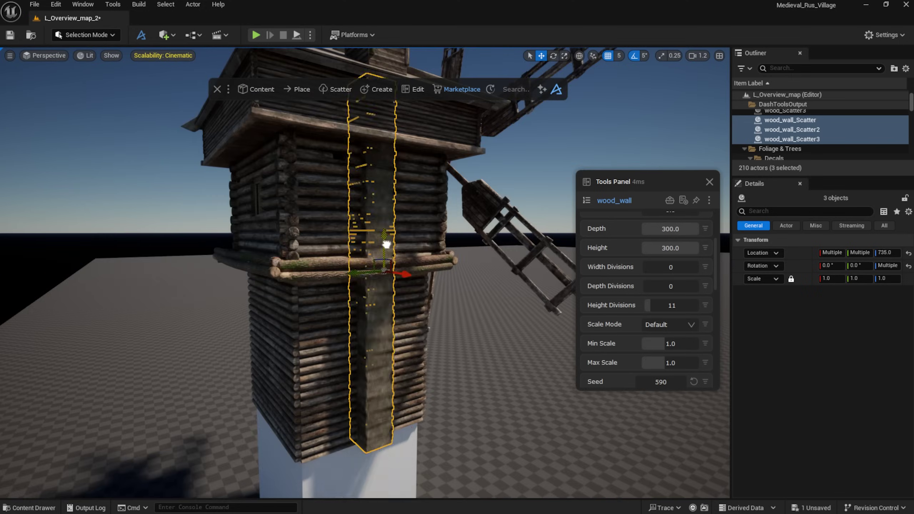
drag(385, 432, 375, 425)
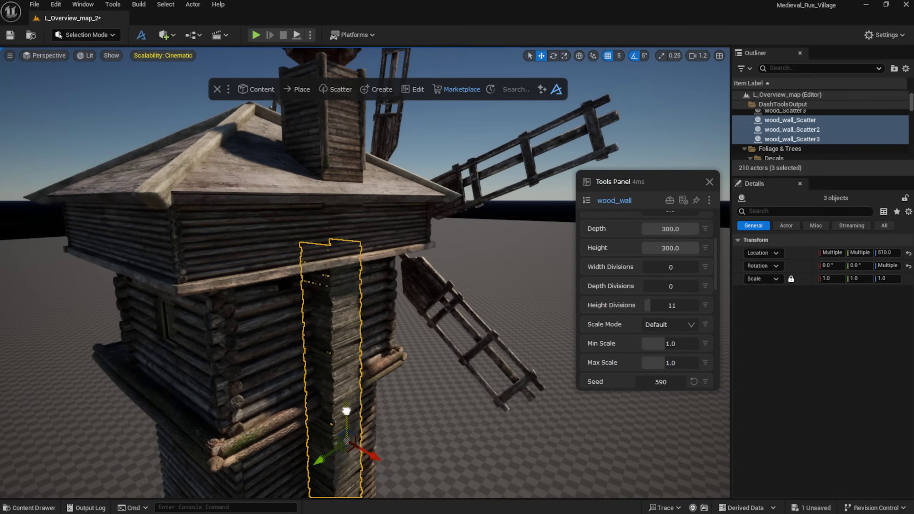
key(Escape)
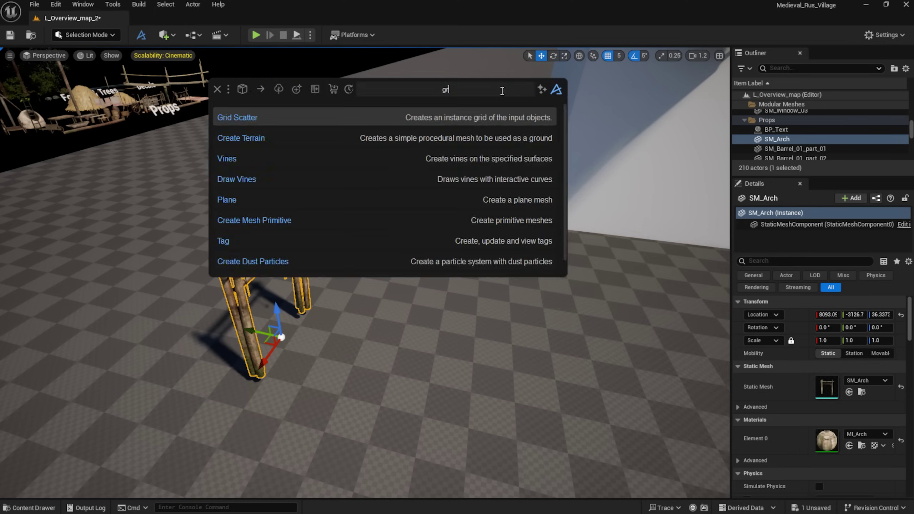
Step: Build a tall ladder from SM_Arch using Grid Scatter with rotation override Z 90, and place it in front of the windmill tower
click(252, 117)
scroll(672, 248, down, 5)
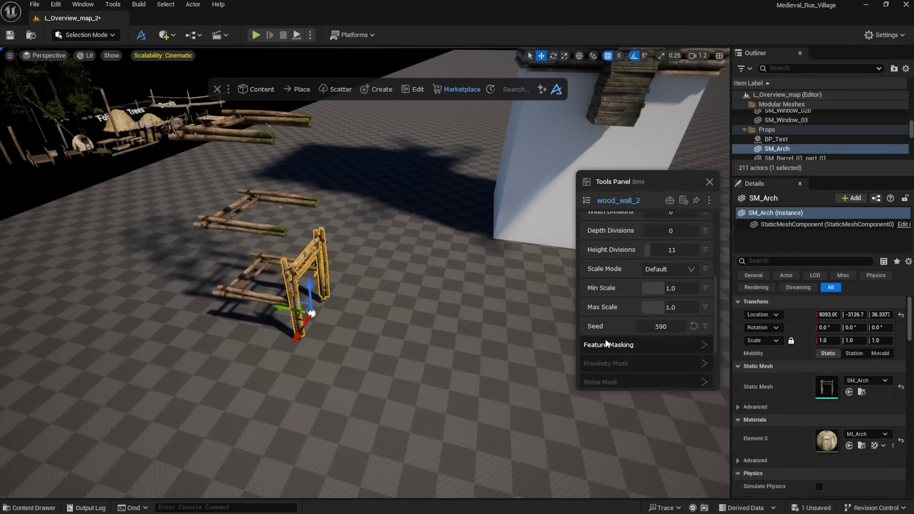
click(617, 342)
scroll(634, 335, down, 3)
click(693, 283)
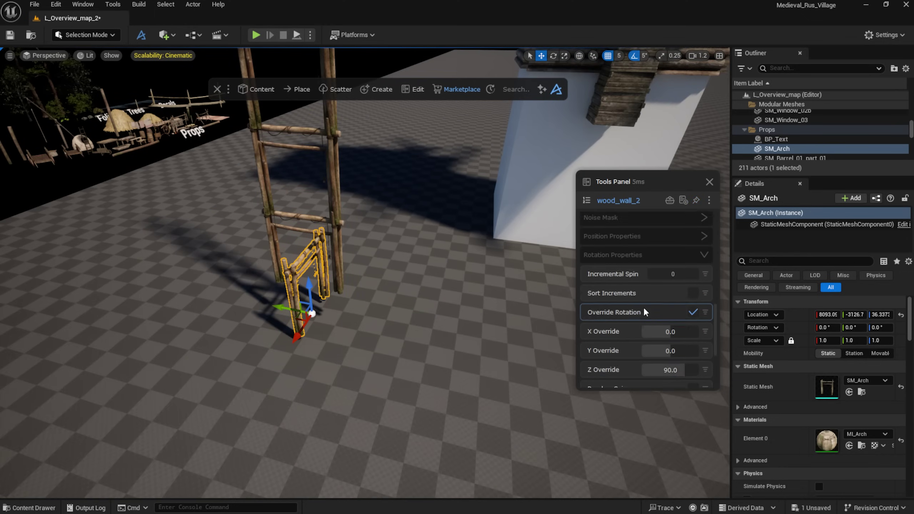
scroll(643, 306, down, 5)
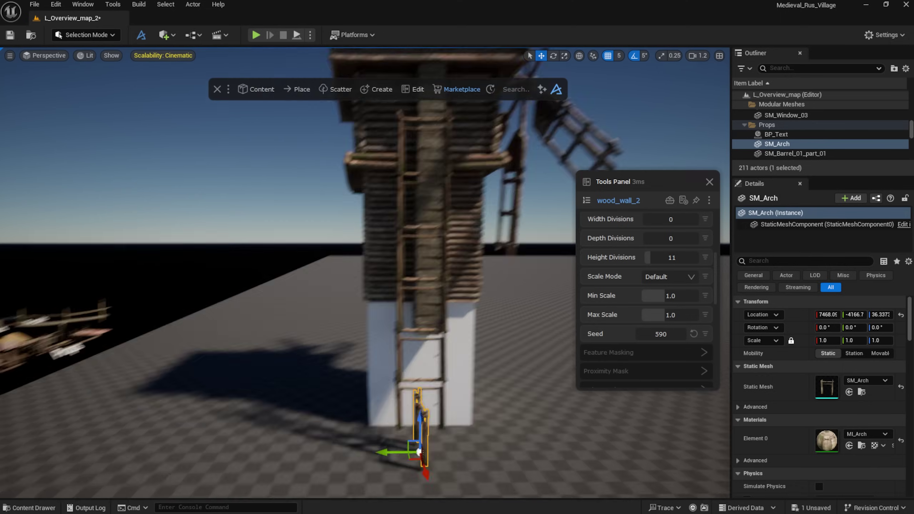
scroll(662, 316, up, 4)
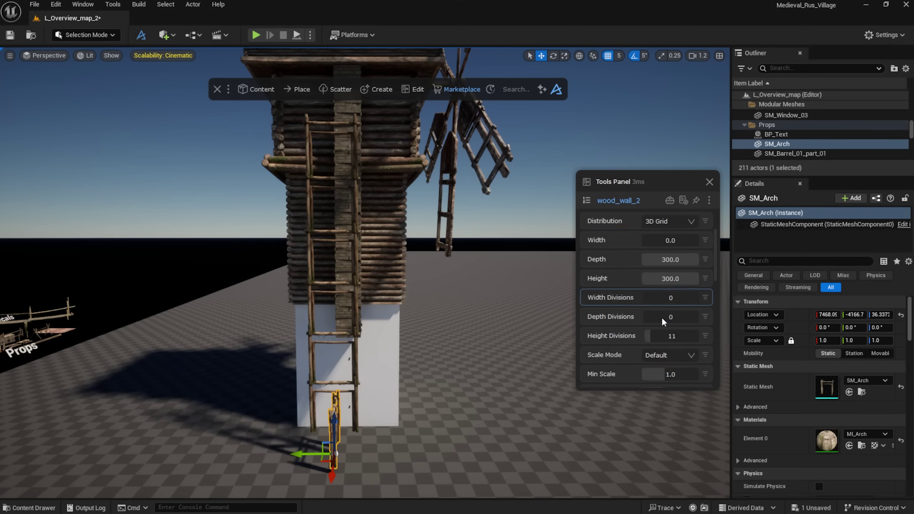
Step: Set the ladder scatter's Height to 152.5 and Height Divisions to 33, and place the ladder against the windmill's plank shaft at Z -80
scroll(656, 313, down, 3)
scroll(685, 288, up, 4)
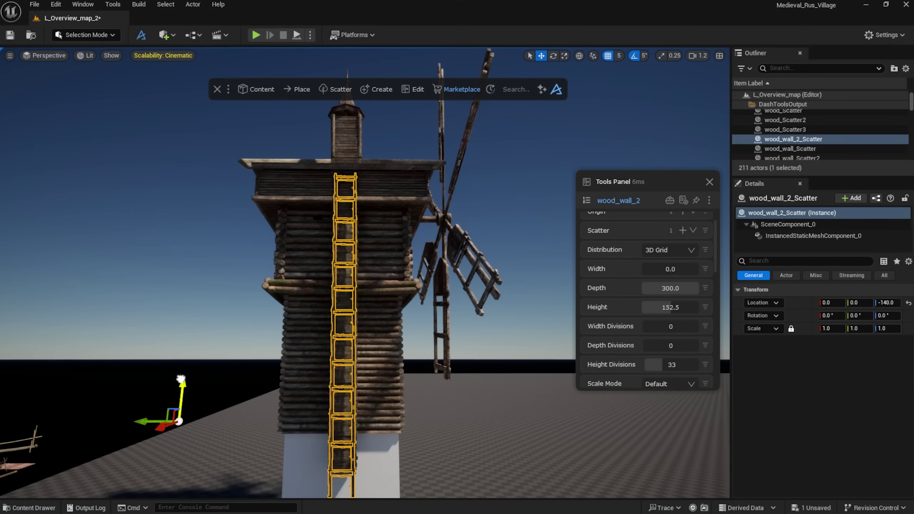
key(f)
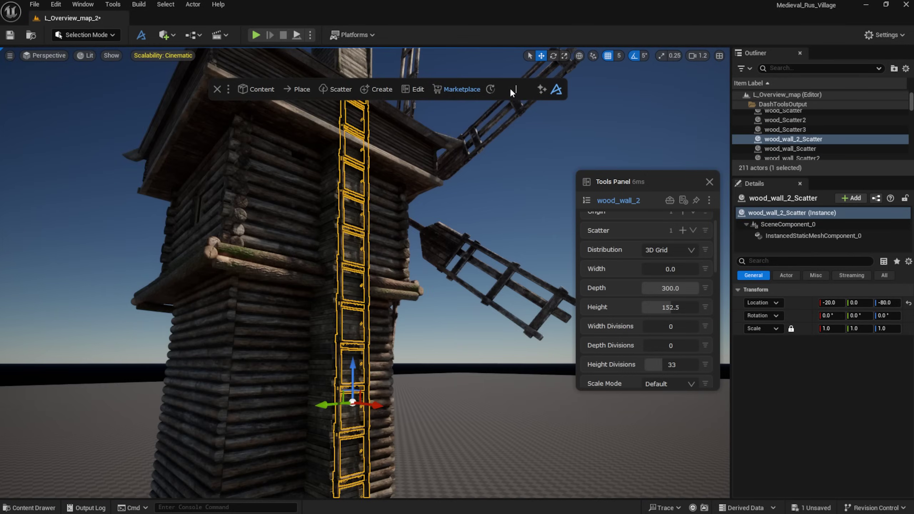
key(Escape)
Step: Duplicate the ladder, turn the copy about 90° around Z, and stand it against the adjacent side of the plank shaft
click(403, 404)
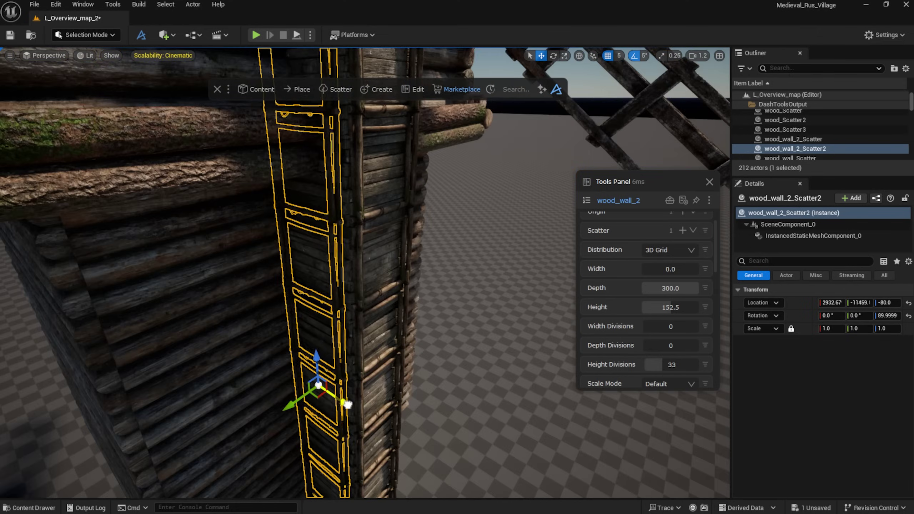
key(Escape)
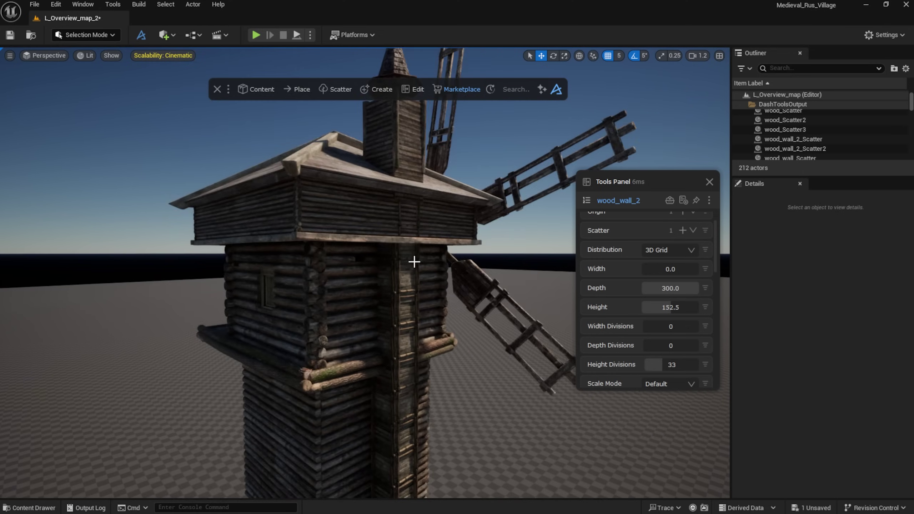
scroll(415, 262, up, 3)
click(395, 233)
key(Escape)
scroll(357, 400, down, 3)
right_drag(357, 400, 373, 407)
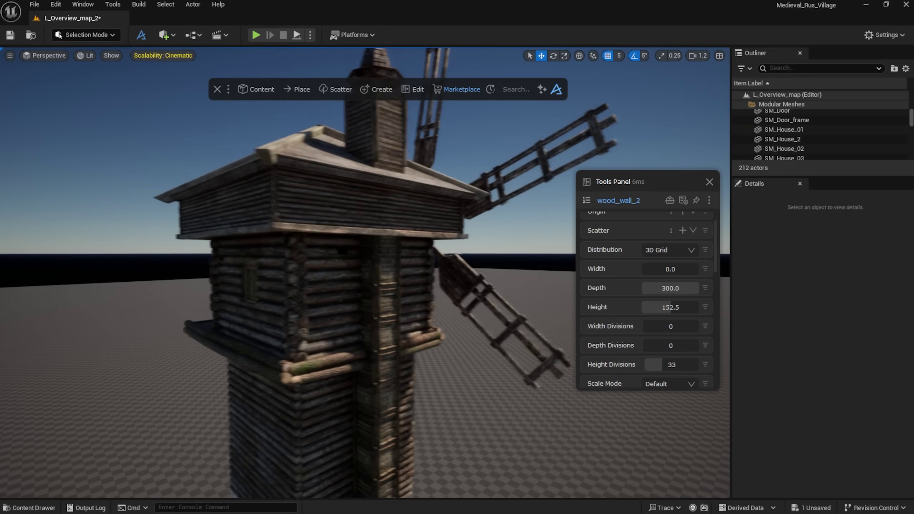
Step: Shift the copied ladder to X 2962.67 so it sits against the side of the plank shaft
click(362, 361)
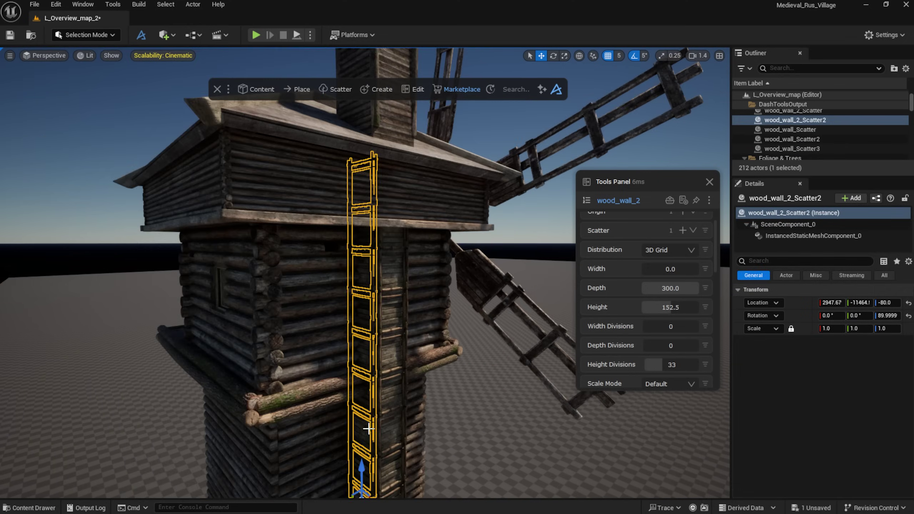
scroll(324, 442, up, 2)
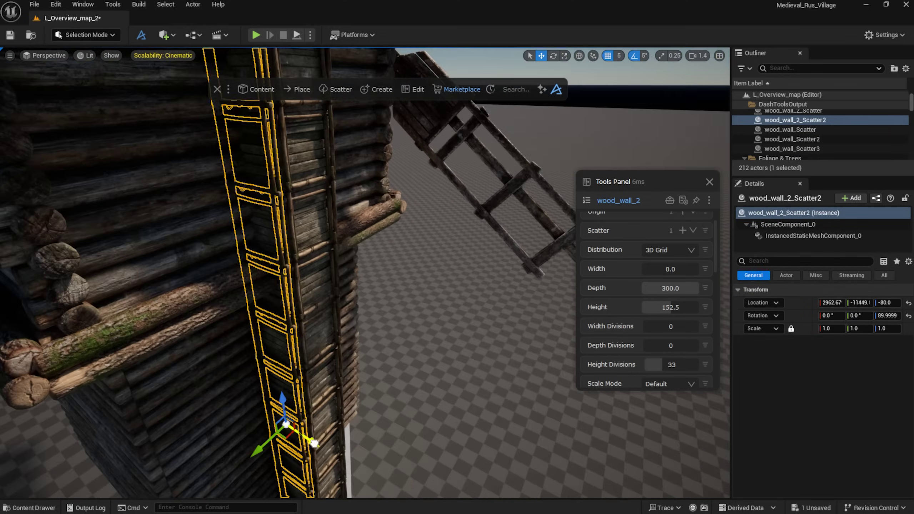
key(Escape)
scroll(313, 432, down, 3)
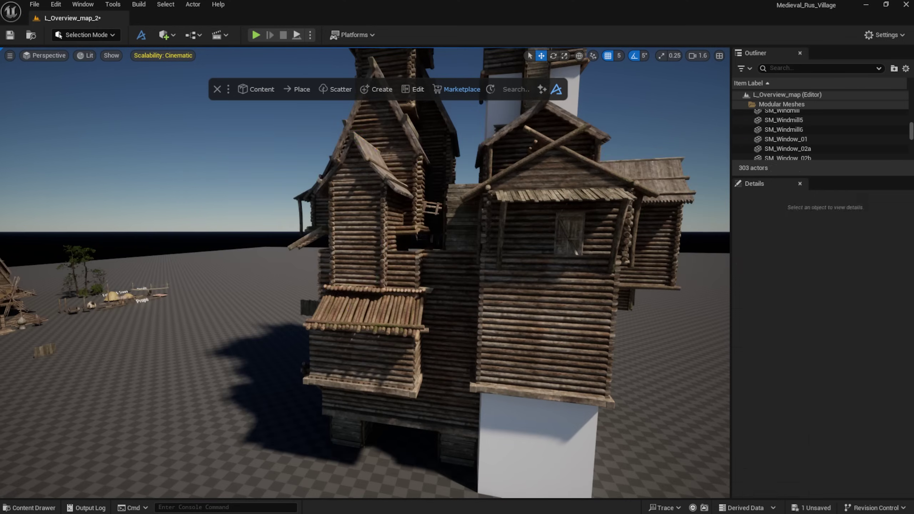
Step: Duplicate a windmill mesh at scale 0.87 and sink it into the lower log wall as a small protruding bay
click(482, 320)
drag(482, 320, 527, 401)
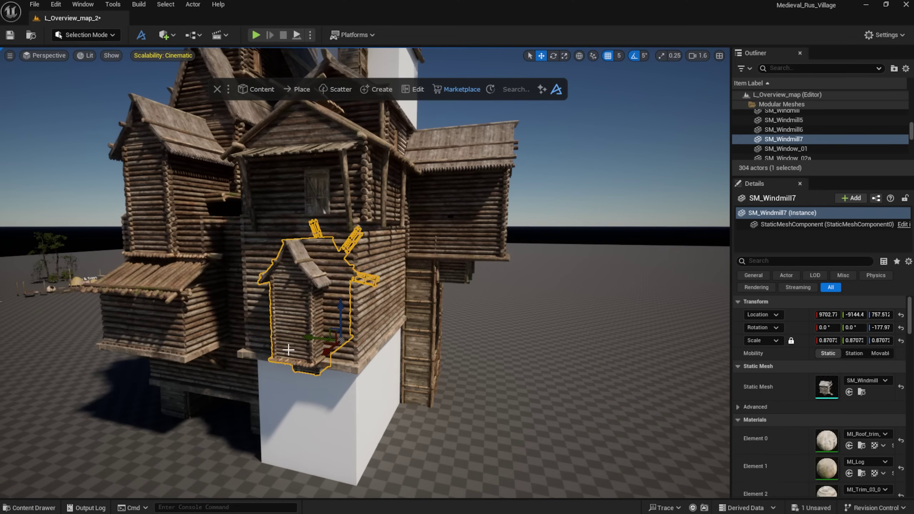
drag(292, 352, 306, 337)
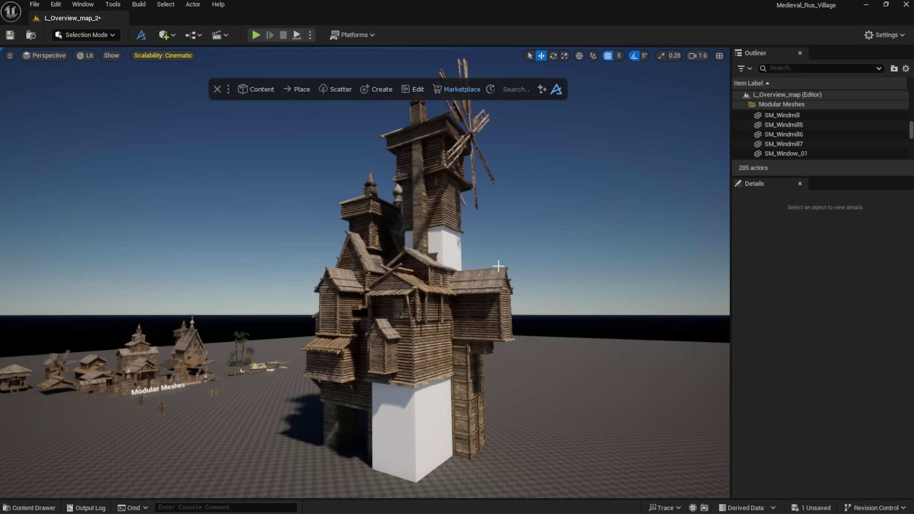
Step: Open the Dash image board with the castle reference and place a big log house, scaled about 1.5, beside the tower building
click(259, 91)
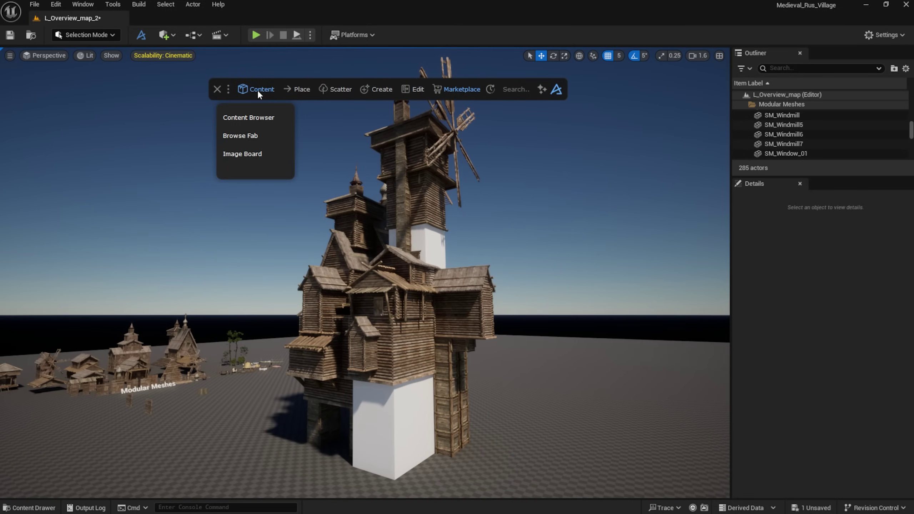
click(251, 155)
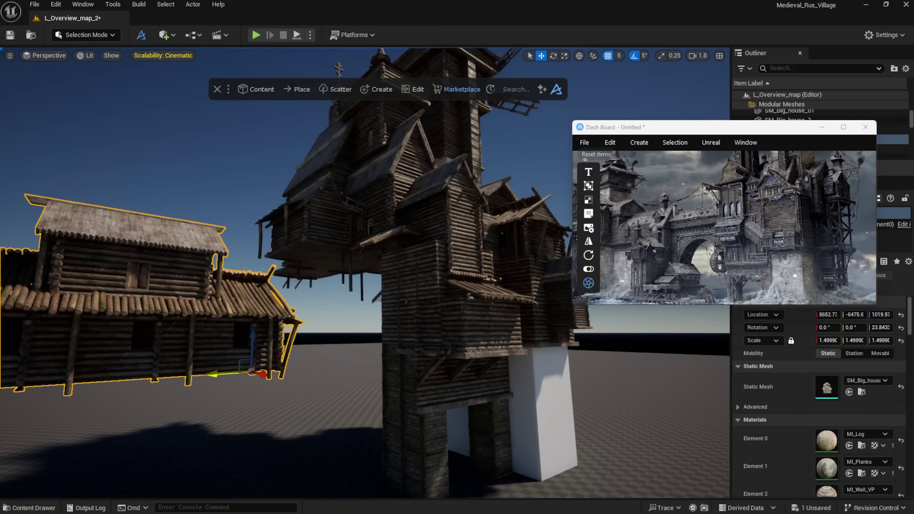
drag(252, 252, 153, 241)
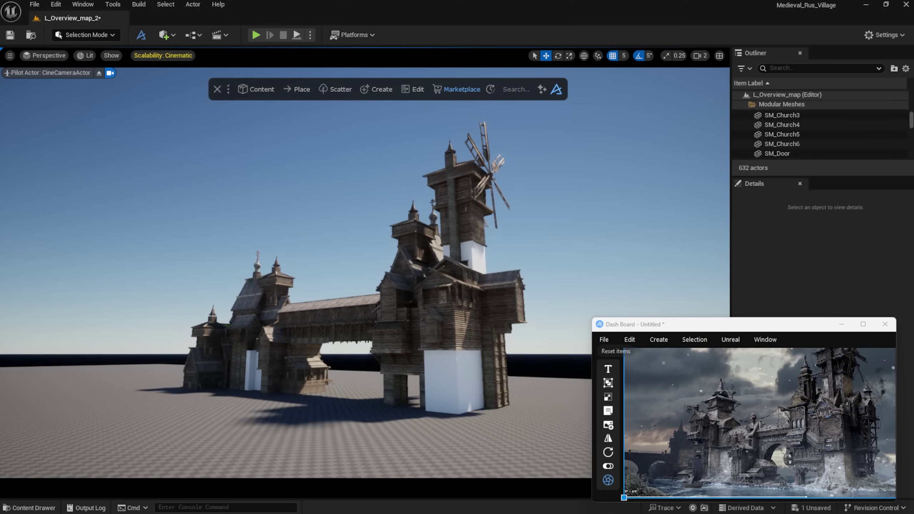
Step: Adjust the castle layout, then surround it with a Dash_Water surface and raise the water level around its base
drag(443, 327, 443, 306)
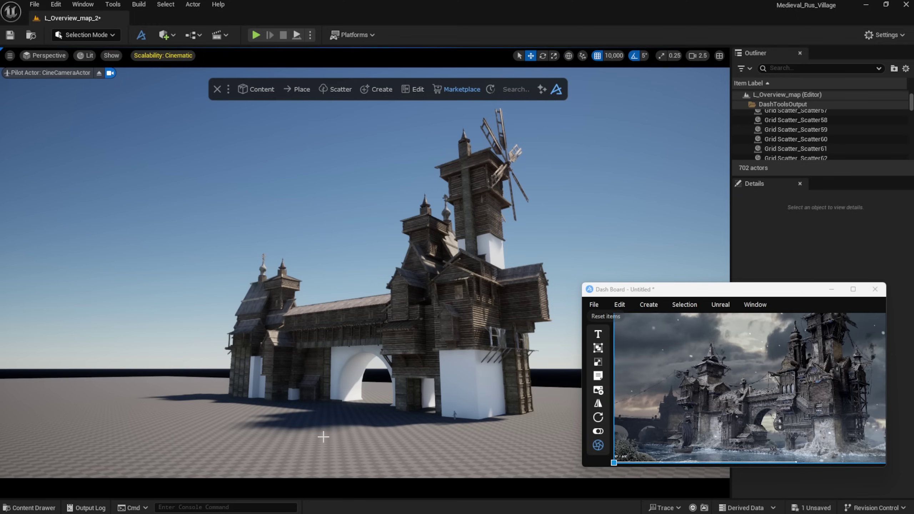
click(324, 436)
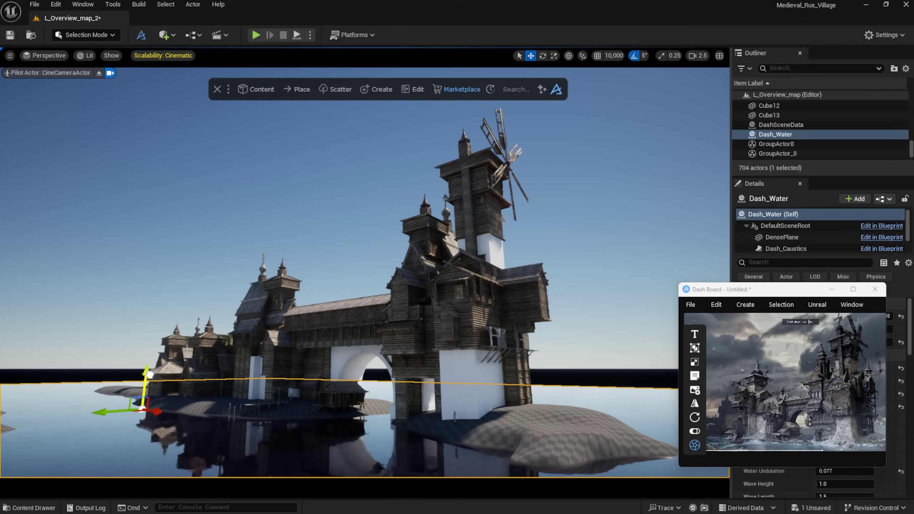
drag(147, 377, 148, 368)
key(Escape)
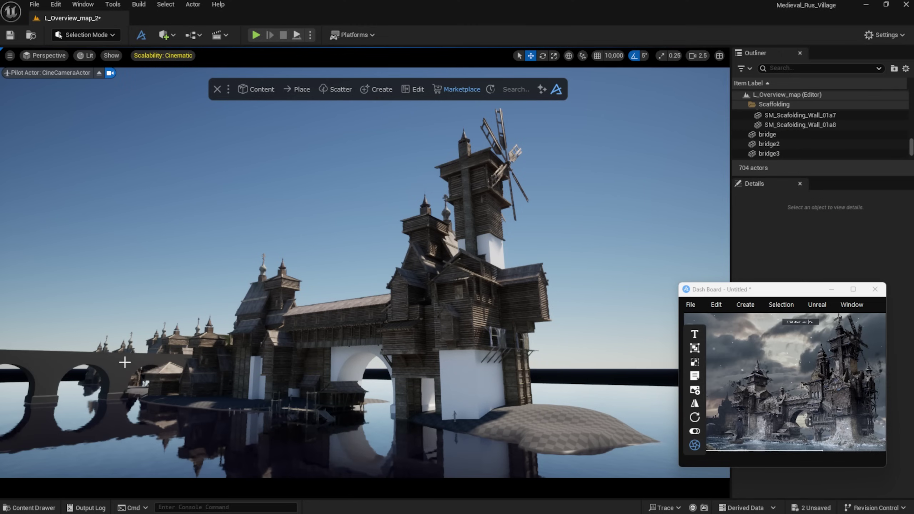
click(125, 362)
click(70, 359)
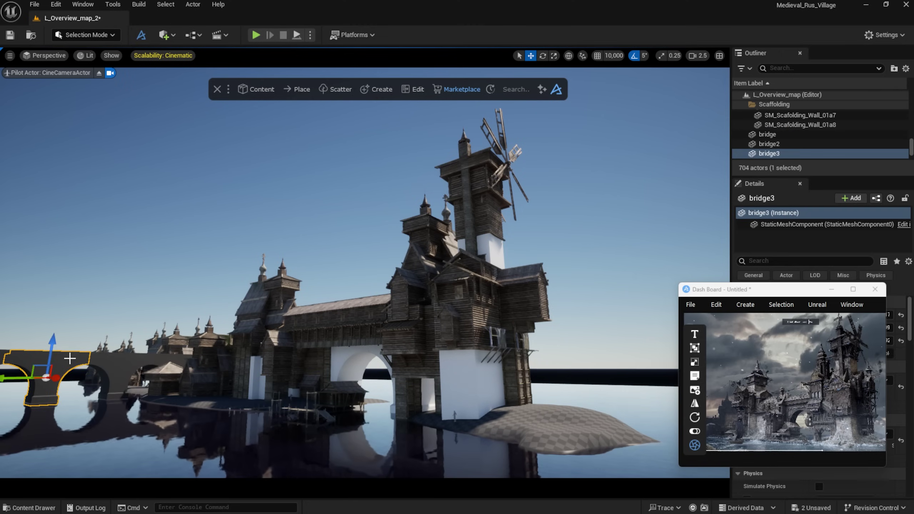
key(Escape)
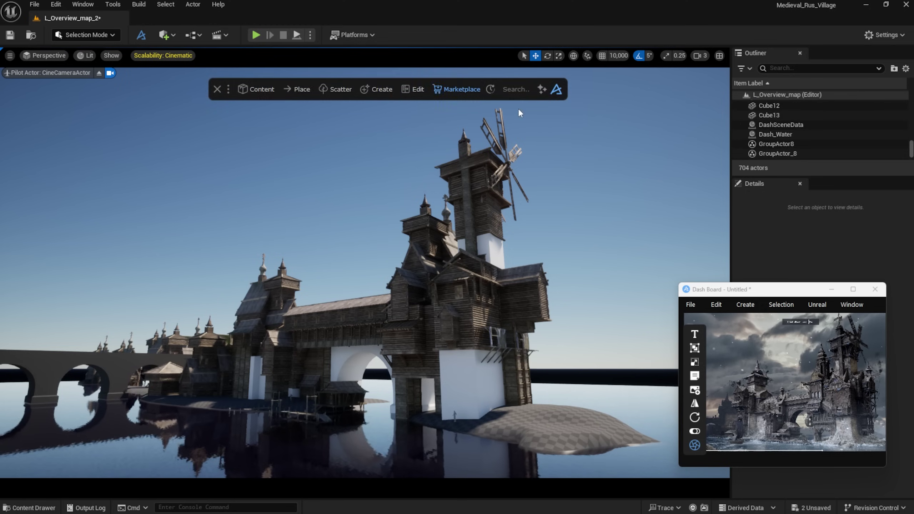
Step: Reframe the piloted cine camera from the shore, with the mannequin and wooden pier in the foreground and the castle behind
key(s)
right_drag(324, 414, 400, 314)
key(d)
key(s)
click(510, 422)
key(d)
right_drag(514, 415, 500, 409)
key(a)
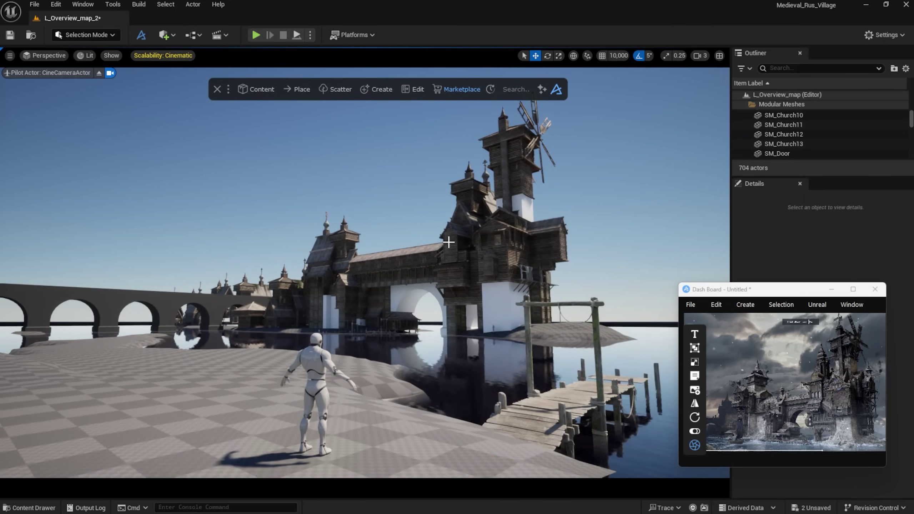
key(a)
right_drag(500, 409, 515, 409)
key(d)
key(w)
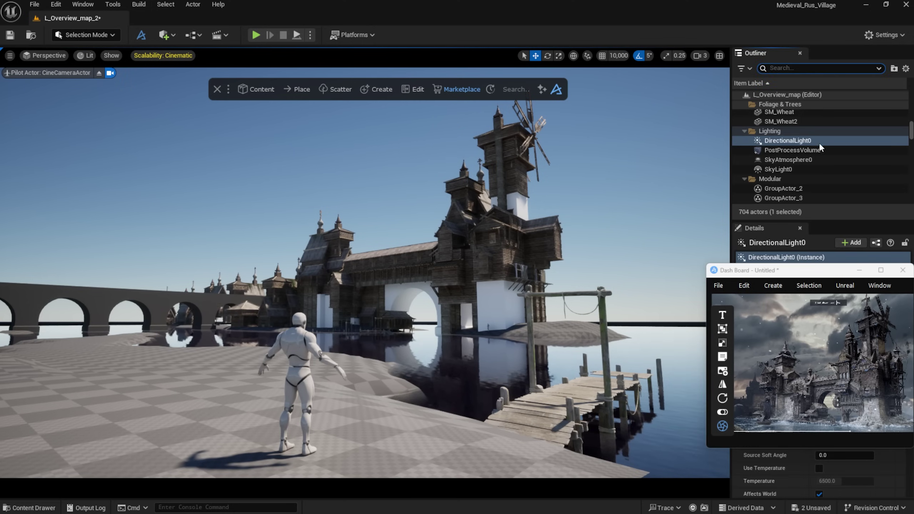
Step: Delete all the existing lighting actors, from DirectionalLight0 through SkyLight0
click(797, 140)
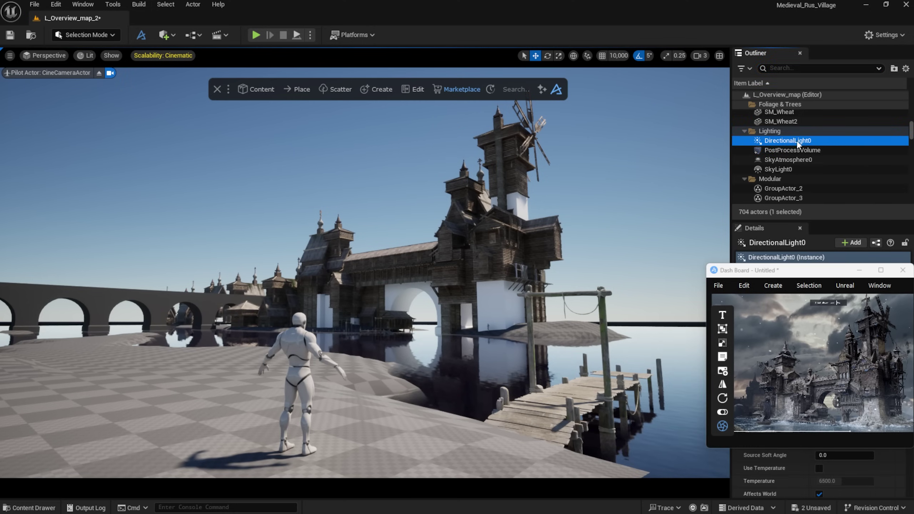
shift+click(790, 169)
key(Delete)
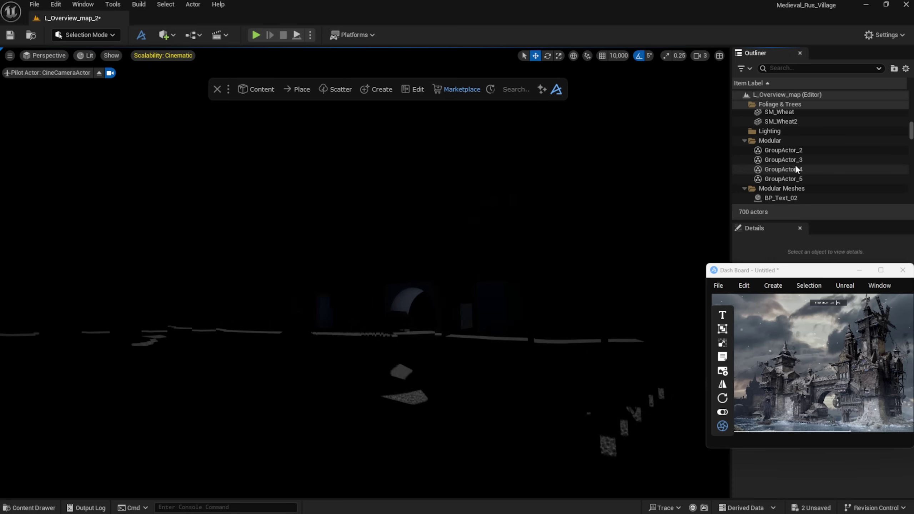
Step: Add the Ultra_Dynamic_Sky blueprint from the UltraDynamicSky Blueprints folder to the level as the new sky and lighting
click(30, 508)
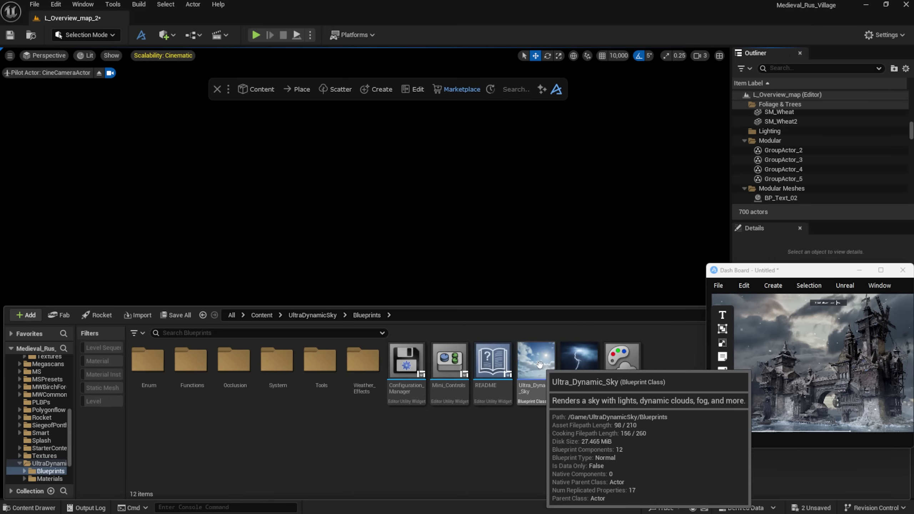
drag(395, 283, 396, 284)
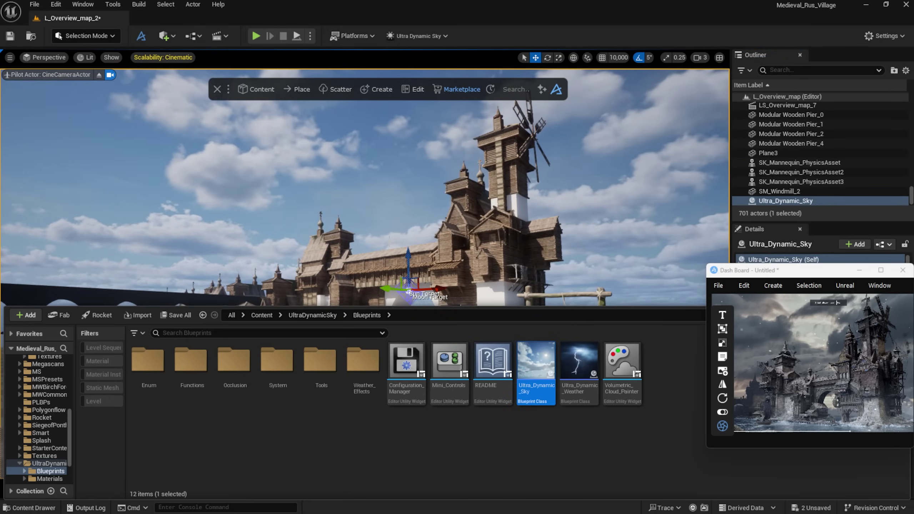
click(374, 272)
key(Escape)
key(ctrl+z)
key(Escape)
key(ctrl+l)
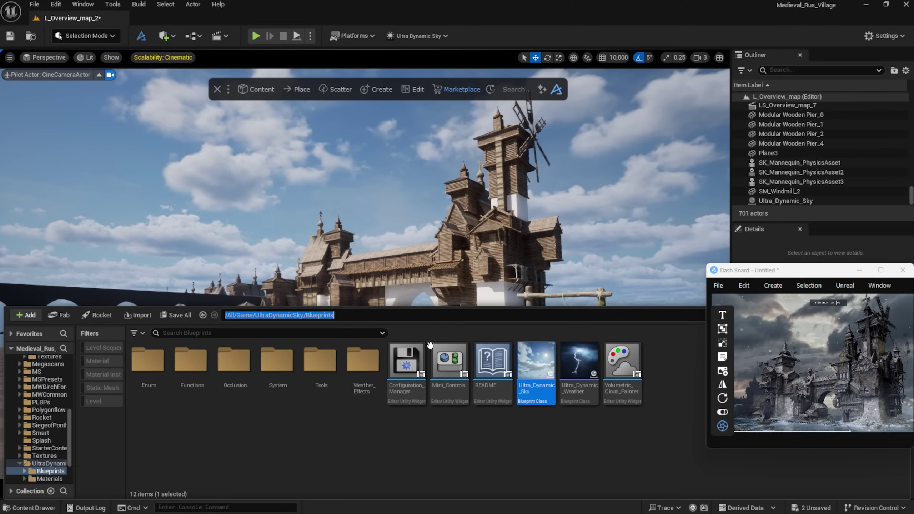
click(432, 166)
key(Escape)
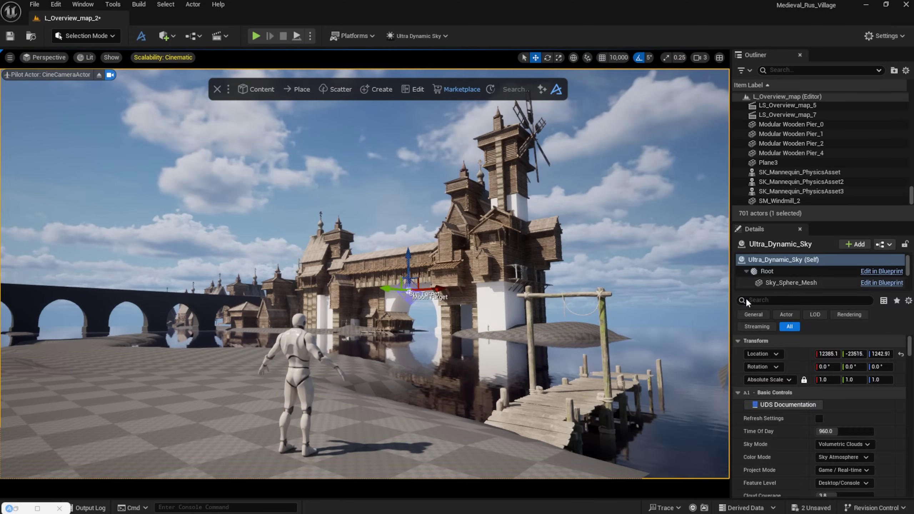
Step: Set the sky's Time Of Day to about 1632 and rotate it around Z to light the castle's front
drag(844, 432, 833, 431)
drag(880, 367, 844, 367)
drag(841, 432, 855, 432)
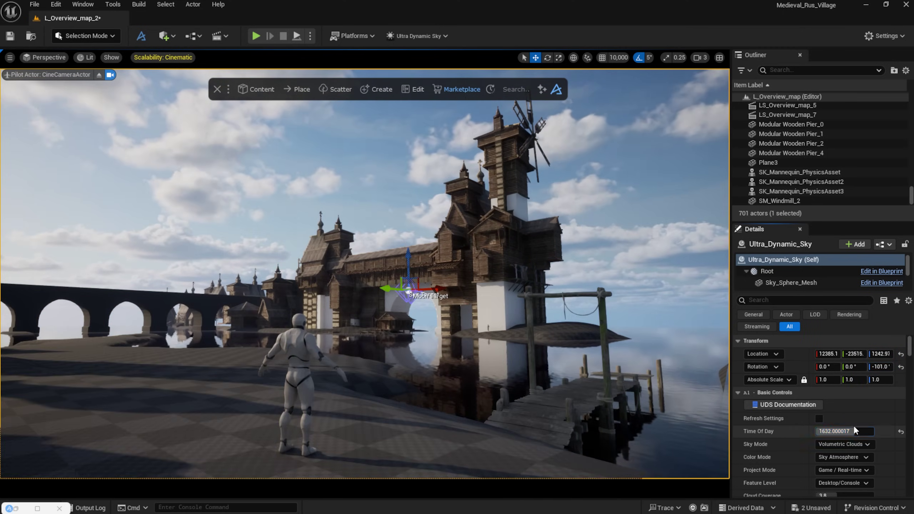
drag(880, 366, 859, 367)
Step: Set the sky's Cloud Coverage to 4.44 and its Z rotation to -123°
scroll(828, 450, down, 2)
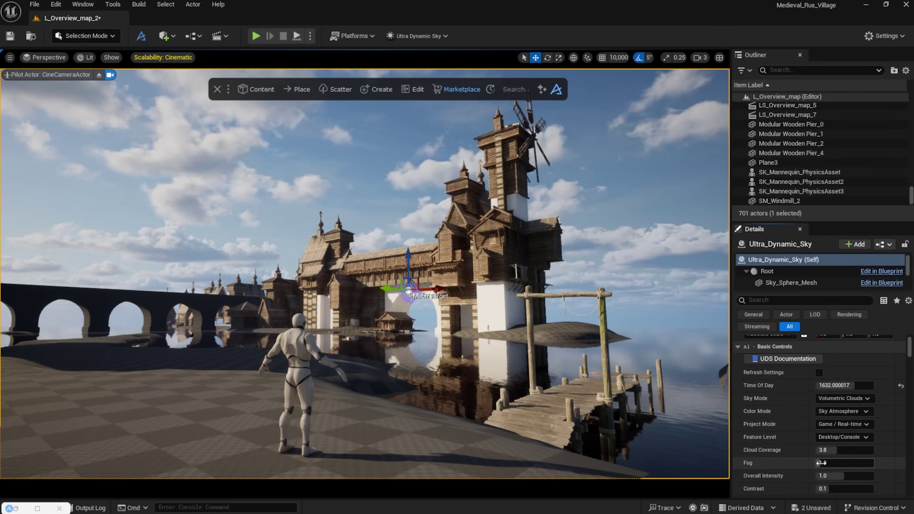
drag(828, 450, 841, 450)
scroll(853, 386, up, 2)
drag(881, 351, 864, 351)
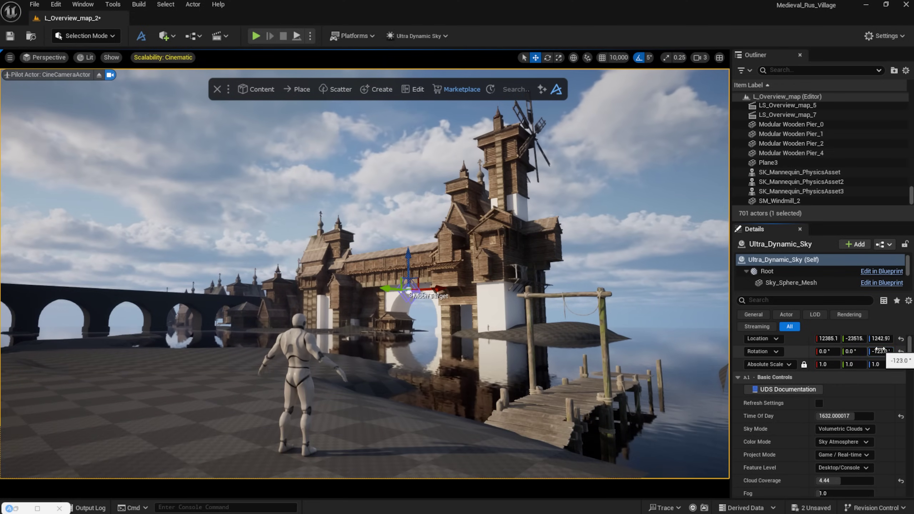
Step: Filter the sky's properties by "cloud", lower the Cloud Speed, and raise the Cloud Phase to change the cloud pattern
scroll(864, 364, down, 7)
drag(814, 222, 814, 136)
scroll(808, 297, down, 10)
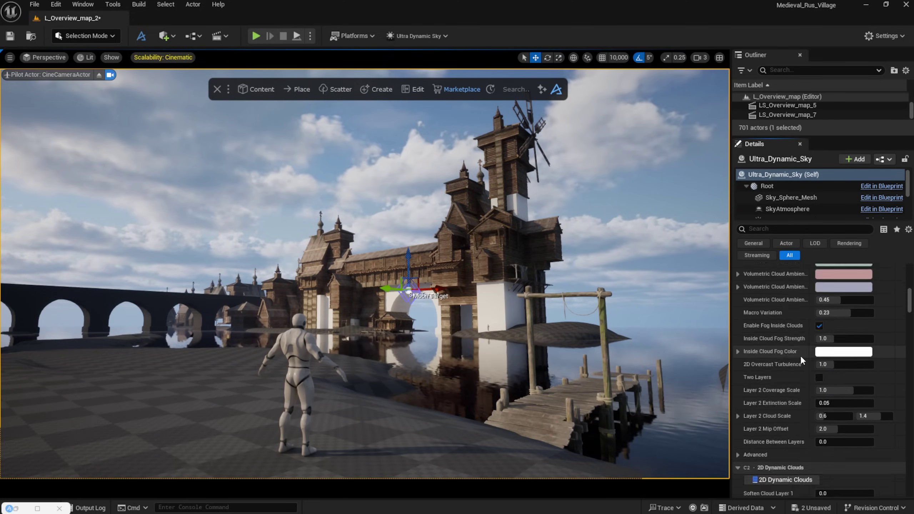
scroll(815, 346, down, 10)
click(780, 229)
text(cloud)
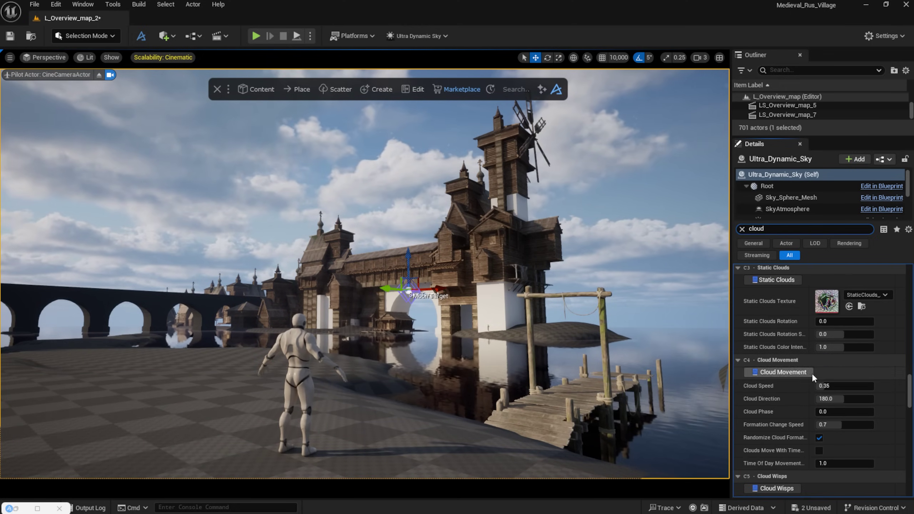
drag(827, 386, 816, 386)
drag(851, 411, 882, 412)
scroll(790, 400, down, 6)
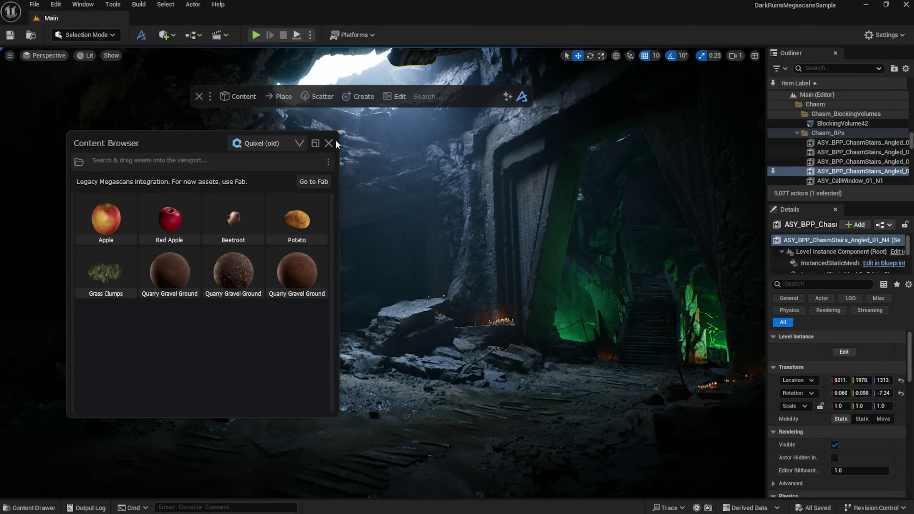
Step: Switch Dash's asset source to Project Library and compute the Blueprints, Custom Assets, Geometry and Ms folders with AI Tag enabled
click(289, 142)
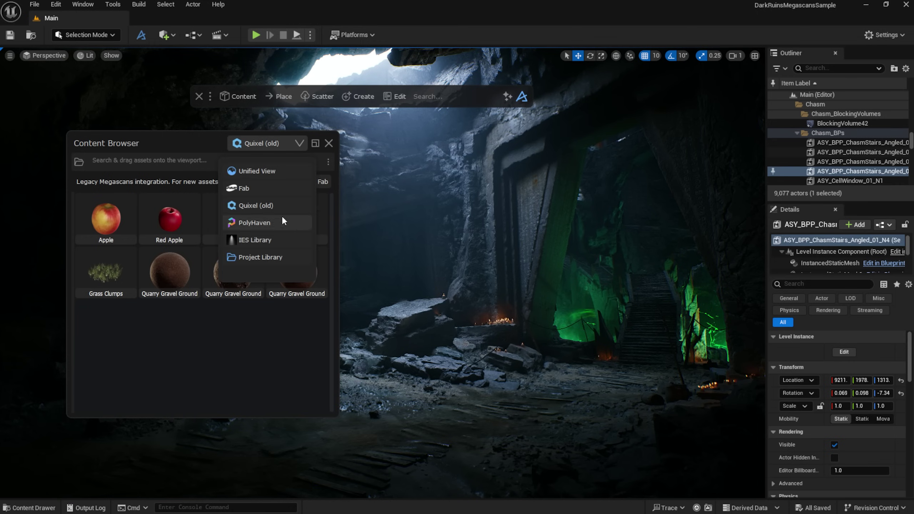
click(275, 256)
click(133, 221)
click(132, 240)
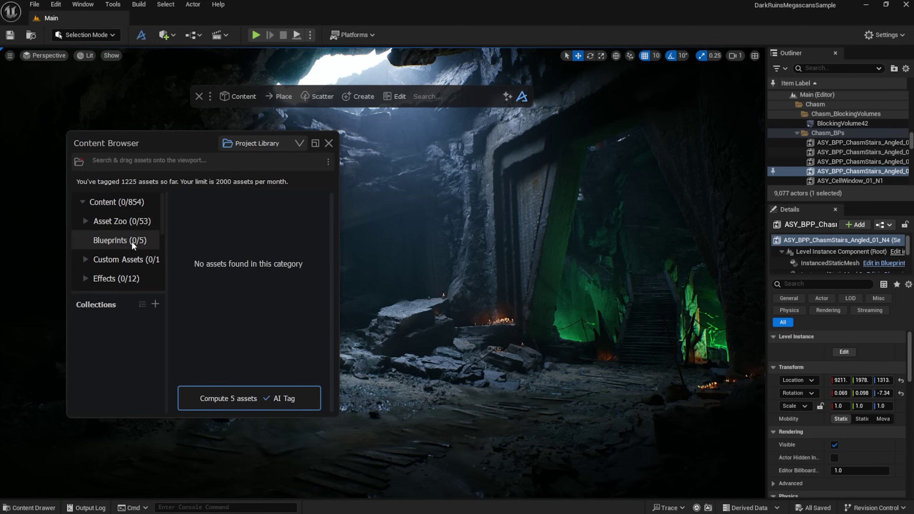
scroll(133, 241, down, 4)
click(129, 250)
scroll(124, 252, down, 2)
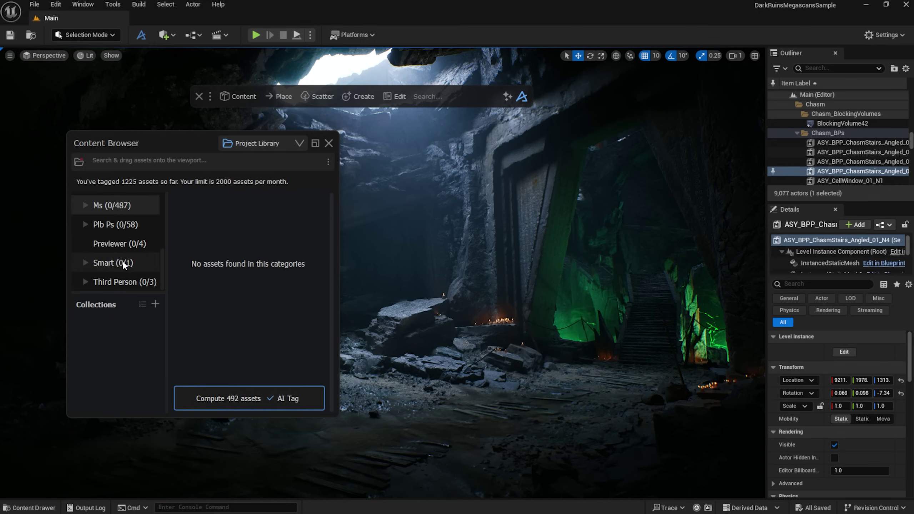
scroll(125, 224, up, 3)
click(126, 224)
scroll(140, 241, up, 3)
click(119, 243)
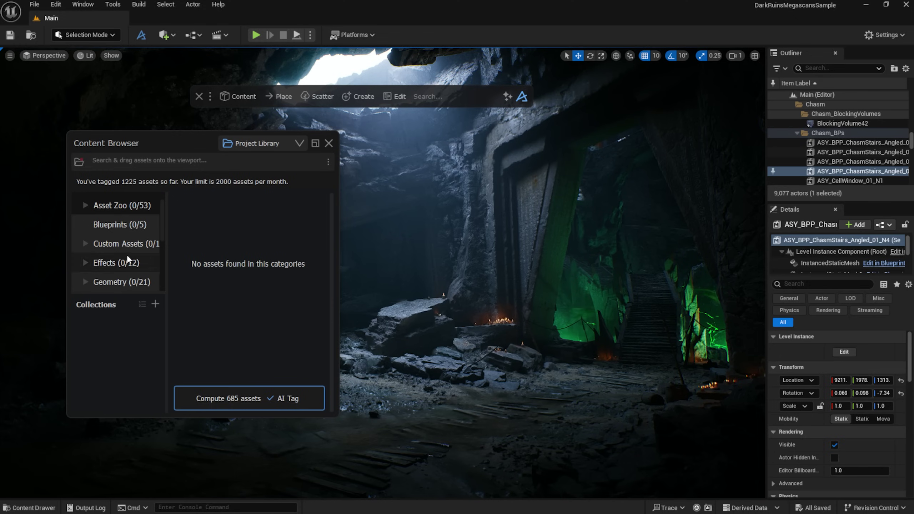
click(254, 398)
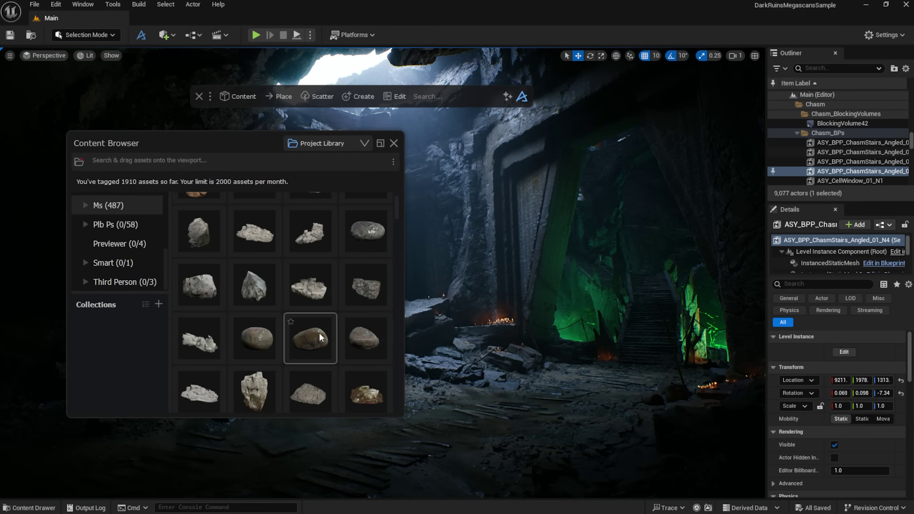
Step: Open the details of a brown Nordic beach rock and review its properties and tags
right_click(322, 338)
click(359, 349)
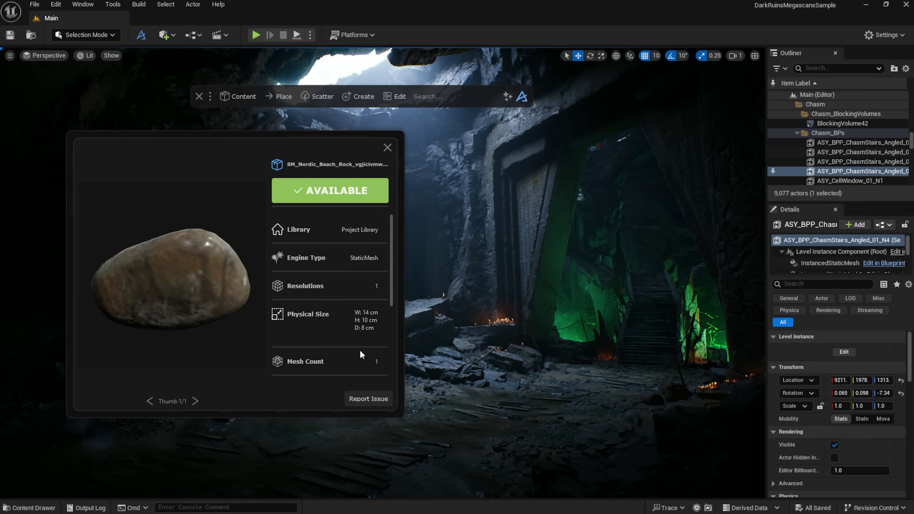
scroll(366, 298, down, 5)
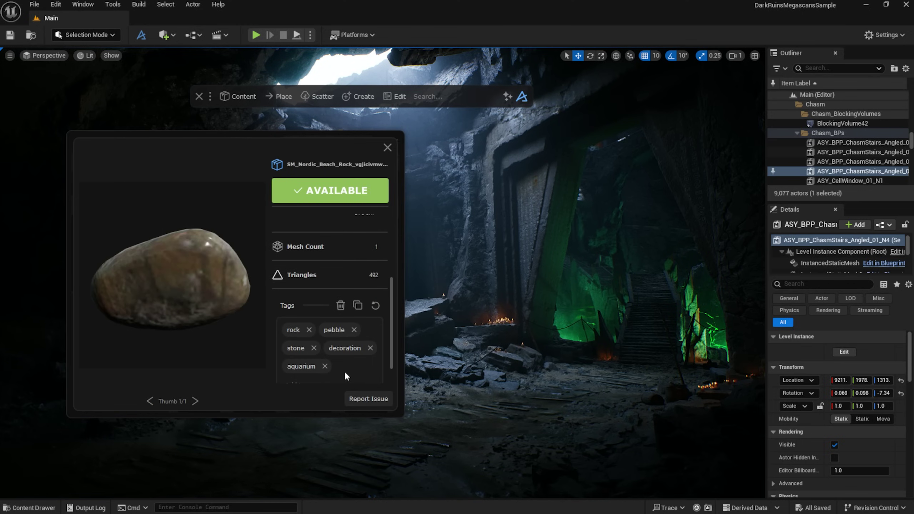
scroll(344, 370, up, 3)
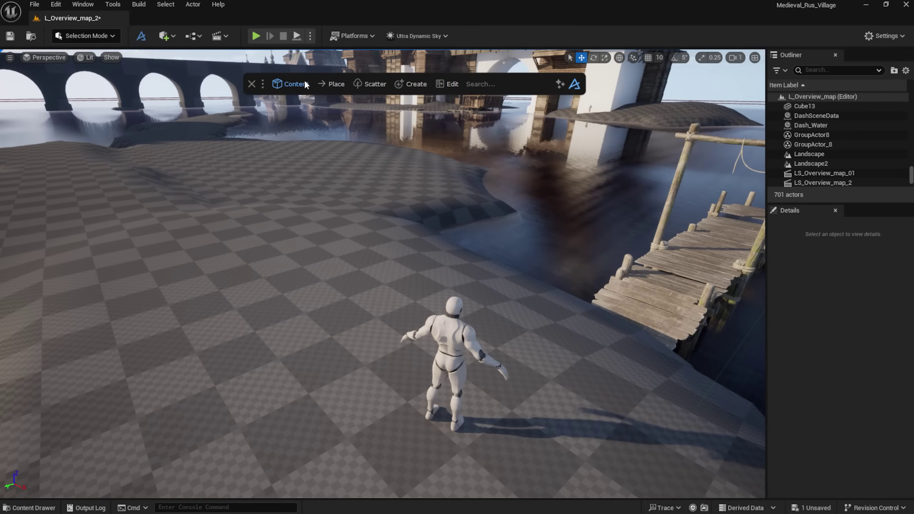
Step: In the Medieval_Rus_Village project, add DarkRuinsMegascansSample as an external project library in Dash's preferences and save them
click(310, 83)
click(313, 107)
click(240, 120)
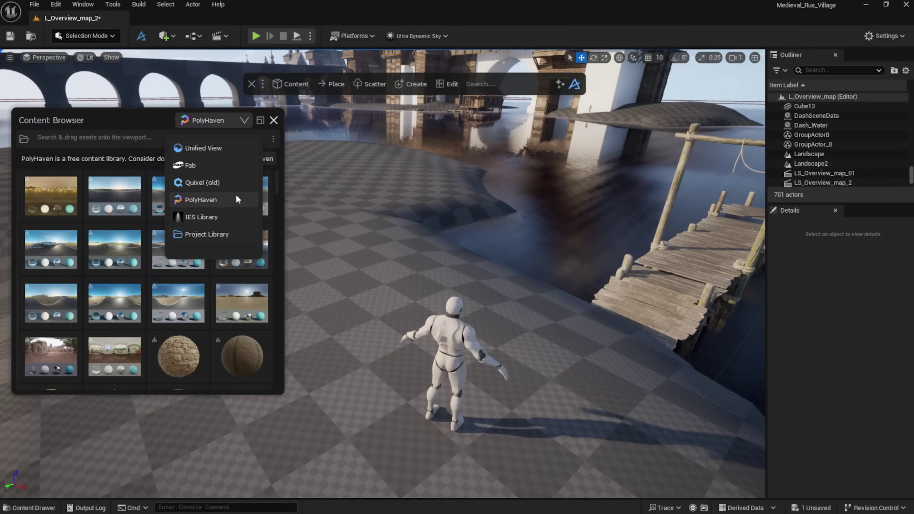
click(263, 85)
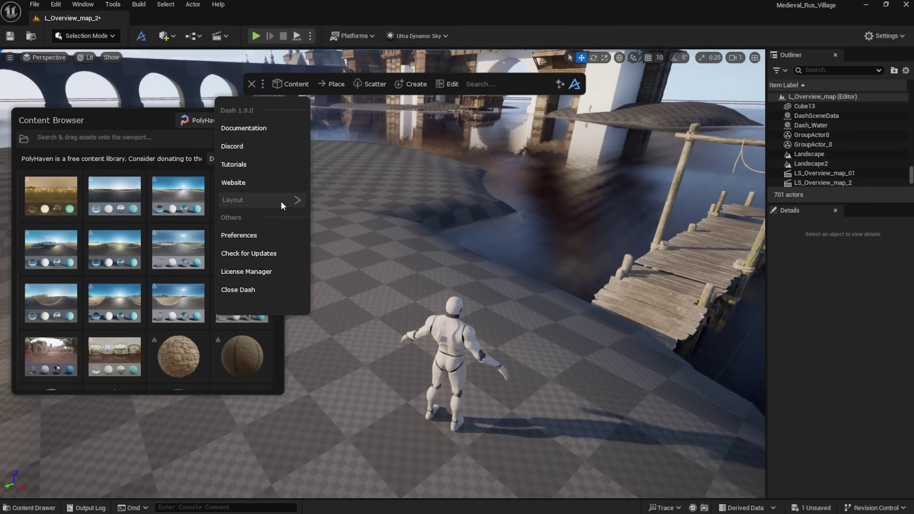
click(270, 238)
scroll(296, 230, down, 15)
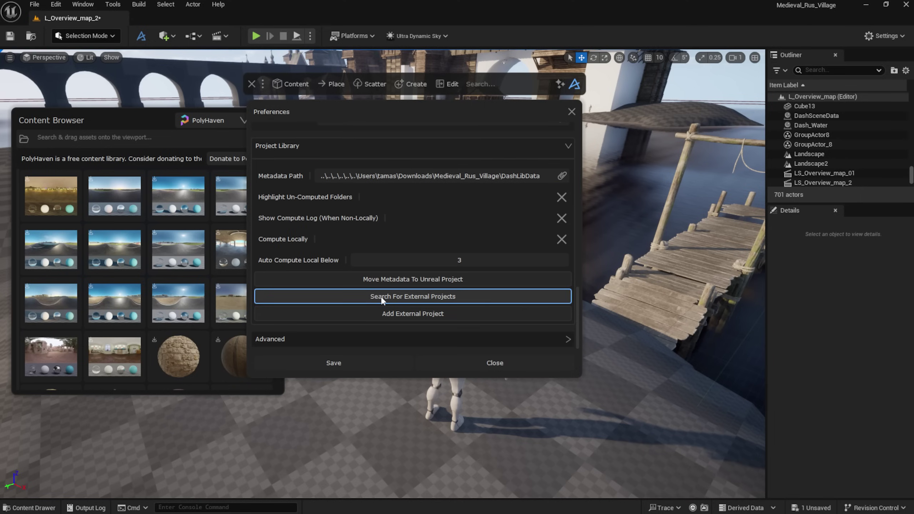
click(381, 298)
click(400, 319)
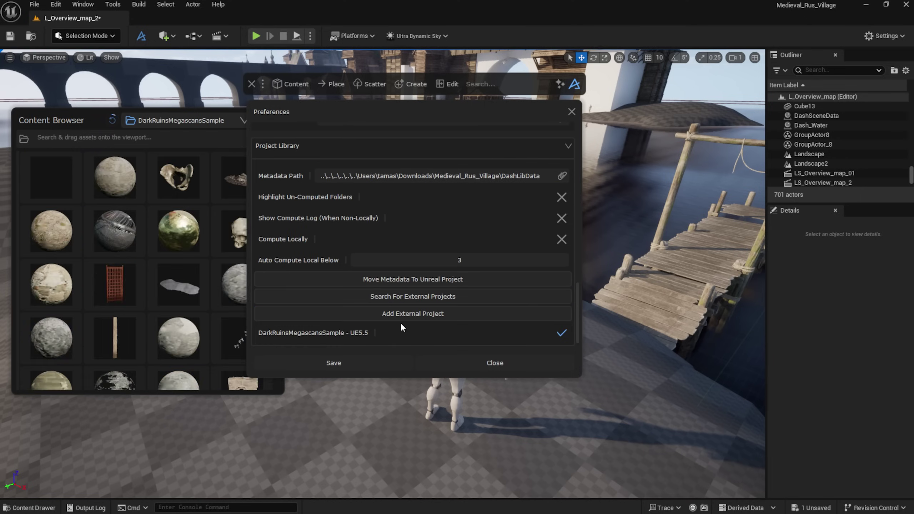
click(333, 362)
Step: Show the folder tree of the DarkRuinsMegascansSample library and search its Ms folder for "nordic"
click(25, 140)
click(28, 160)
click(65, 220)
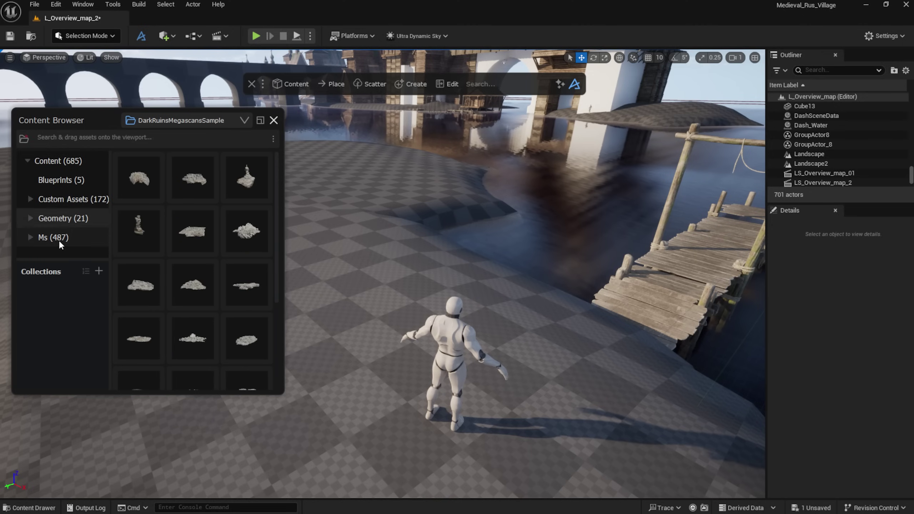
click(59, 240)
click(175, 136)
text(nordic)
scroll(204, 210, down, 4)
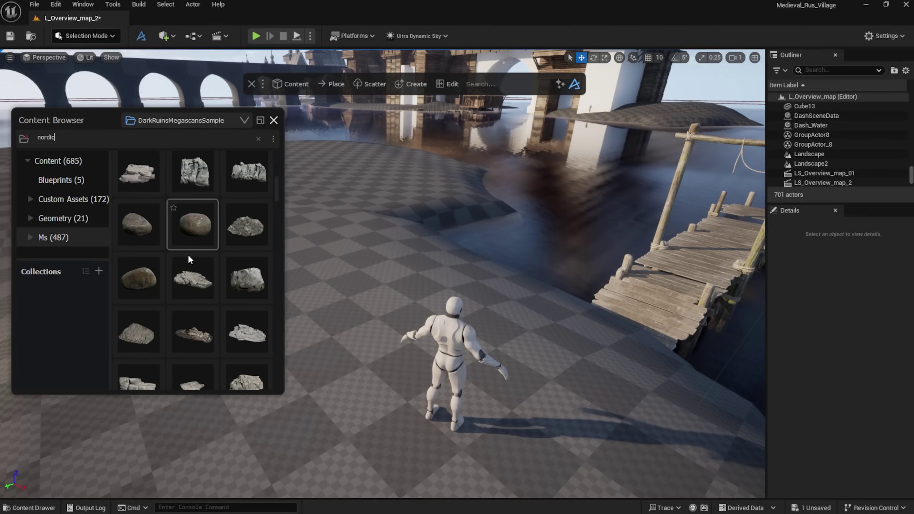
Step: Place a Nordic Beach Ground rock mesh on the shore beside the wooden pier, moving and rotating it to fit the waterline
drag(200, 281, 279, 336)
key(e)
key(w)
drag(322, 304, 412, 251)
key(e)
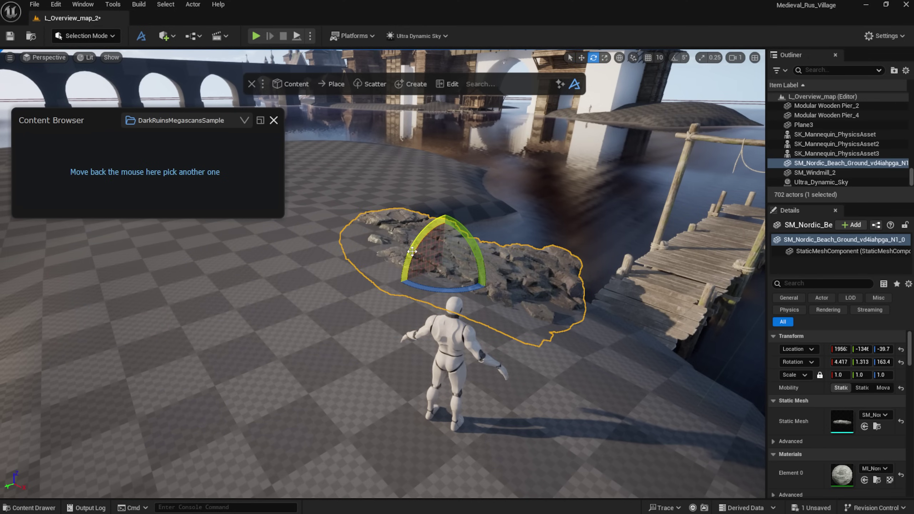
Step: Add a Nordic Beach Rocky Ground mesh beside the mannequin and scale it to 1.588 × 1.588 × 0.726
drag(255, 196, 351, 269)
key(r)
key(w)
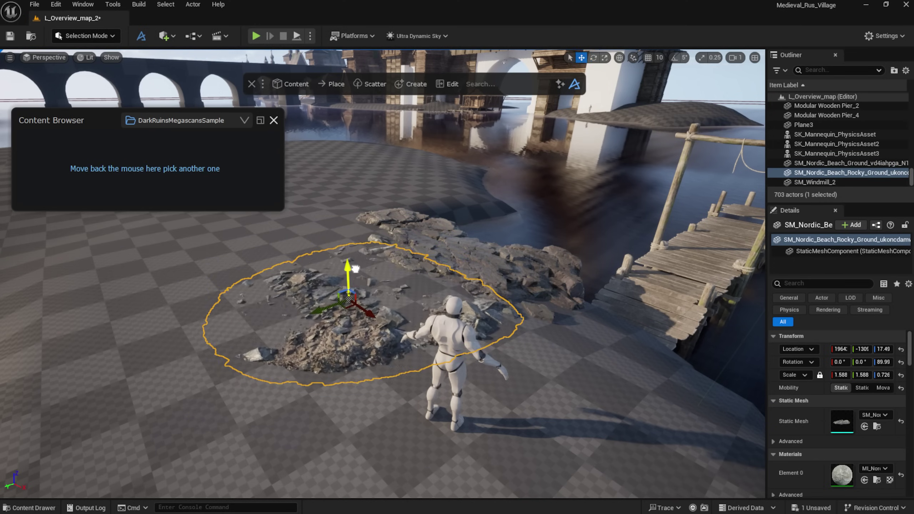
Step: Rotate the rocky ground mesh and duplicate it to build up the rubble on the shore
key(e)
drag(363, 316, 289, 318)
key(w)
alt+drag(364, 312, 346, 261)
key(Escape)
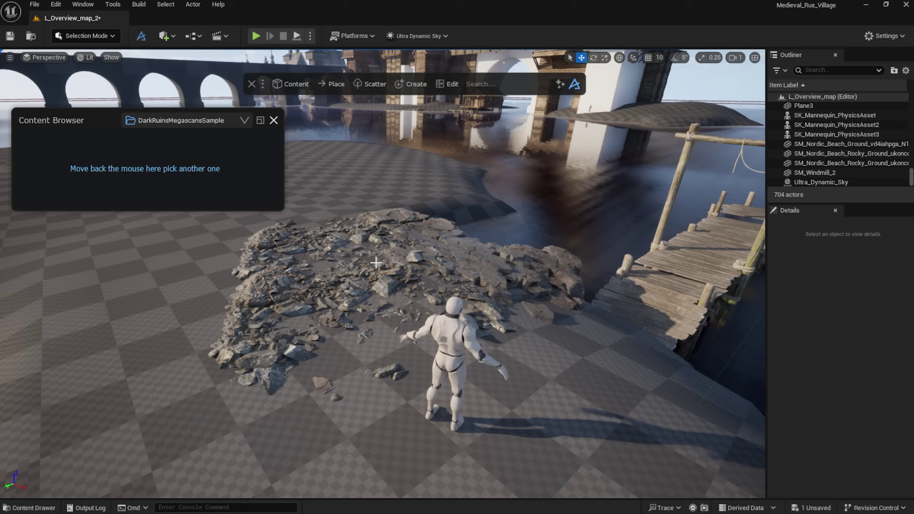
Step: Scatter the Nordic Beach Rocky Ground asset across the landscape using Dash's Scatter Here
mouse_move(105, 166)
click(374, 285)
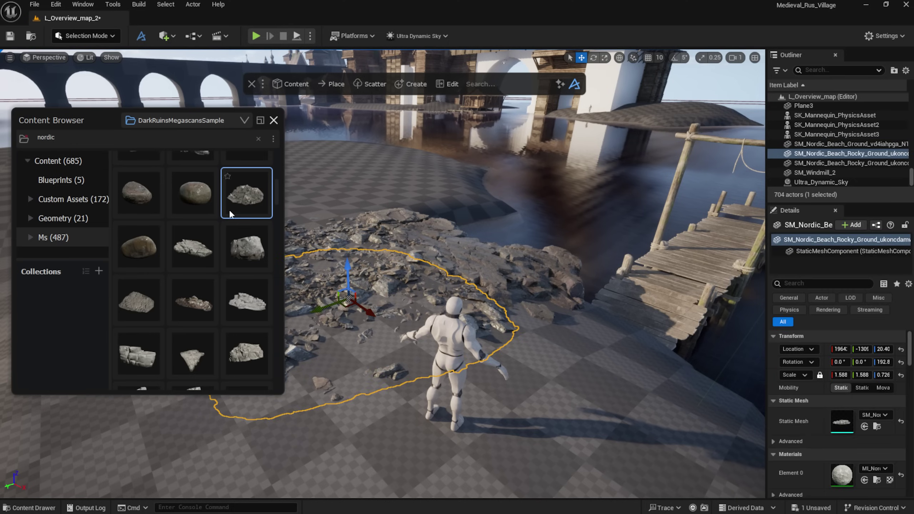
key(Escape)
scroll(216, 232, up, 3)
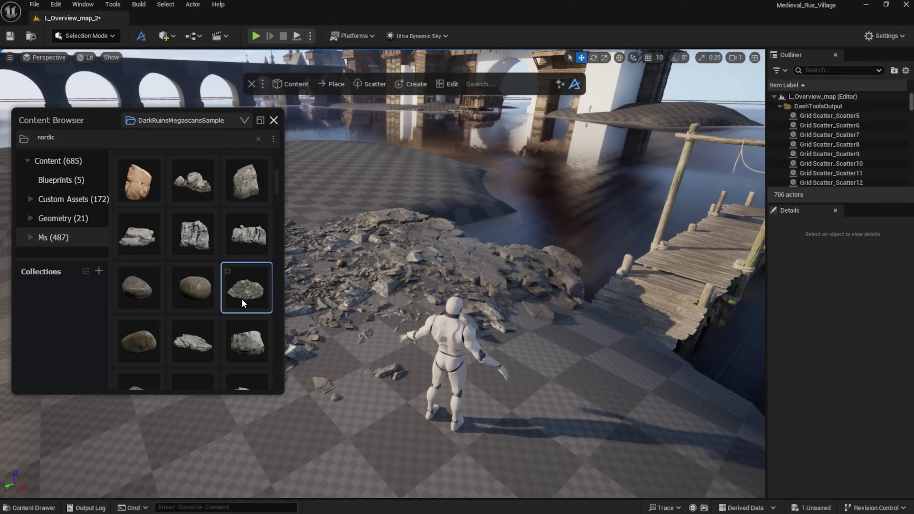
drag(243, 301, 329, 188)
ctrl+drag(198, 299, 199, 299)
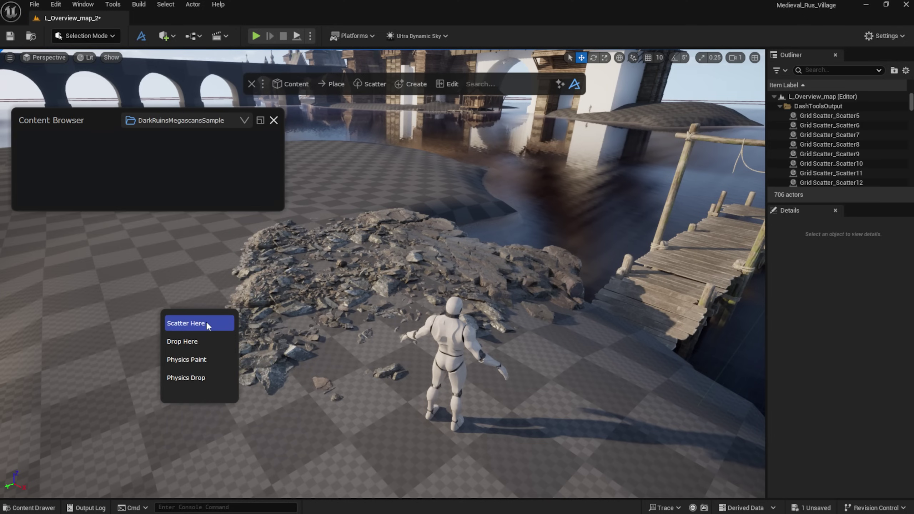
click(206, 323)
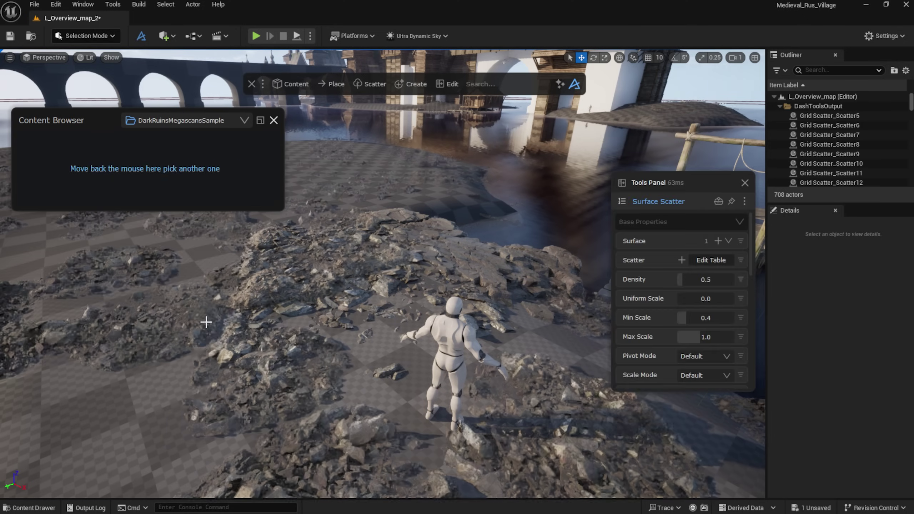
Step: Raise the rocky ground scatter's density, set its Max Scale to 0.73 and its Surface Align to 0.0
drag(688, 281, 690, 283)
scroll(699, 324, down, 3)
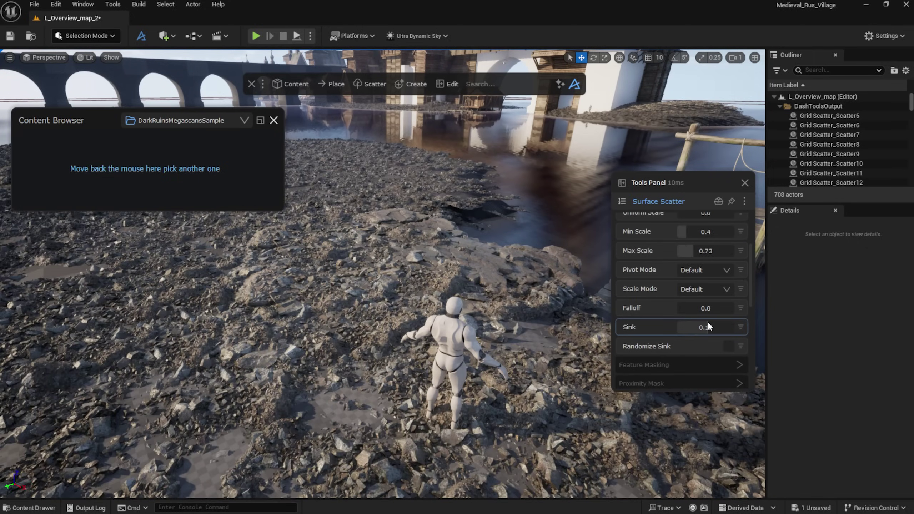
scroll(708, 322, down, 5)
drag(757, 260, 642, 280)
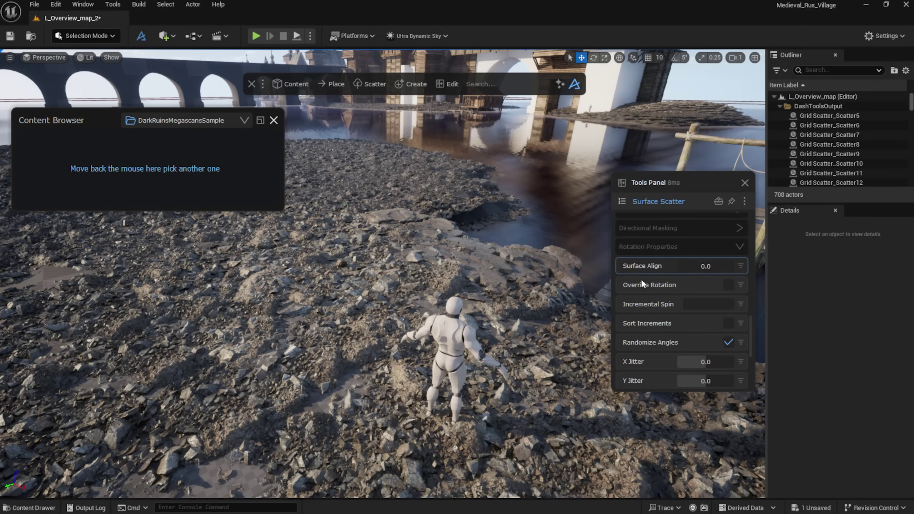
Step: Physics-paint two Nordic beach pebble assets onto the gravel beside the mannequin with a 1.5 brush
mouse_move(204, 273)
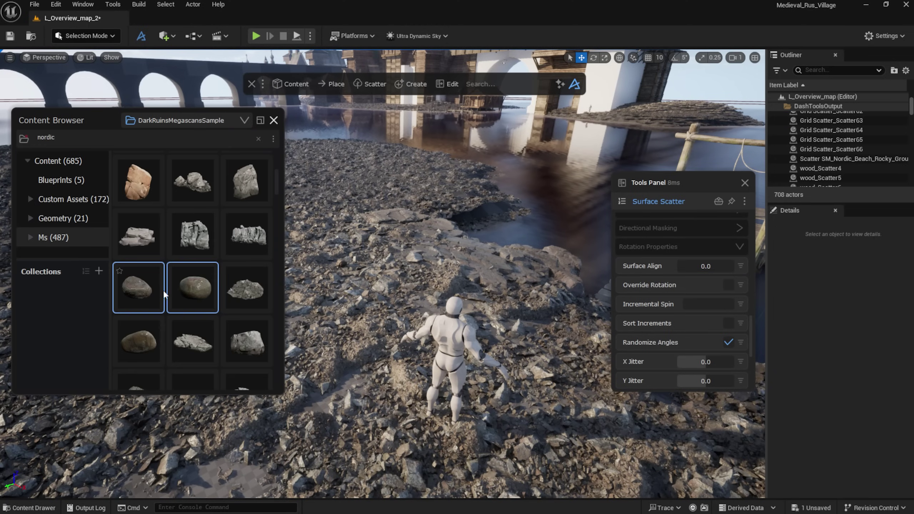
drag(129, 287, 337, 280)
click(323, 344)
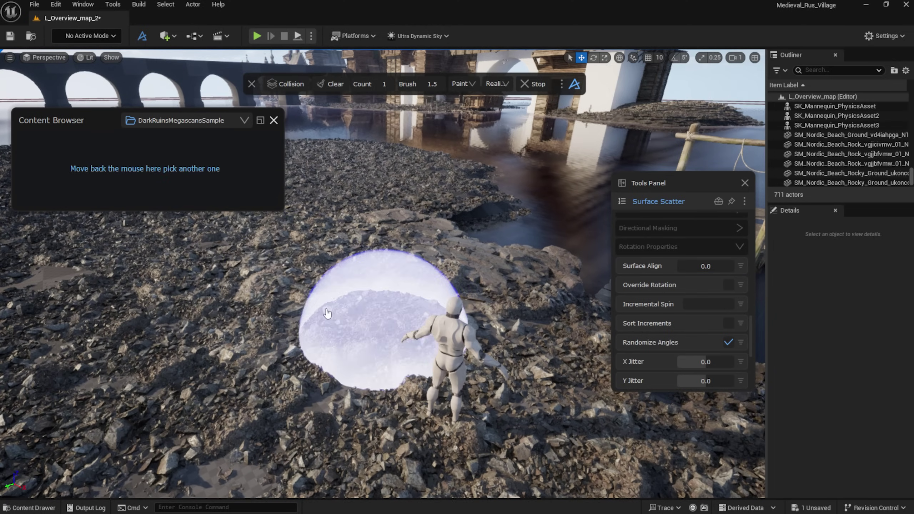
mouse_move(377, 324)
mouse_down()
mouse_move(326, 288)
mouse_move(231, 331)
mouse_move(304, 320)
mouse_move(324, 302)
mouse_up()
drag(380, 296, 352, 293)
key(Escape)
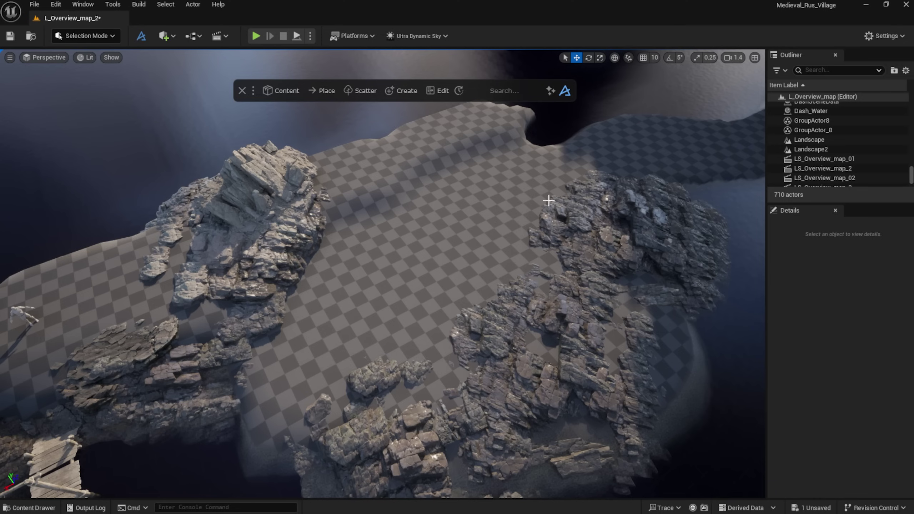
Step: Draw a curve across the landscape between the rock formations with Draw Curves, using a point distance of 105
click(399, 91)
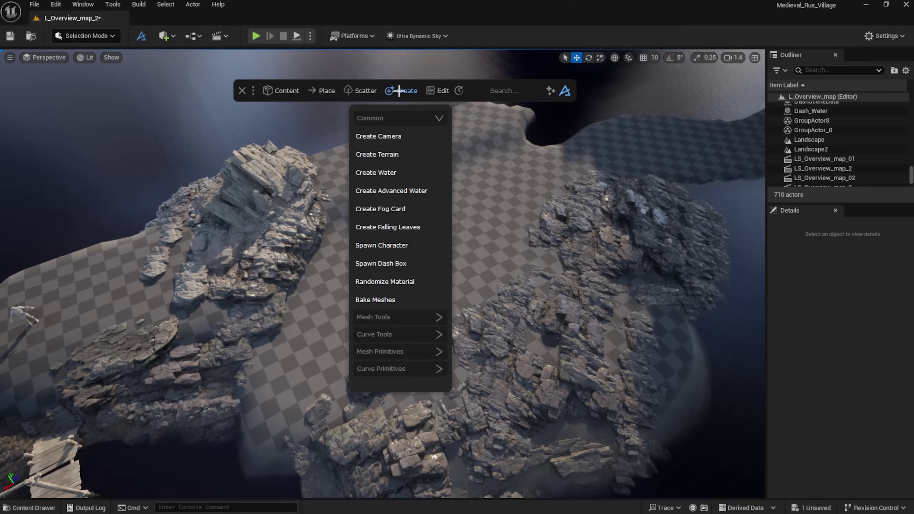
click(405, 332)
scroll(399, 317, down, 1)
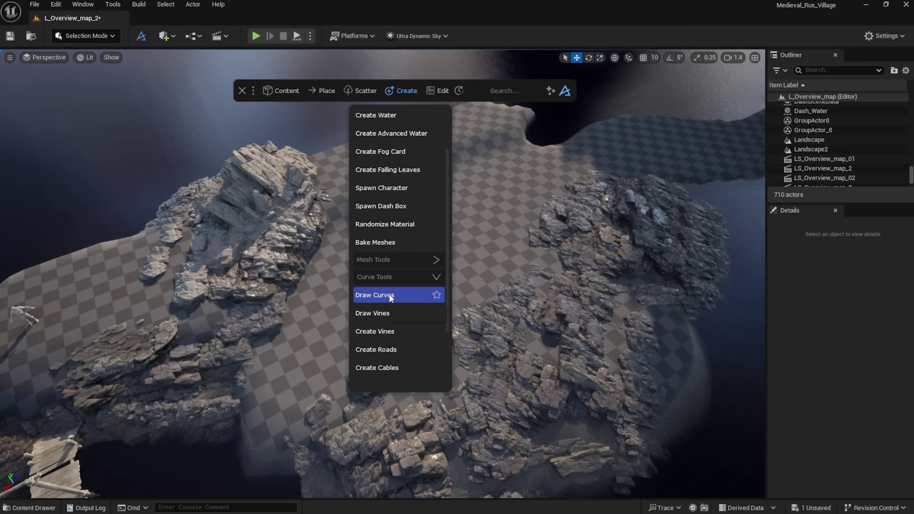
click(396, 296)
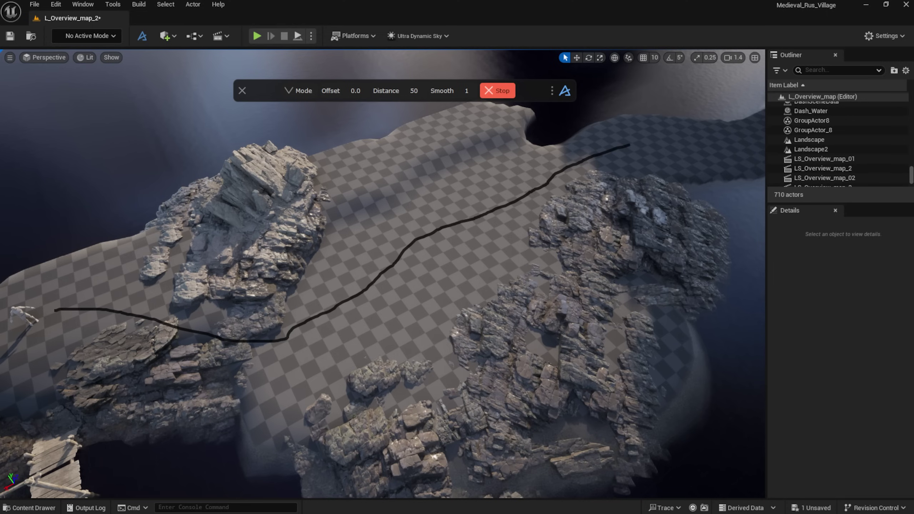
drag(629, 145, 697, 148)
drag(387, 91, 630, 109)
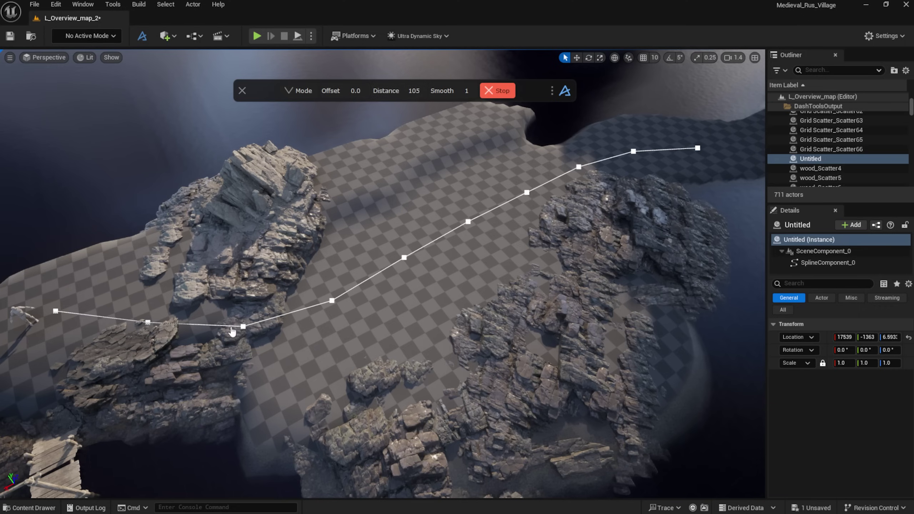
click(508, 91)
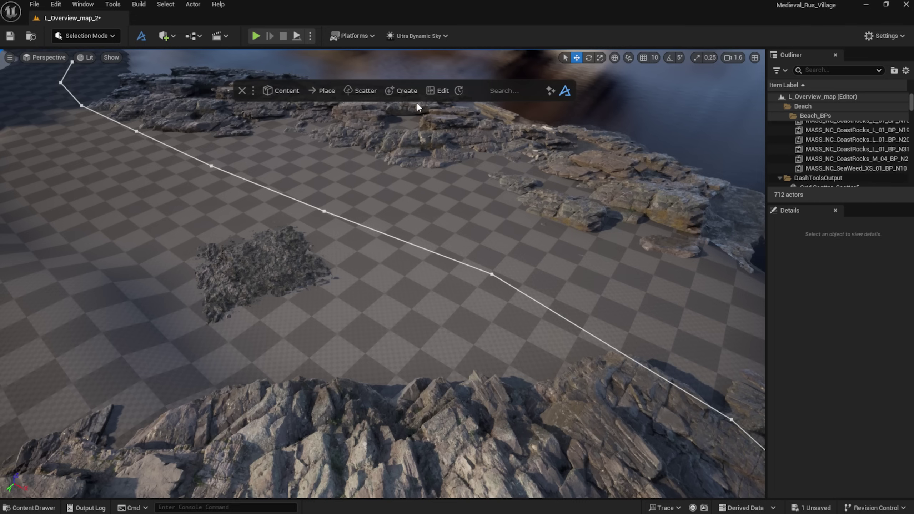
Step: Create a Surface Scatter of the MASS_NC_SeaWeed_XS_01 ground patch over the Landscape2 terrain
click(300, 246)
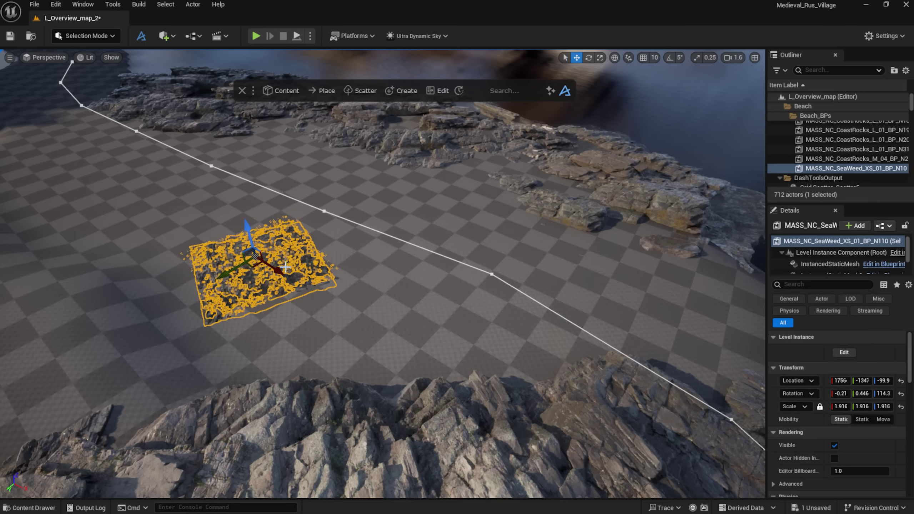
click(373, 91)
click(368, 122)
drag(693, 182, 557, 151)
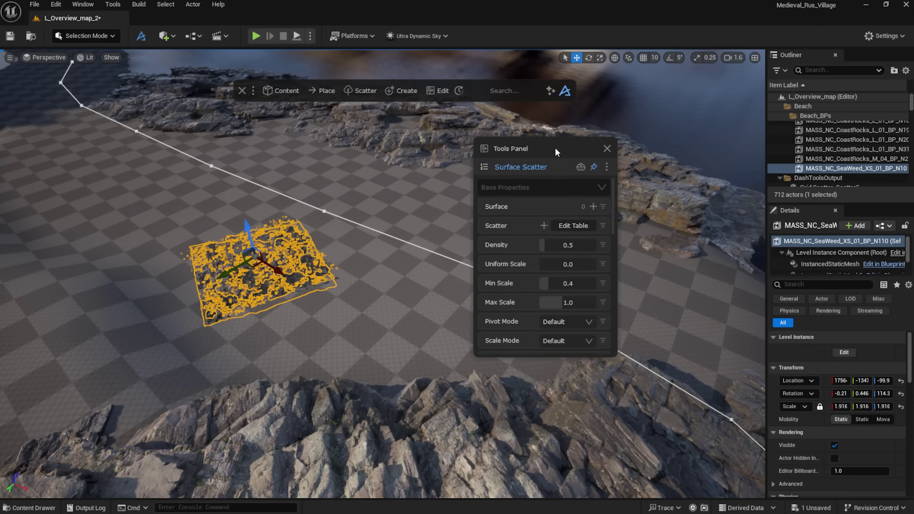
click(544, 226)
click(588, 206)
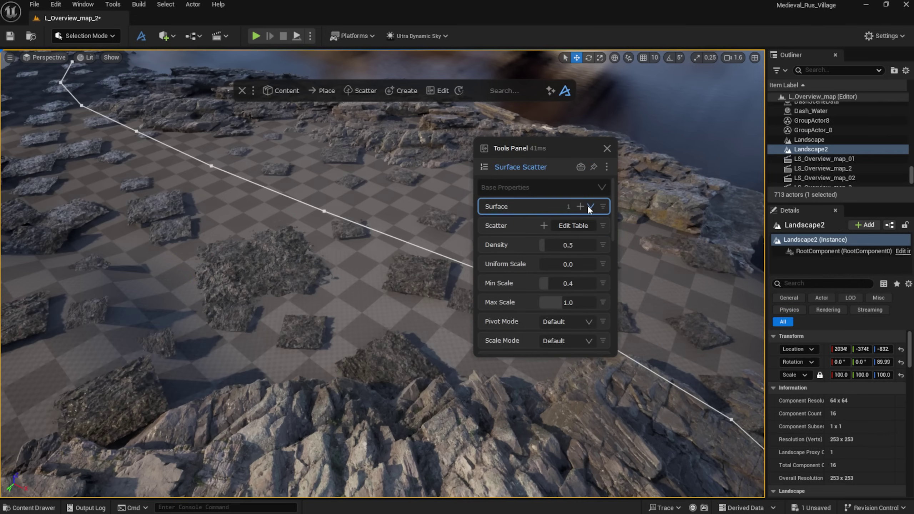
Step: Set the seaweed scatter's Density to 1.26, Min Scale to 0.54 and Max Scale to 0.73
drag(545, 245, 553, 245)
drag(548, 284, 555, 284)
drag(562, 302, 556, 299)
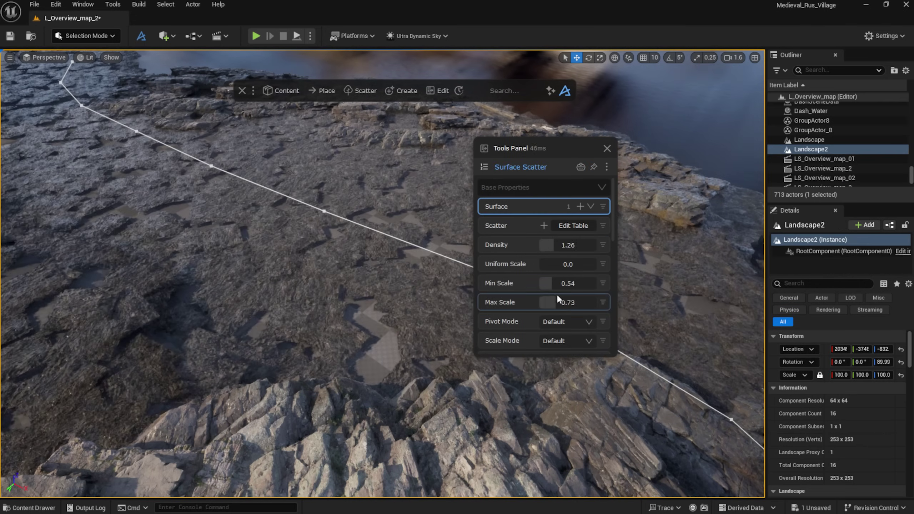
Step: Set the seaweed scatter's Density to 1.67, Min Scale to 0.81 and Max Scale to 1.04, and proximity-mask it along the curve at Distance 683.33
drag(553, 246, 561, 242)
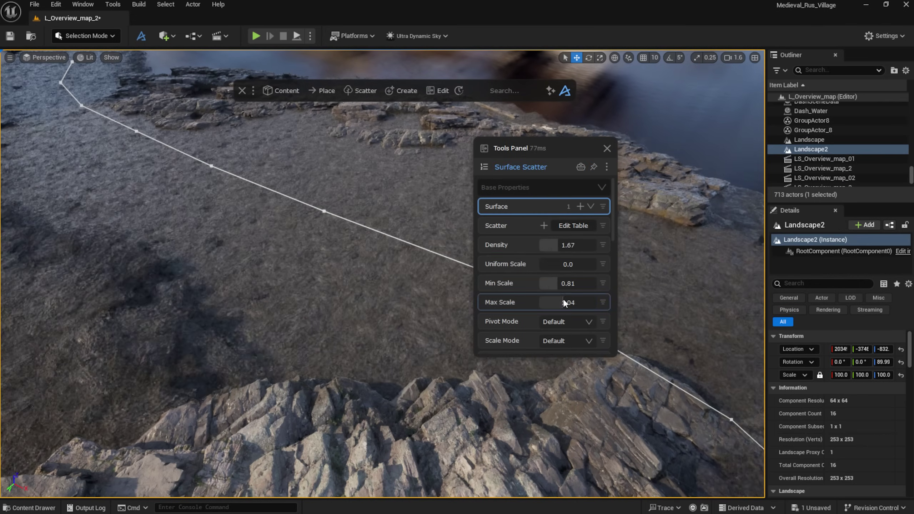
scroll(557, 297, down, 5)
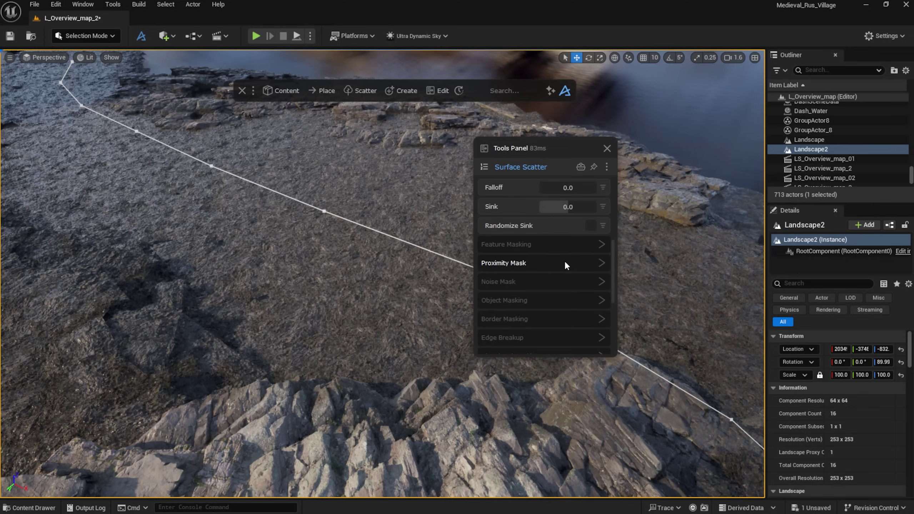
click(564, 265)
click(324, 210)
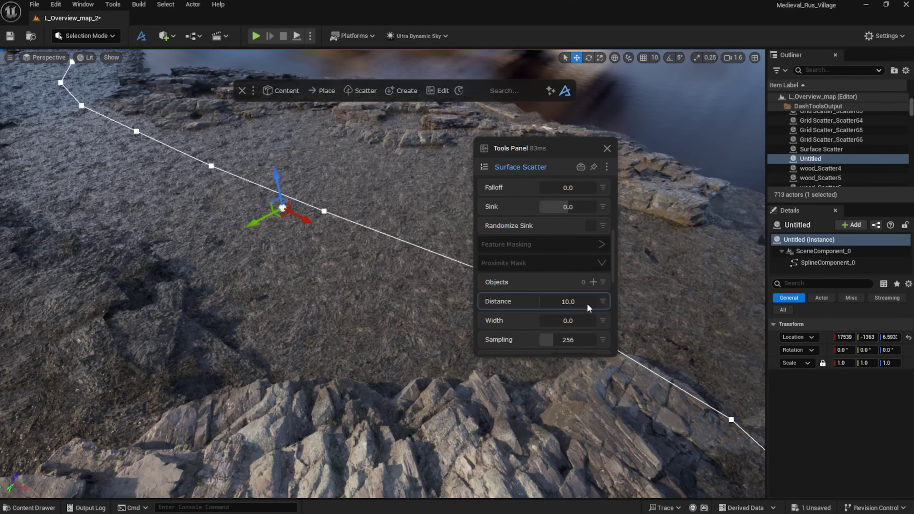
scroll(554, 287, down, 1)
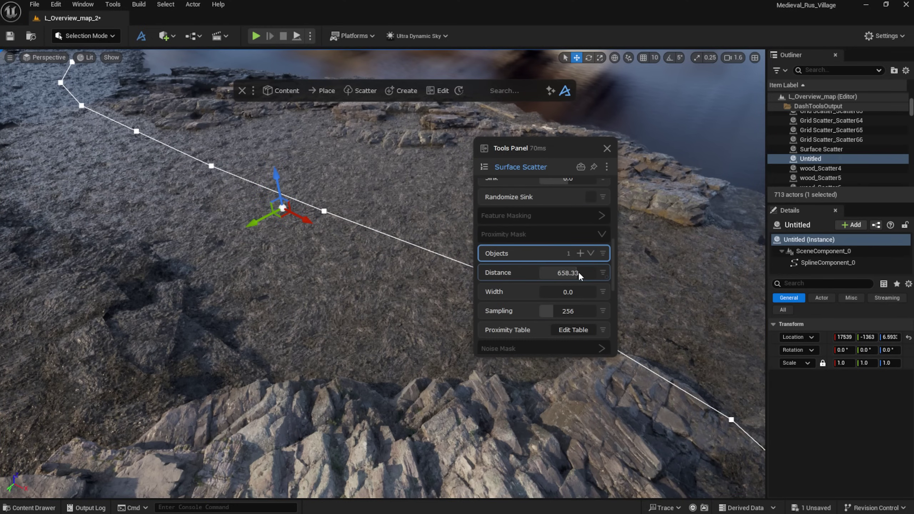
mouse_move(596, 273)
mouse_down()
mouse_move(555, 277)
mouse_move(579, 269)
mouse_up()
Step: Shift one of the curve's middle points slightly across the landscape and extend the Proximity Mask Distance range to 1700
click(324, 211)
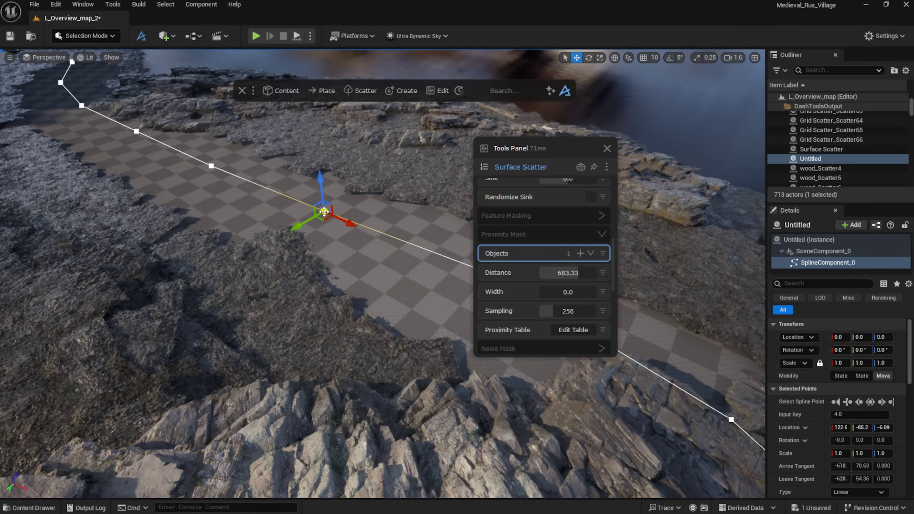
mouse_move(325, 211)
mouse_down()
mouse_move(422, 147)
mouse_move(335, 205)
mouse_up()
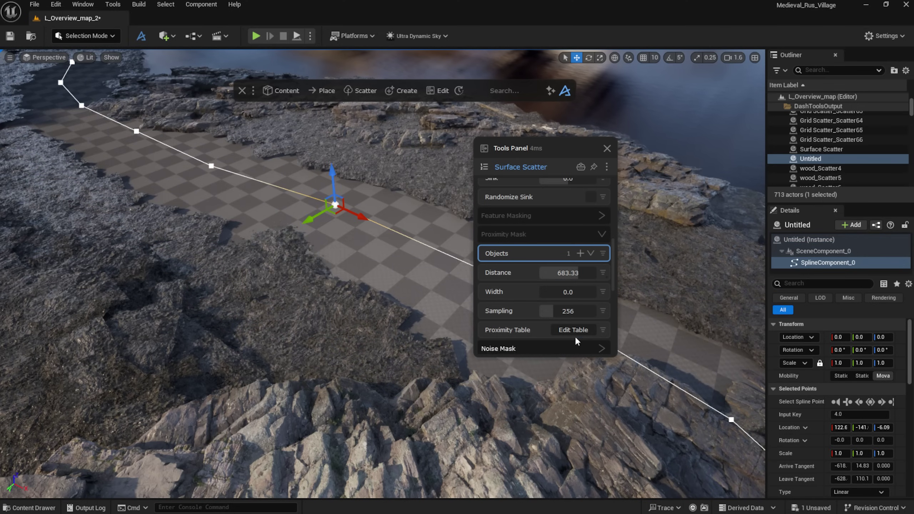
click(603, 273)
click(588, 333)
mouse_move(551, 292)
mouse_down()
mouse_move(559, 294)
mouse_move(539, 295)
mouse_up()
click(578, 276)
text(1700)
key(Return)
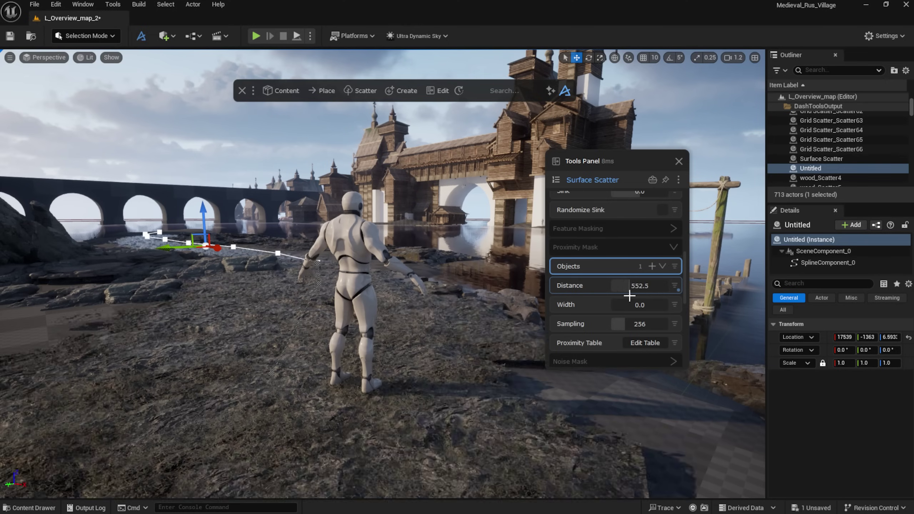
Step: Set the seaweed scatter's Sink to 0.12 and Proximity Mask Distance to 1034.17, and move the curve's first point closer to the mannequin
mouse_move(633, 302)
mouse_down()
mouse_move(645, 303)
mouse_move(625, 306)
mouse_move(641, 307)
mouse_up()
scroll(626, 306, up, 4)
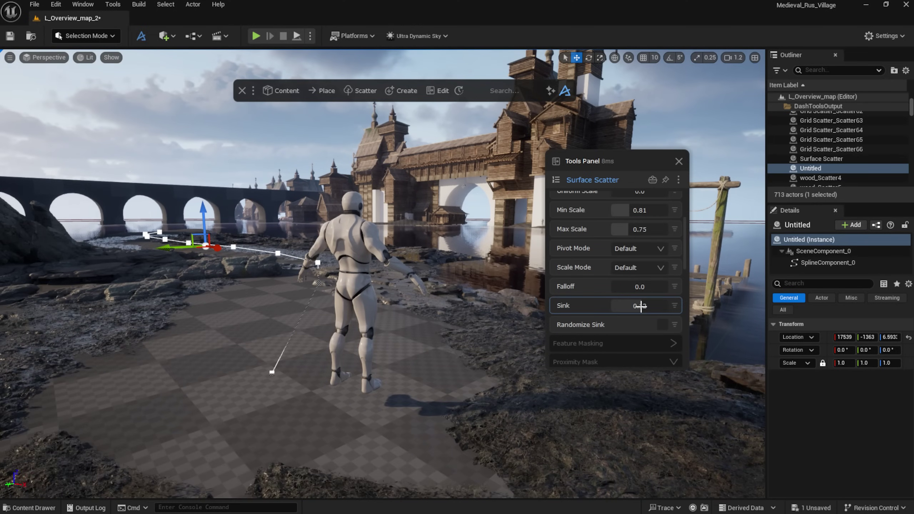
scroll(641, 307, down, 3)
click(272, 372)
drag(242, 383, 258, 380)
drag(627, 333, 603, 344)
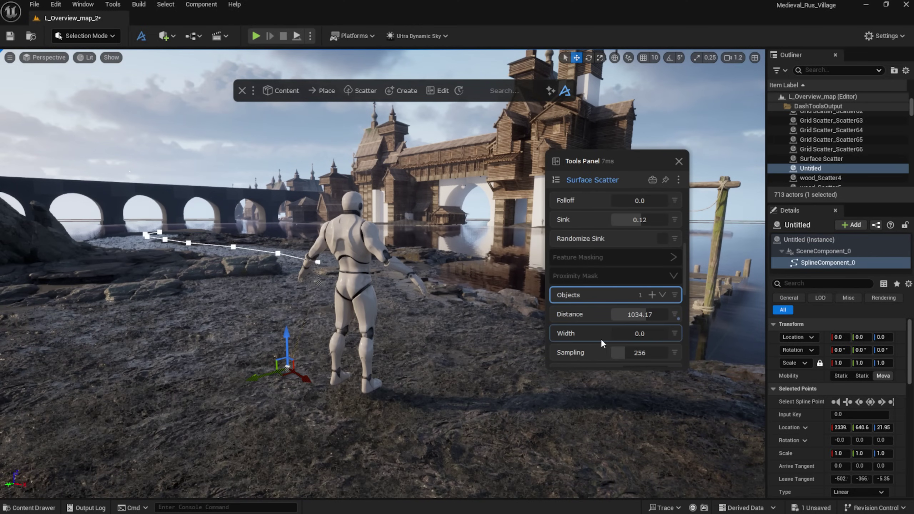
click(410, 349)
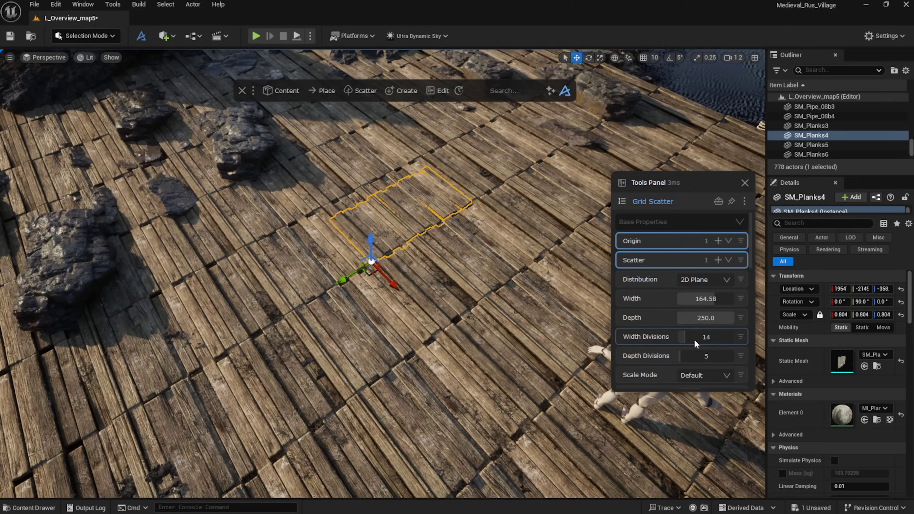
Step: Reduce the plank Grid Scatter to 3 Width Divisions and 3 Depth Divisions
drag(695, 340, 678, 341)
drag(679, 356, 680, 352)
click(230, 144)
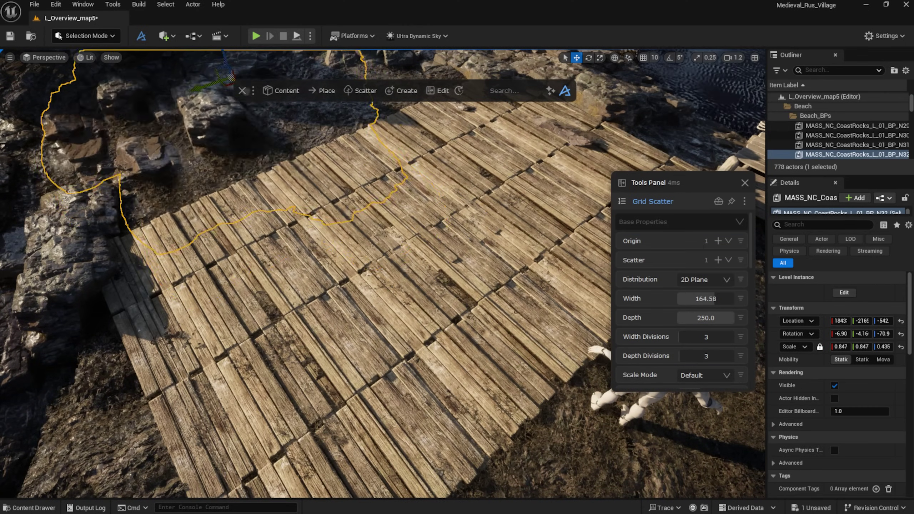
click(336, 182)
click(397, 216)
drag(701, 337, 698, 337)
click(698, 338)
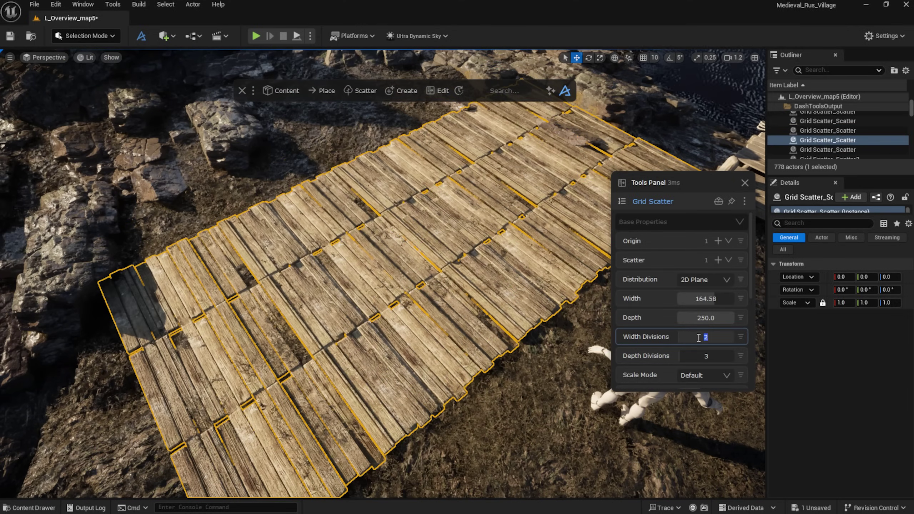
text(3)
click(702, 355)
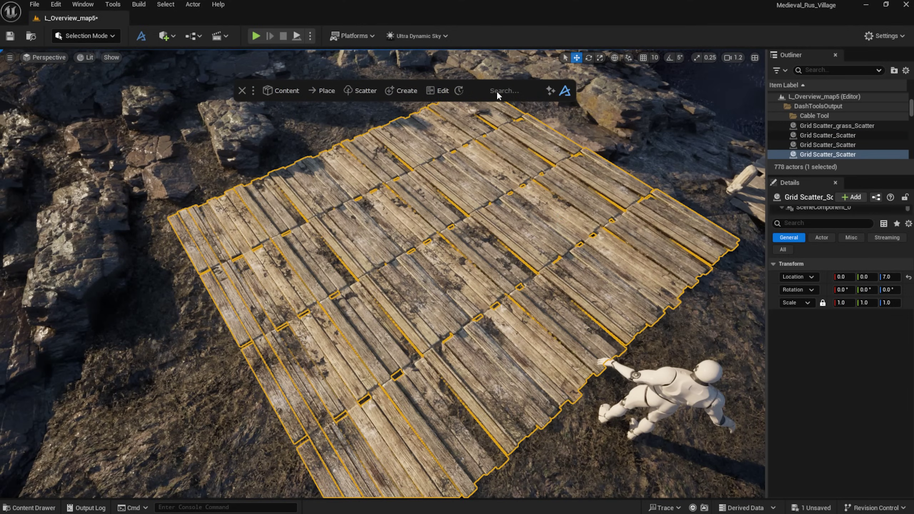
Step: Bake the selected plank grid scatter's instances into individual static meshes
click(502, 92)
text(bake)
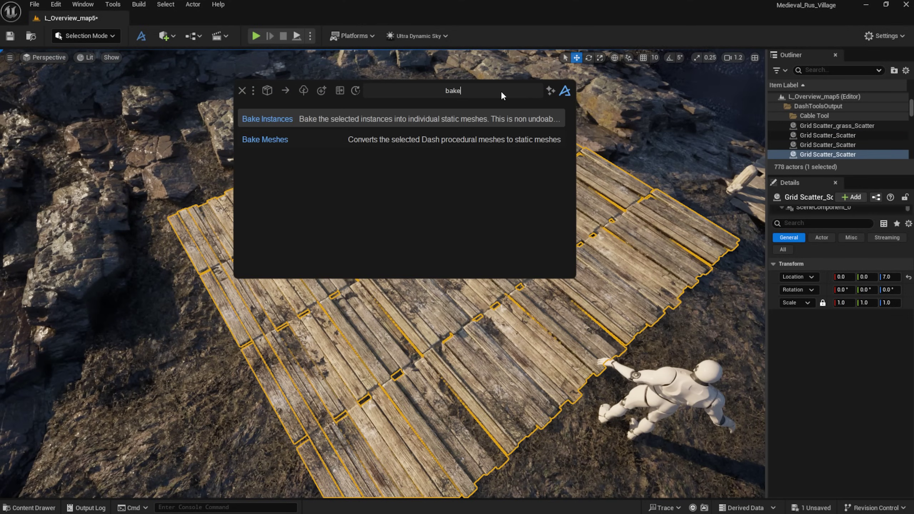
click(419, 118)
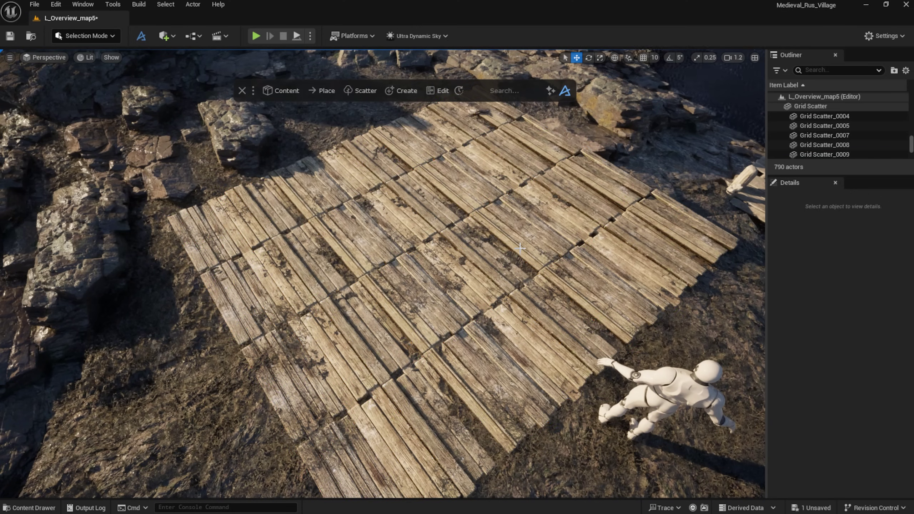
Step: Delete individual plank pieces to give the wooden platform an irregular outline
click(443, 333)
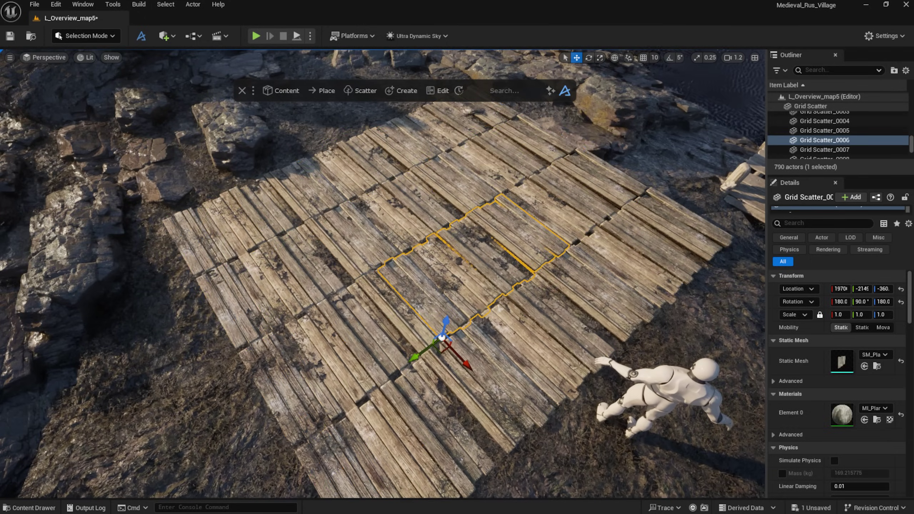
key(Delete)
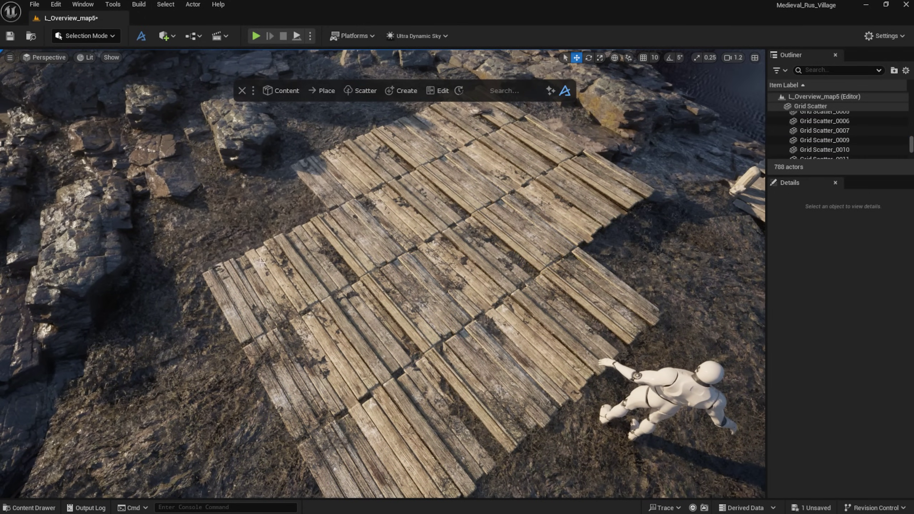
click(481, 124)
key(Delete)
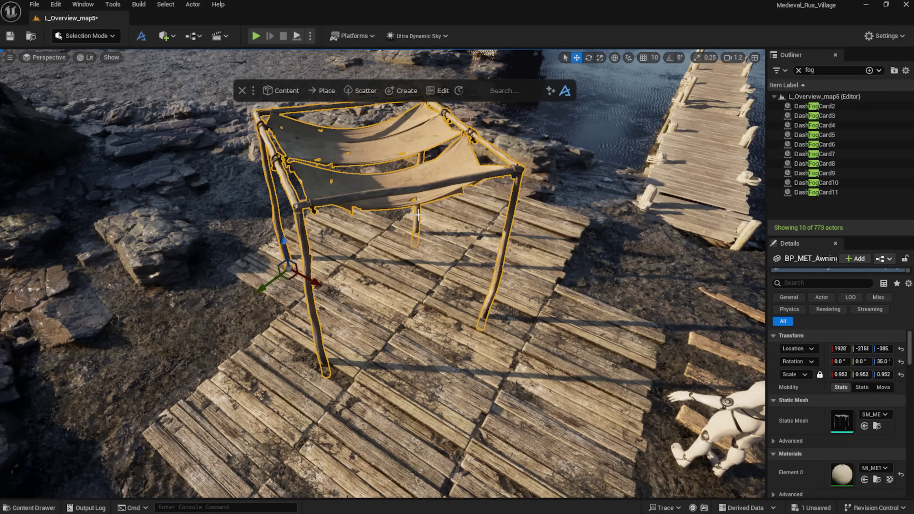
Step: Move the cloth awning outward to the plank platform's edge and shift the rear sack pile toward its posts
drag(294, 272, 207, 221)
key(Escape)
right_drag(401, 285, 396, 267)
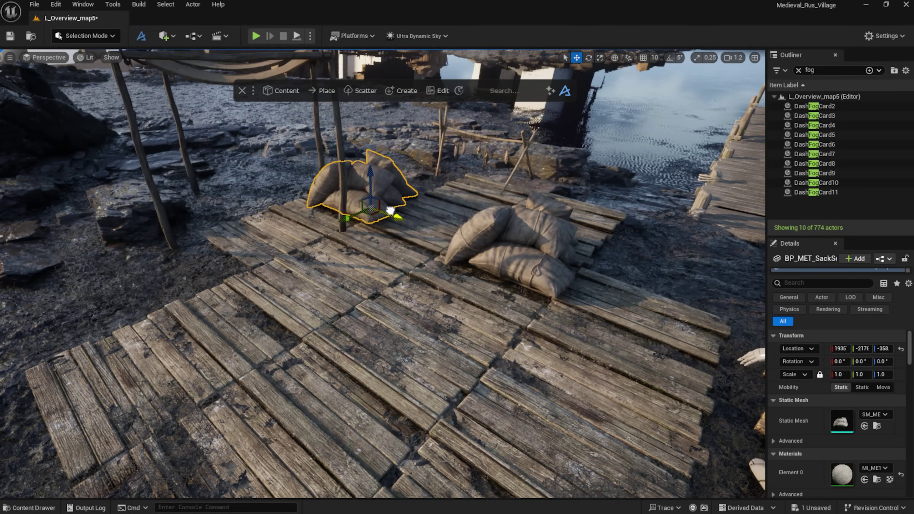
drag(391, 211, 310, 214)
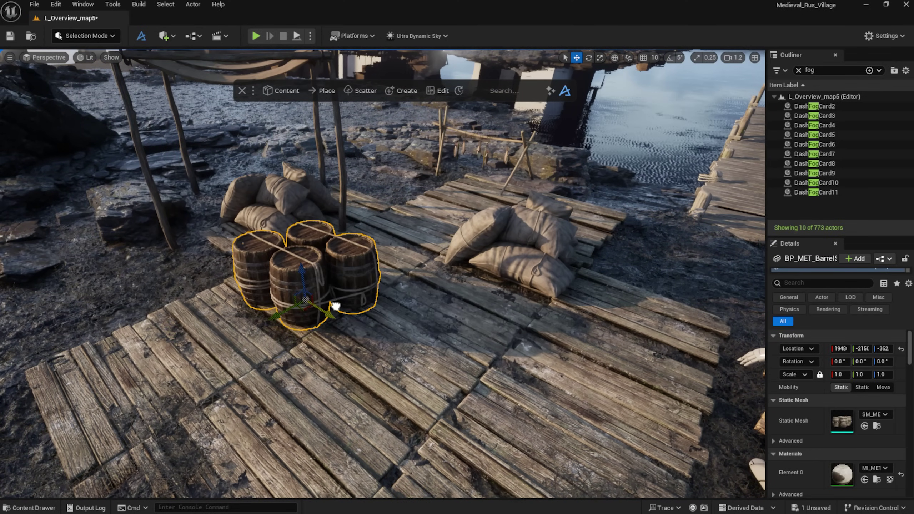
right_drag(270, 318, 202, 325)
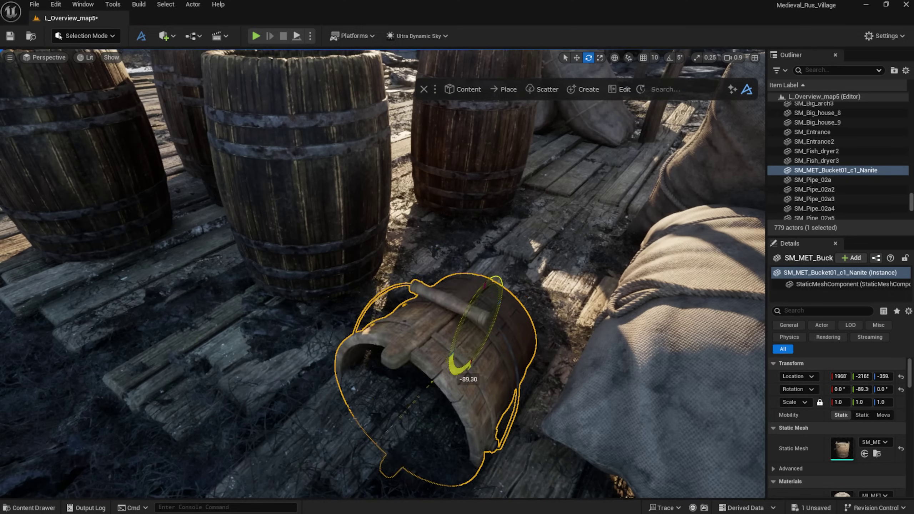
Step: Rotate the wooden bucket onto its side between the barrels and sacks, and raise it above the planks
mouse_move(473, 371)
mouse_down()
mouse_move(457, 390)
mouse_move(457, 372)
mouse_up()
key(w)
drag(475, 296, 473, 267)
key(e)
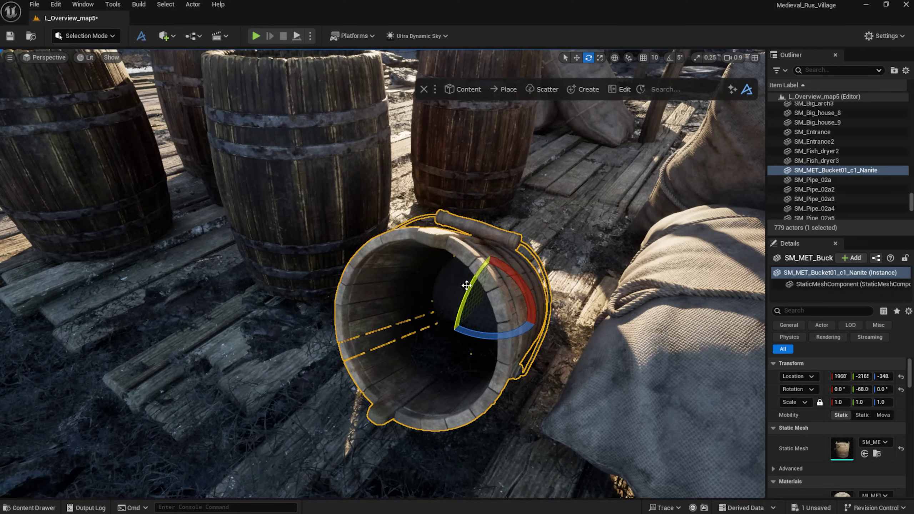
drag(459, 315, 449, 348)
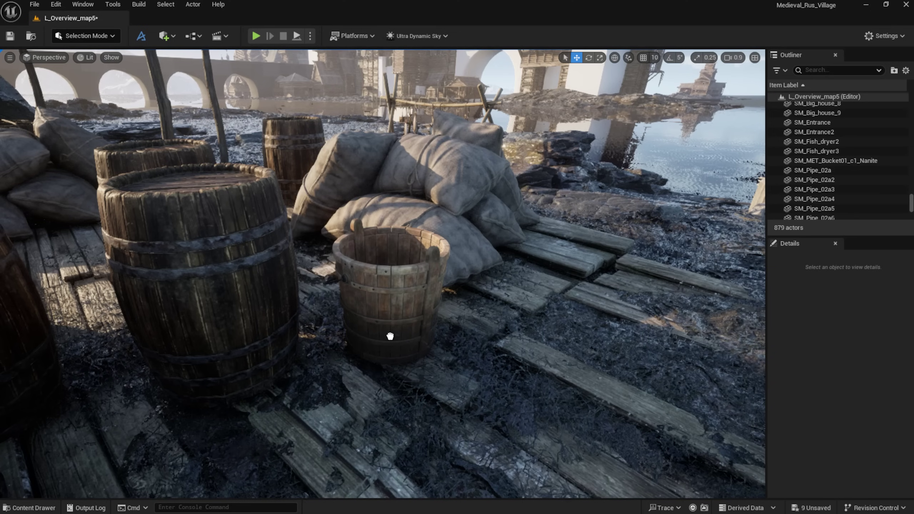
Step: Place a second wooden bucket in front of the sack pile and tip it onto its side beside the barrel
click(390, 336)
drag(407, 340, 375, 361)
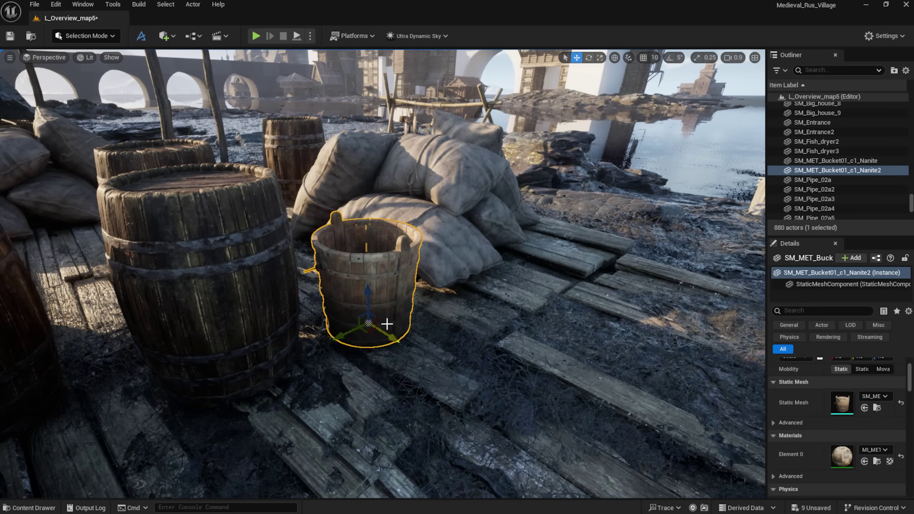
key(e)
key(w)
drag(369, 292, 367, 267)
key(e)
drag(405, 320, 353, 289)
key(w)
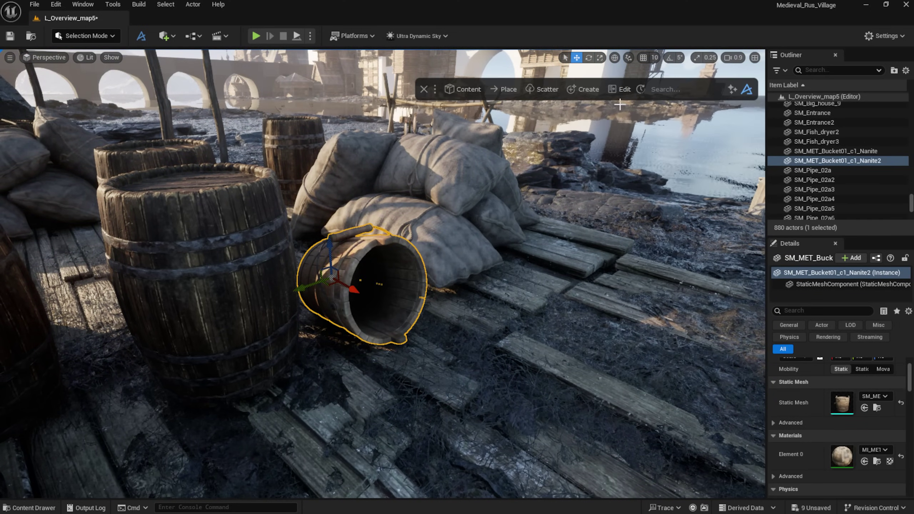
Step: Place four fruit and vegetable assets, including Red Apple and Potato, from the content library into the tipped bucket's mouth
drag(610, 79, 458, 82)
mouse_move(314, 99)
click(311, 120)
click(64, 203)
shift+click(226, 189)
drag(225, 188, 379, 300)
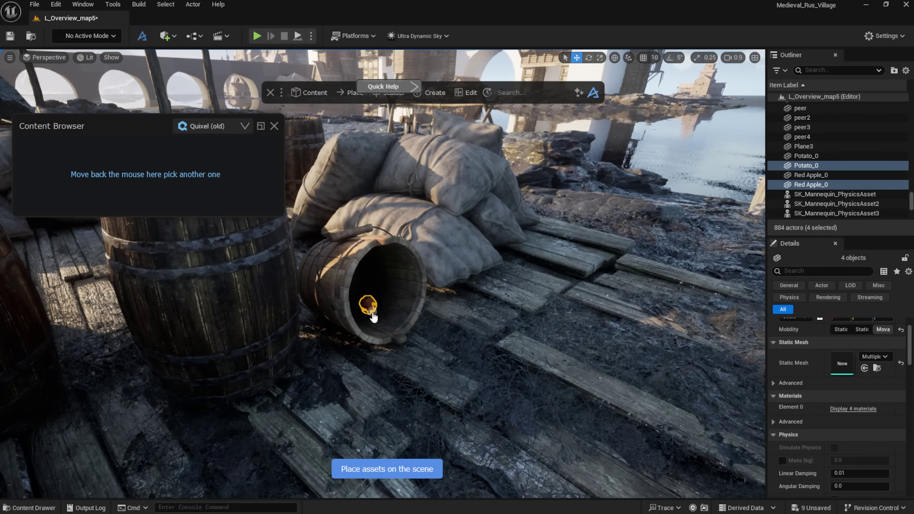
Step: Run Physics Drop on the placed apples and potatoes, duplicate them, and move the selected pieces deeper into the bucket
click(361, 93)
click(349, 154)
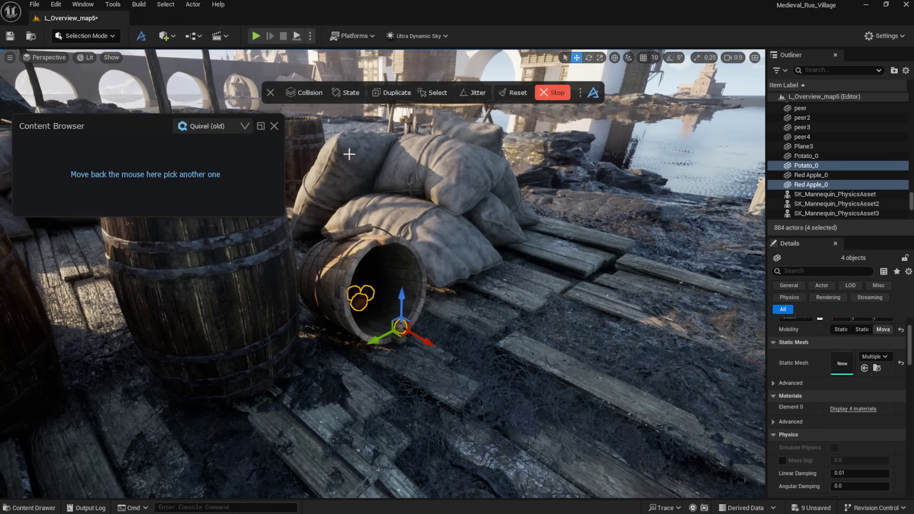
click(391, 91)
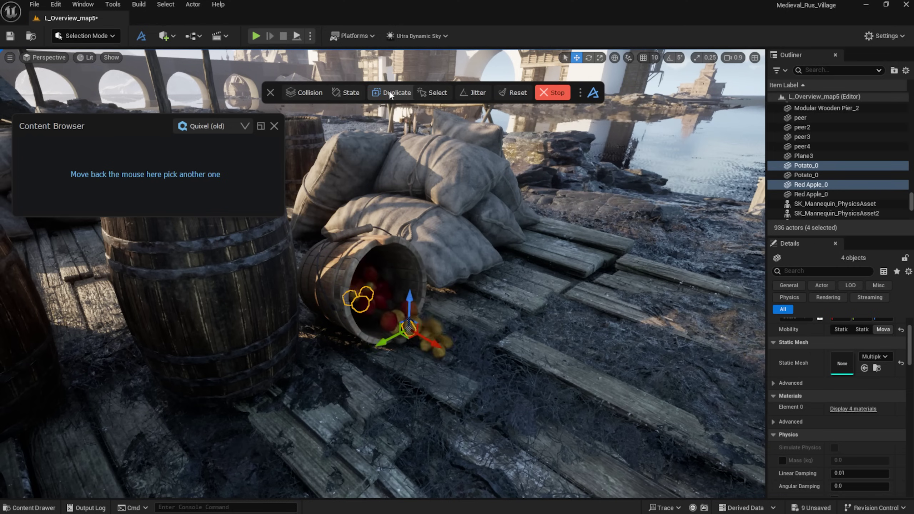
click(388, 91)
drag(427, 343, 418, 292)
key(f)
Step: Jitter the produce and add more duplicates spilling from the bucket, and stop the physics simulation
click(385, 92)
click(471, 92)
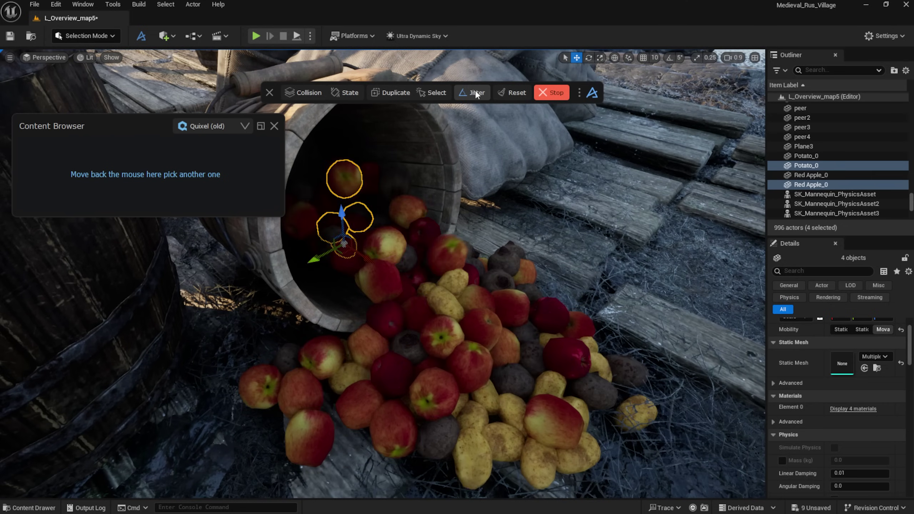
click(391, 93)
click(392, 93)
scroll(485, 348, down, 5)
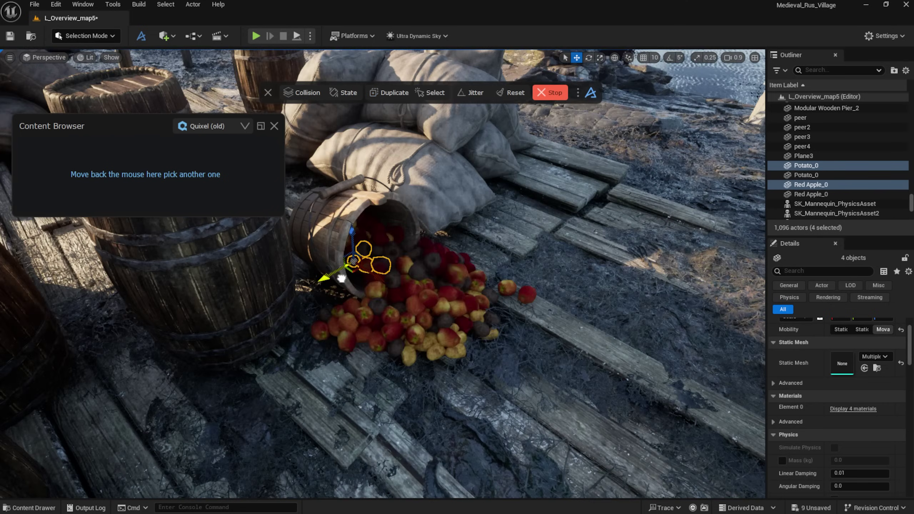
click(550, 93)
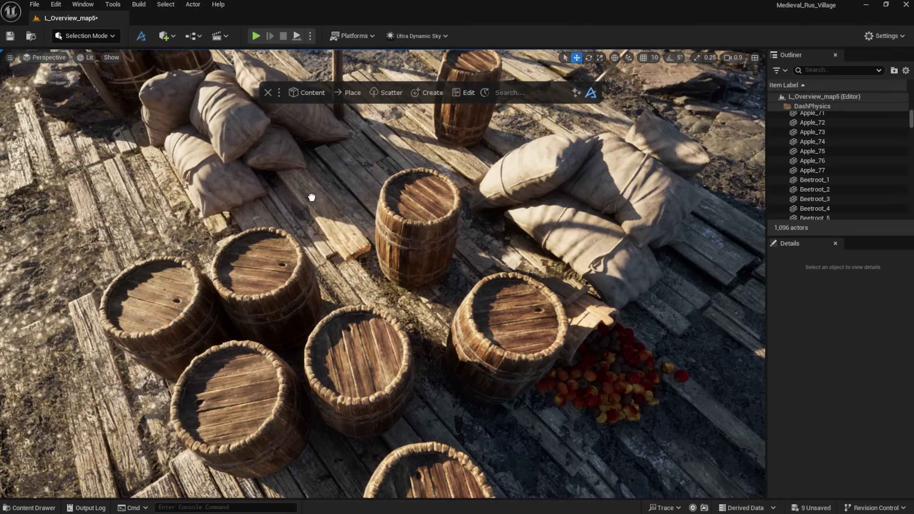
Step: Physics-paint the two WW2 plank assets around the barrels and sacks with a count of 1 and a 1.5 brush
click(346, 244)
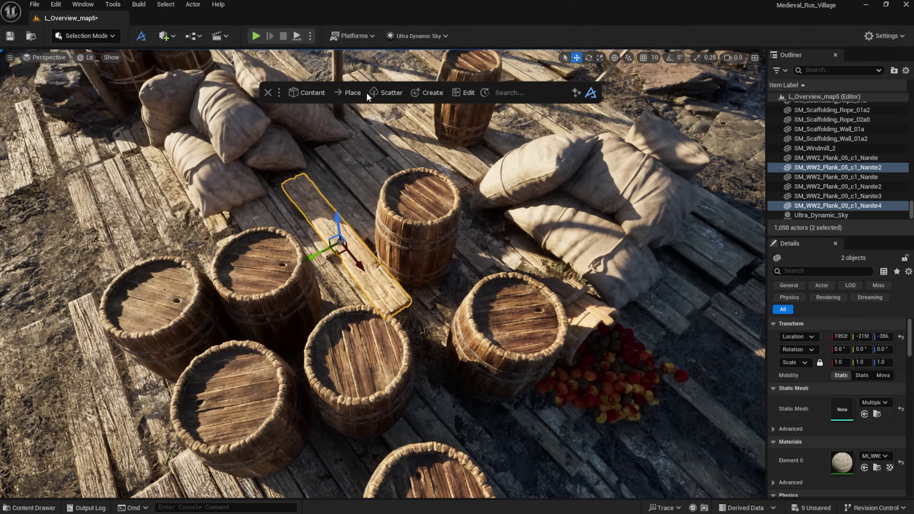
click(312, 93)
click(347, 94)
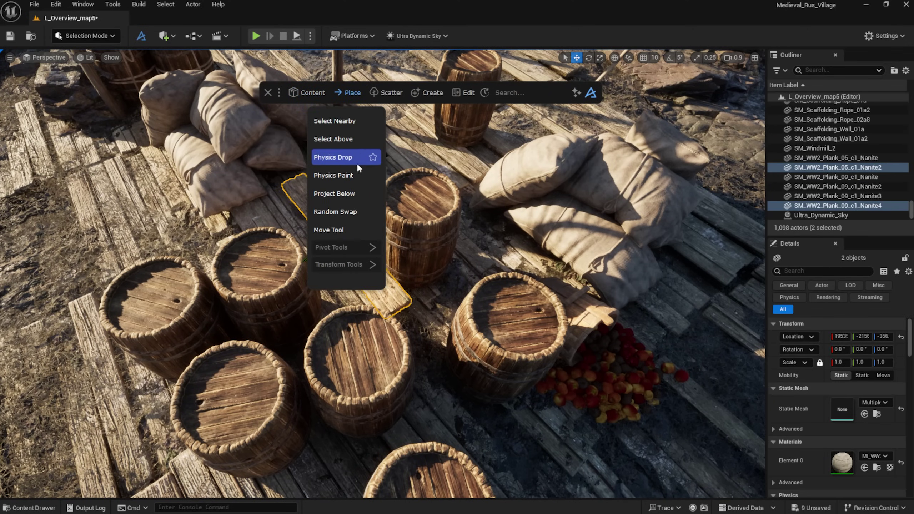
click(353, 157)
mouse_move(355, 173)
mouse_down()
mouse_move(238, 244)
mouse_move(391, 173)
mouse_up()
click(392, 176)
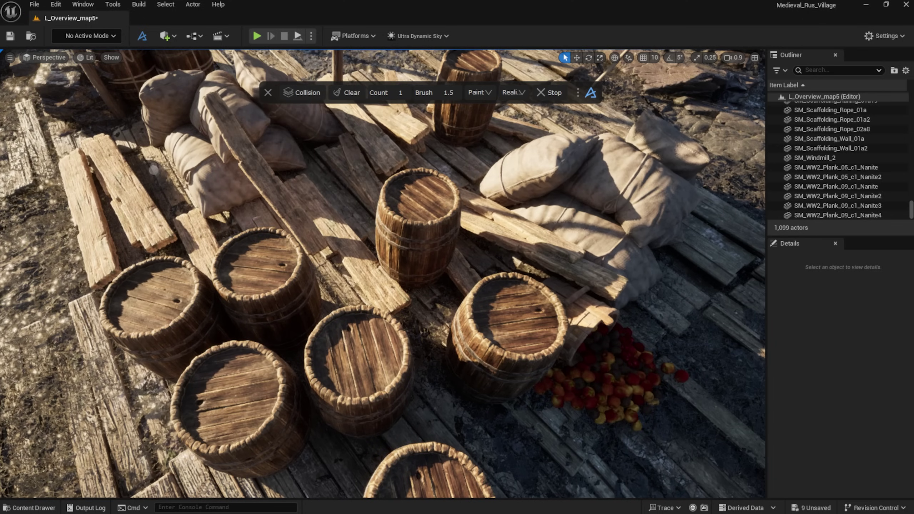
click(167, 173)
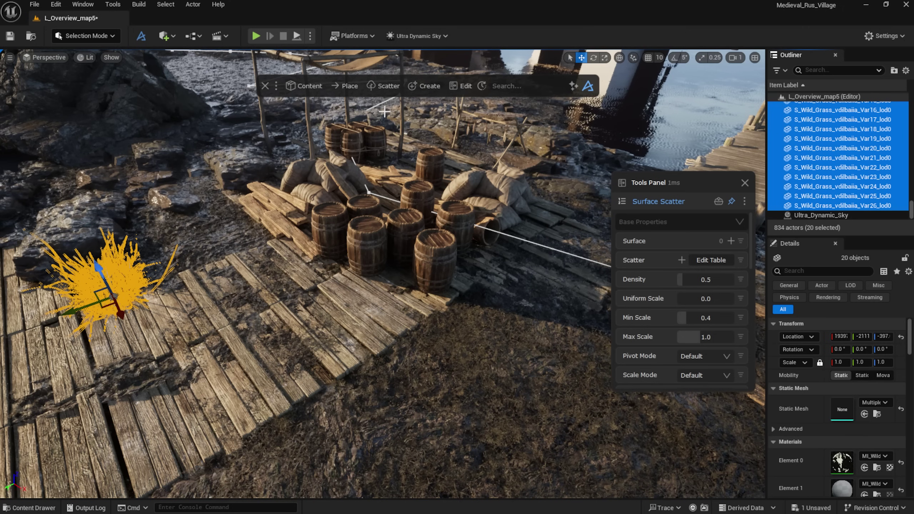
Step: Load the selected wild grass meshes into Surface Scatter and assign the large ground mesh as the scattering surface
click(682, 260)
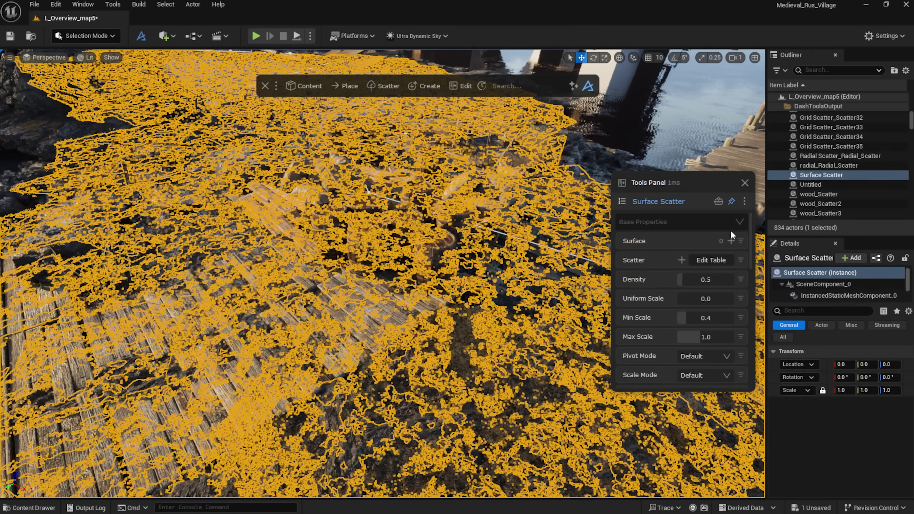
click(731, 242)
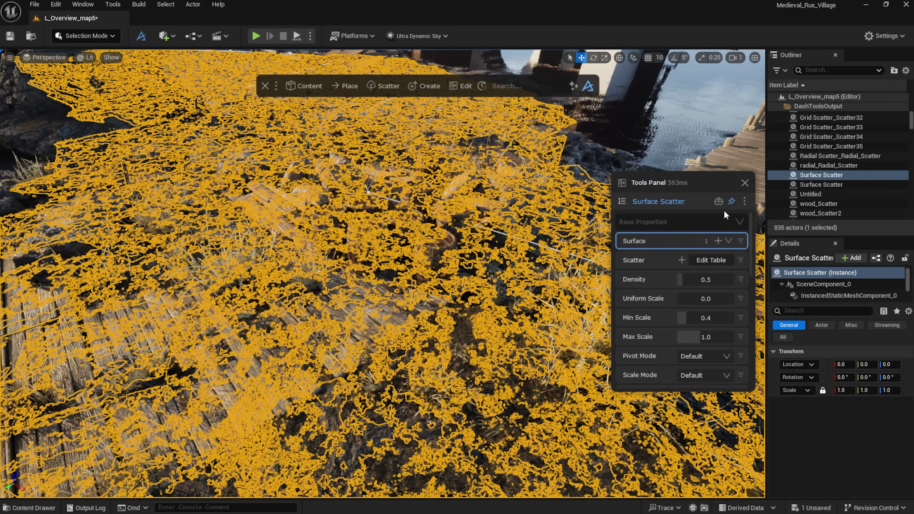
key(Escape)
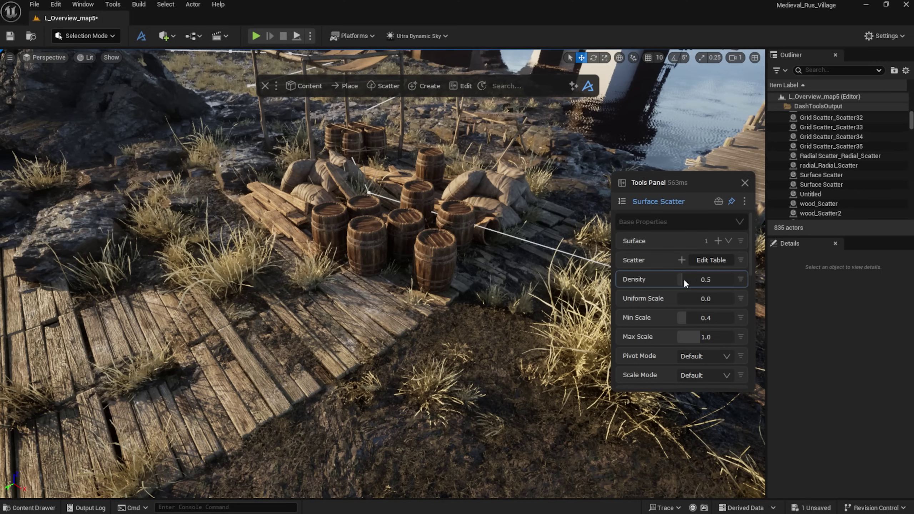
Step: Set the grass scatter's density to 1.13, minimum scale to 0.35 and maximum scale to 0.44
drag(684, 280, 691, 278)
drag(694, 335, 685, 318)
drag(689, 335, 687, 333)
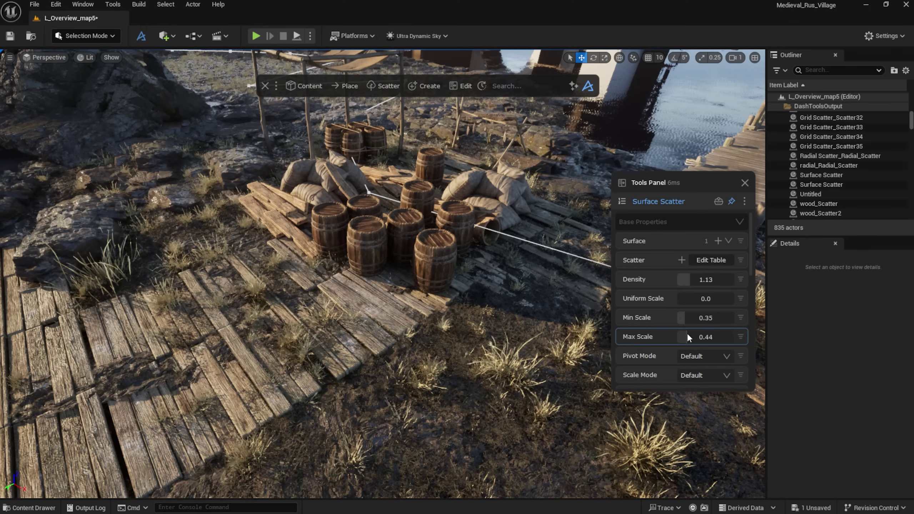
Step: Add the curve running through the barrel area as the object of the grass scatter's proximity mask
scroll(696, 293, down, 4)
click(673, 326)
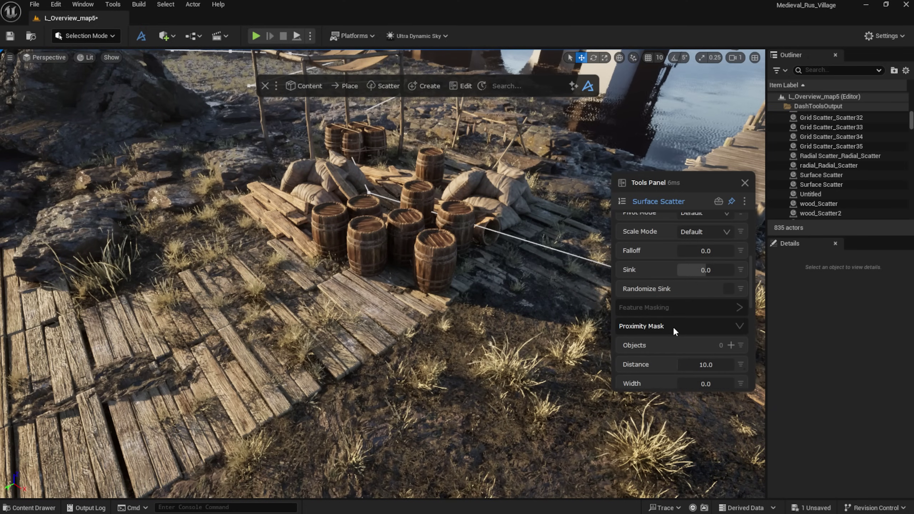
click(368, 194)
scroll(690, 313, down, 1)
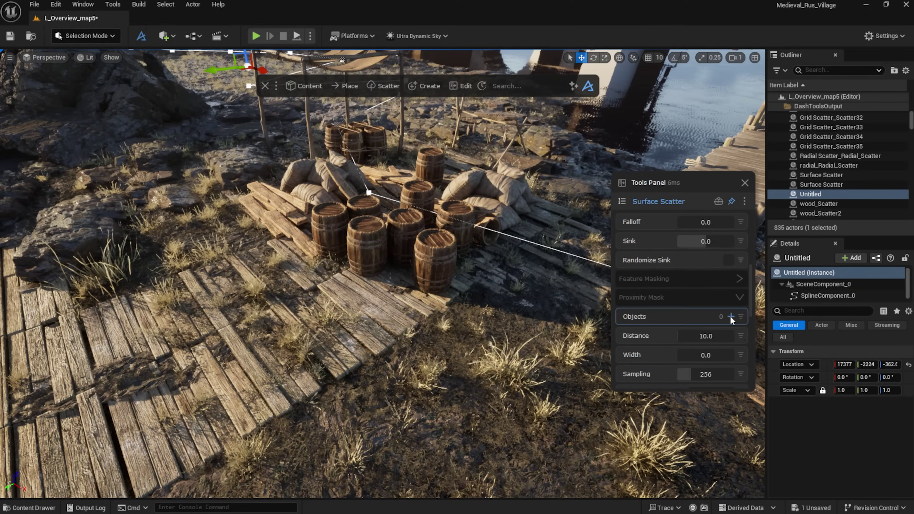
click(731, 316)
click(724, 394)
Step: Set the proximity mask distance to 1500 and raise the grass scatter's density to 1.92
click(706, 336)
text(1000)
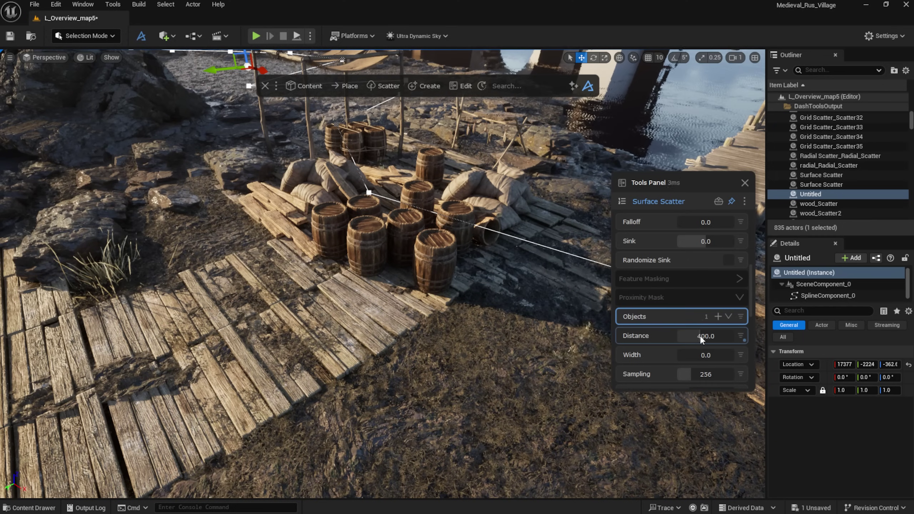
key(Return)
text(150)
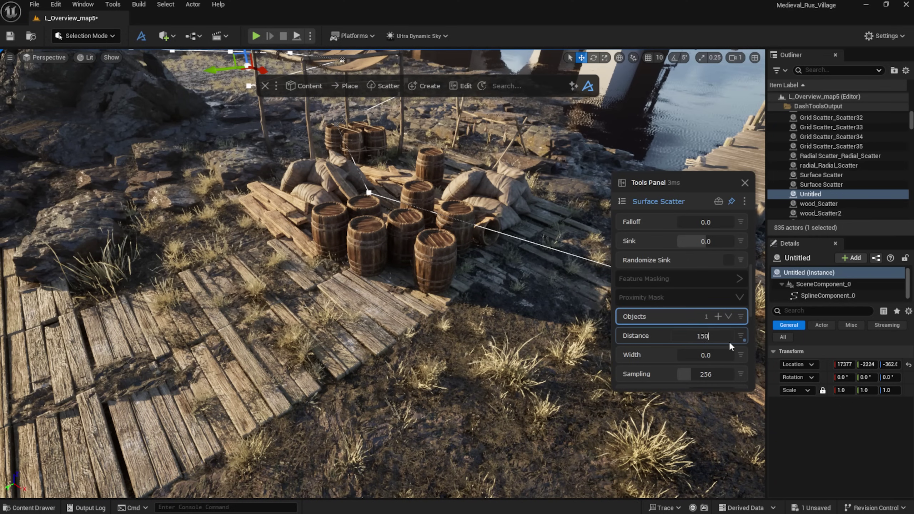
text(0)
key(Return)
scroll(698, 302, up, 5)
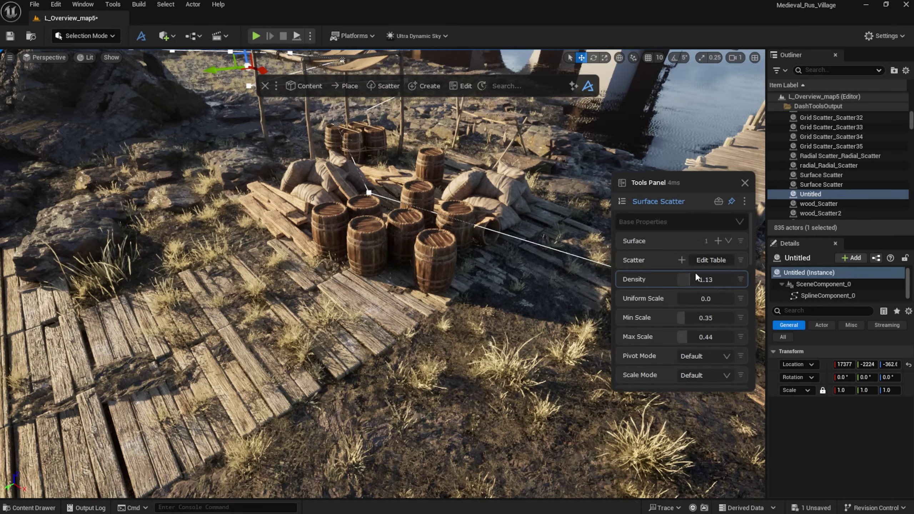
drag(696, 278, 700, 278)
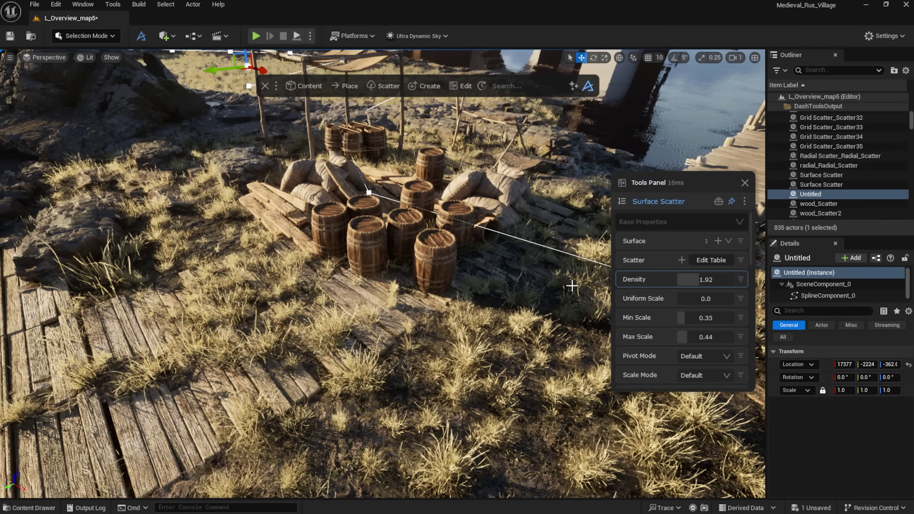
Step: Add the 16 baked plank platform pieces to the grass scatter's proximity table as an inverted entry with a distance of 30
click(410, 320)
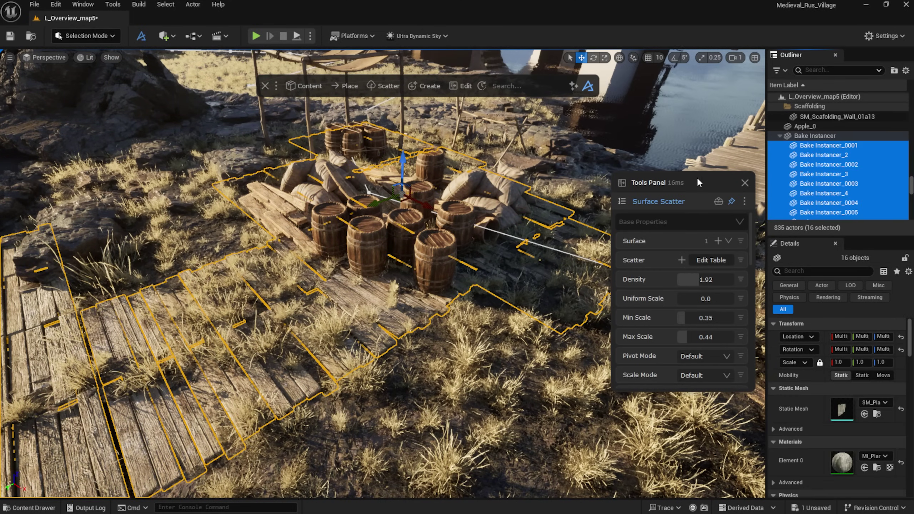
scroll(685, 280, down, 6)
scroll(686, 270, down, 3)
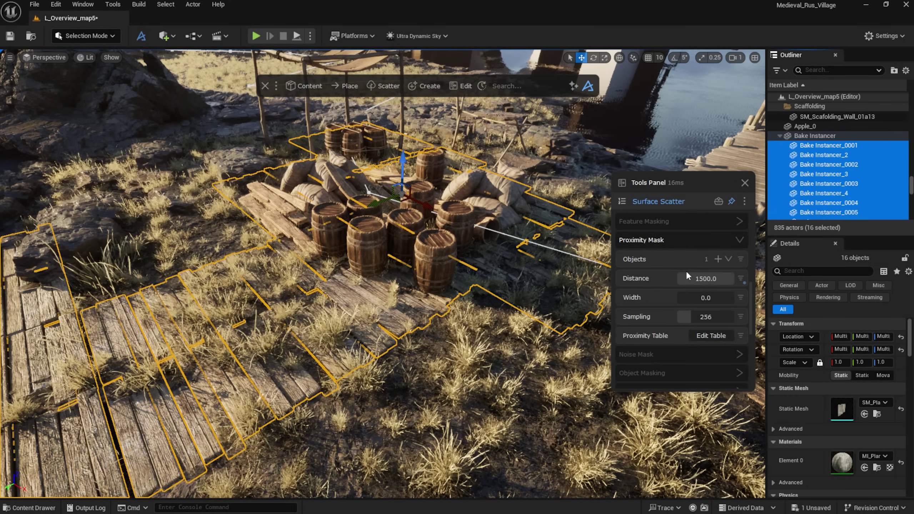
click(707, 336)
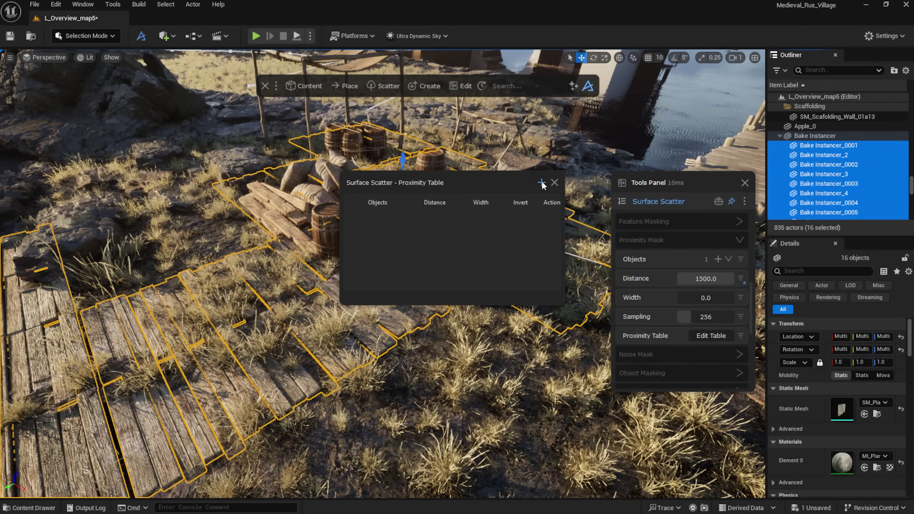
click(401, 215)
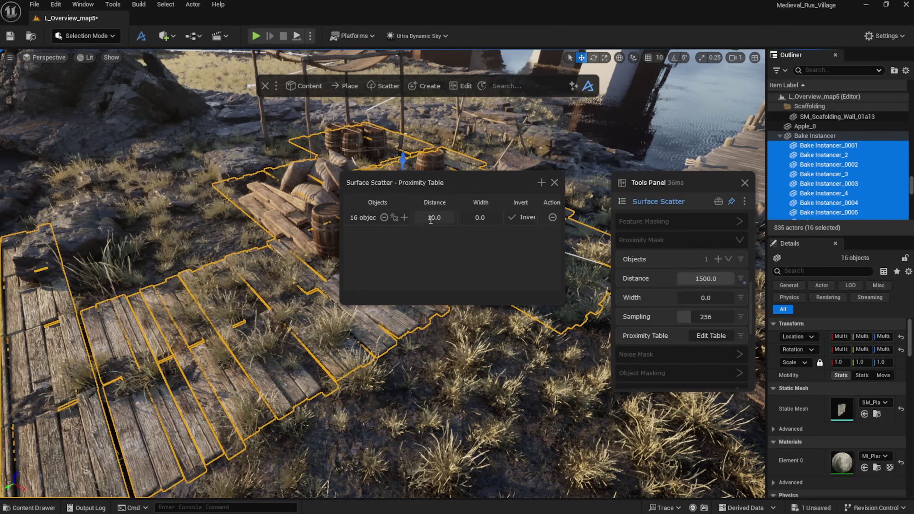
key(Return)
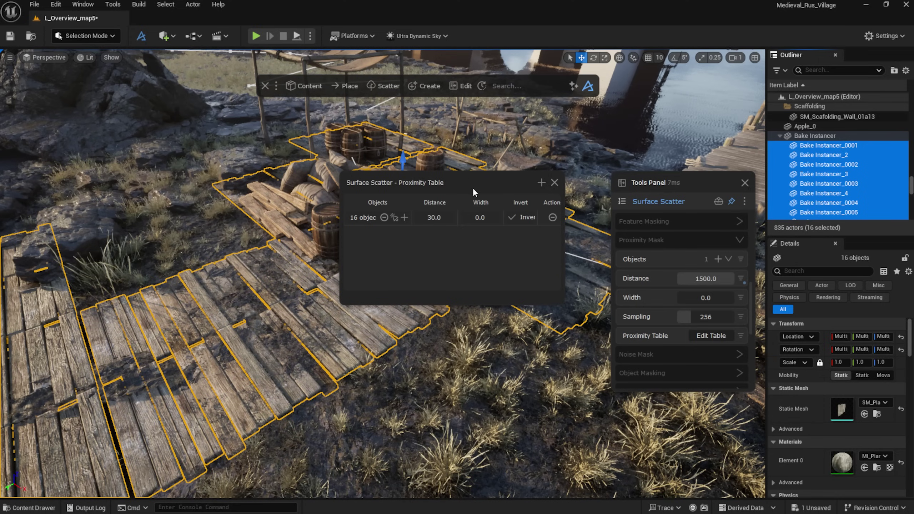
Step: Add the three coast rock blueprints surrounding the platform to the planks' proximity table entry
drag(473, 191, 454, 342)
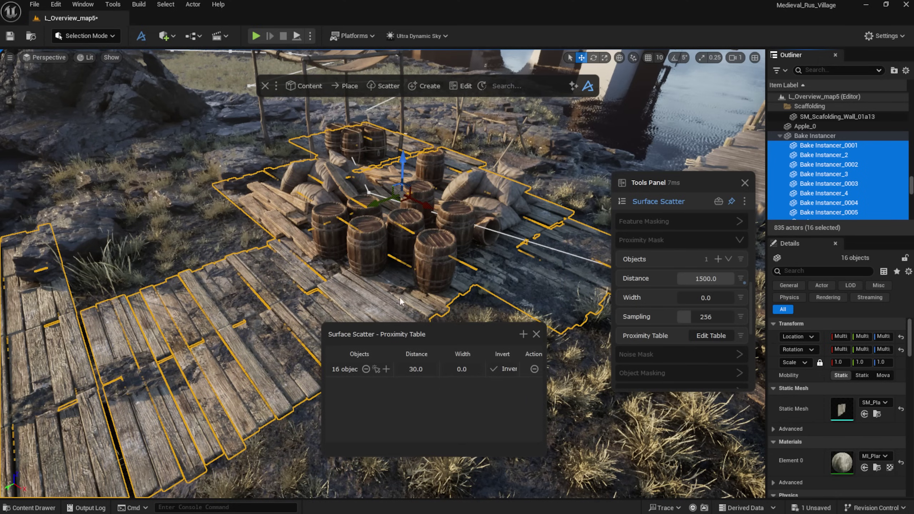
click(248, 159)
ctrl+click(557, 135)
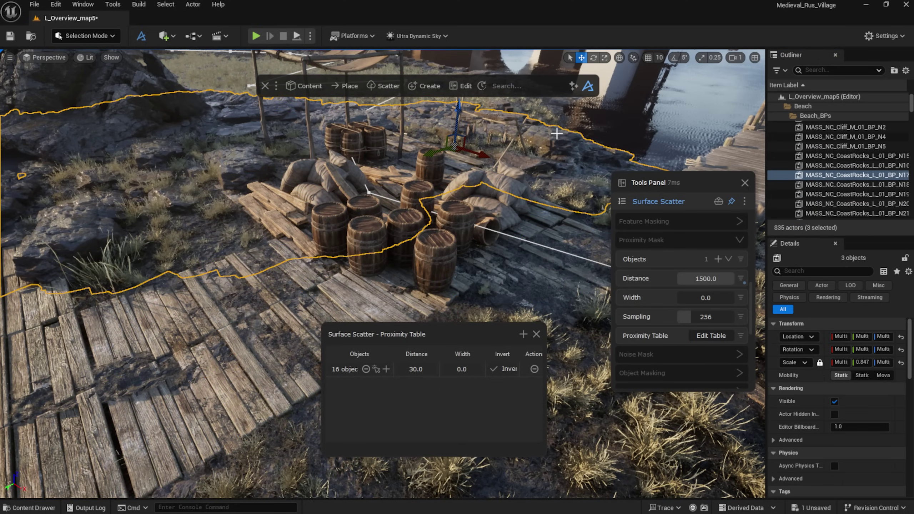
click(386, 370)
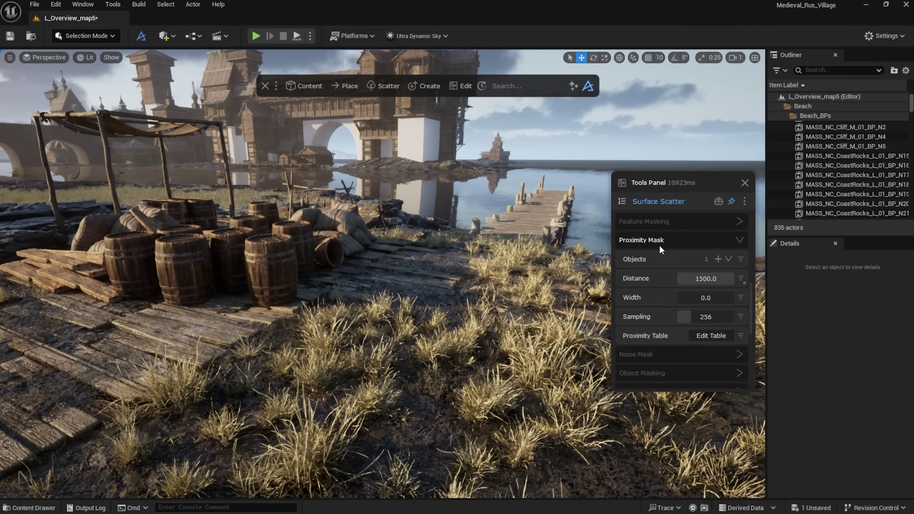
Step: Break up the grass distribution with the scatter's noise mask, setting Breakup to 0.47
click(651, 326)
scroll(666, 306, down, 2)
drag(682, 287, 704, 286)
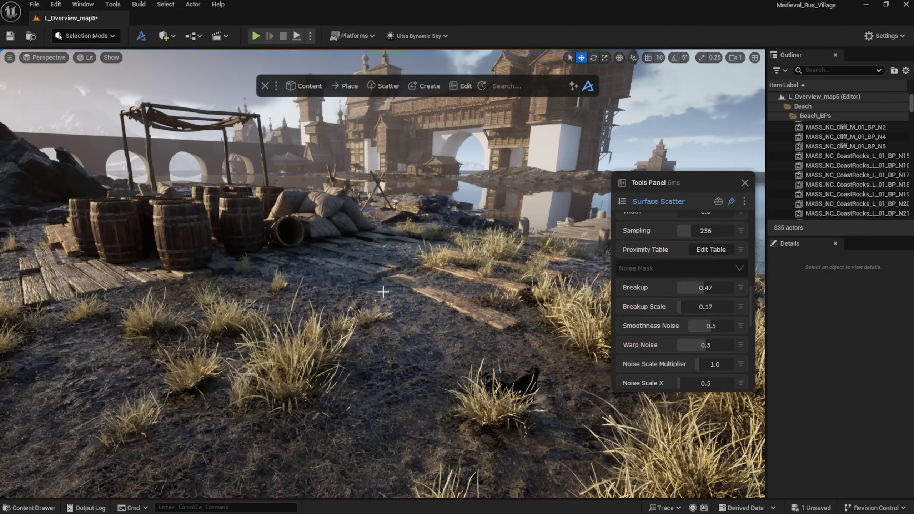
Step: Raise the Snow Amount in the BP_EasySnow actor's world material settings to cover the castle scene with snow
scroll(384, 292, up, 2)
middle_drag(377, 290, 281, 263)
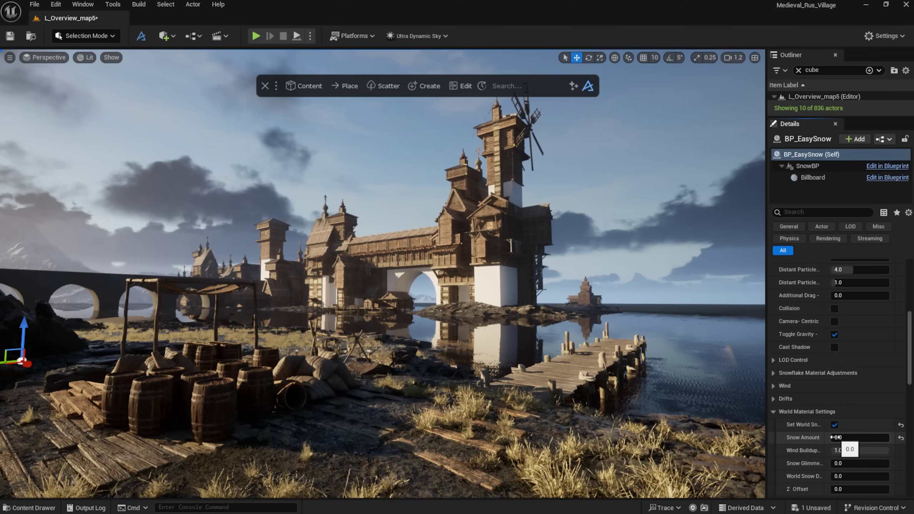
drag(836, 438, 858, 437)
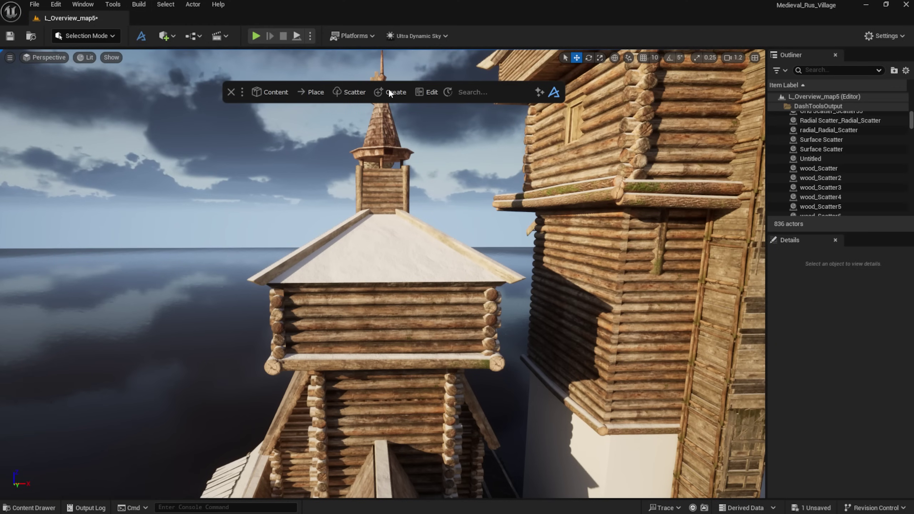
Step: Draw a curve along the lower eave of the small tower's snowy roof and select its corner endpoint
click(391, 93)
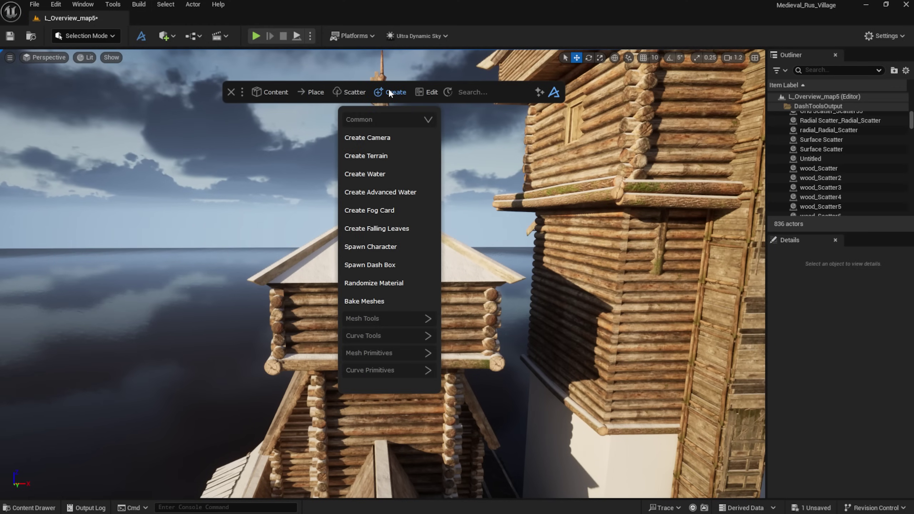
click(414, 337)
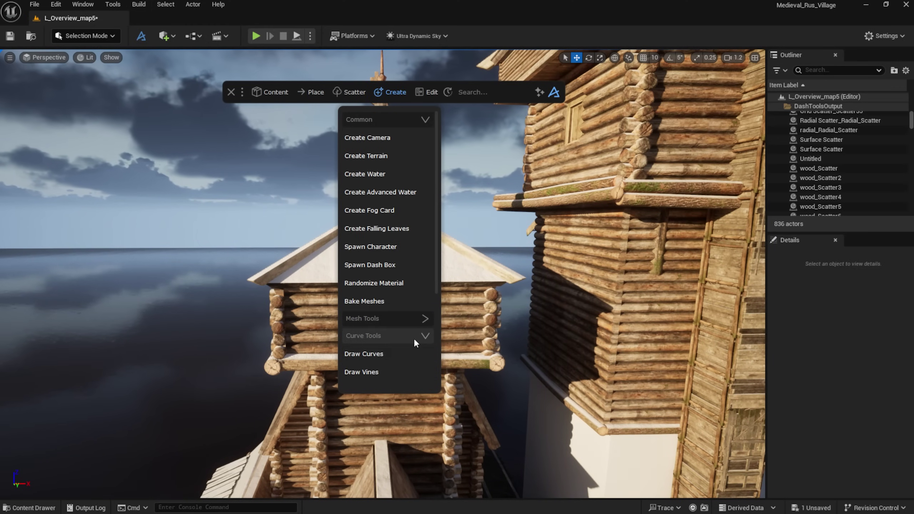
click(399, 355)
drag(498, 279, 516, 279)
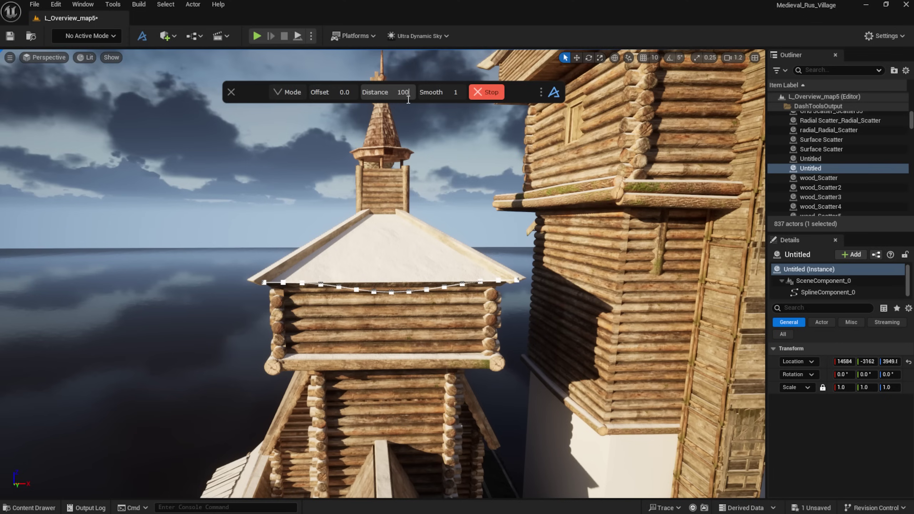
click(486, 92)
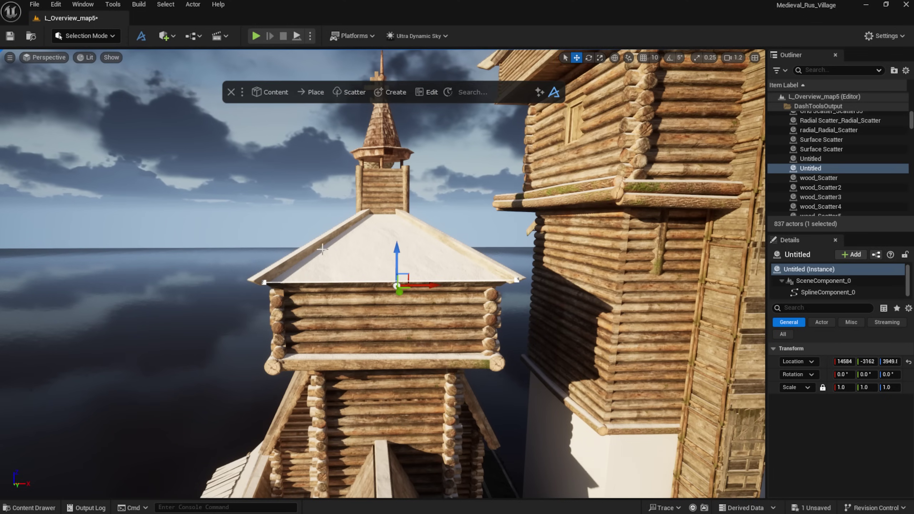
click(262, 282)
Step: Place the 25 icicle static meshes, SM_Icicle_01a through SM_Icicle_26a, from the content library beside the small tower
key(ctrl+space)
click(377, 375)
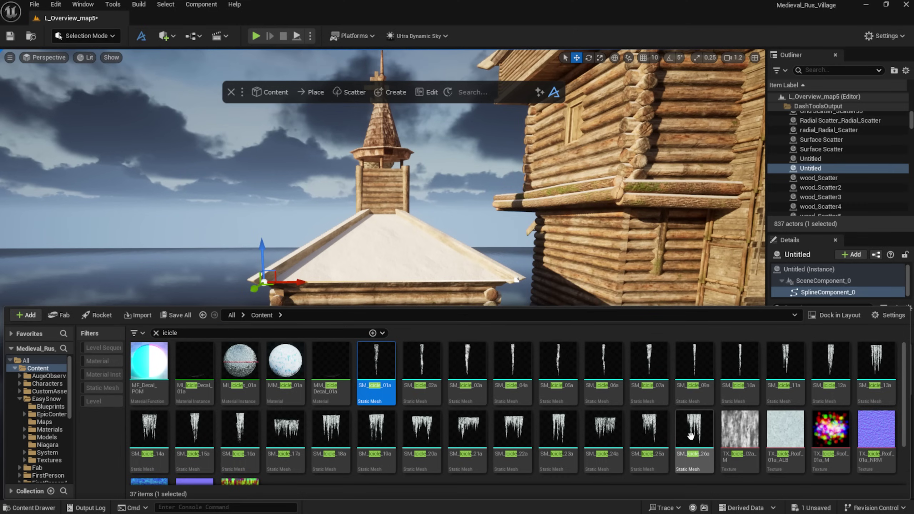
drag(684, 441, 159, 396)
Step: Create a Path Scatter of the selected icicles along the small tower's eave curve with a relative density of 0.75
click(346, 93)
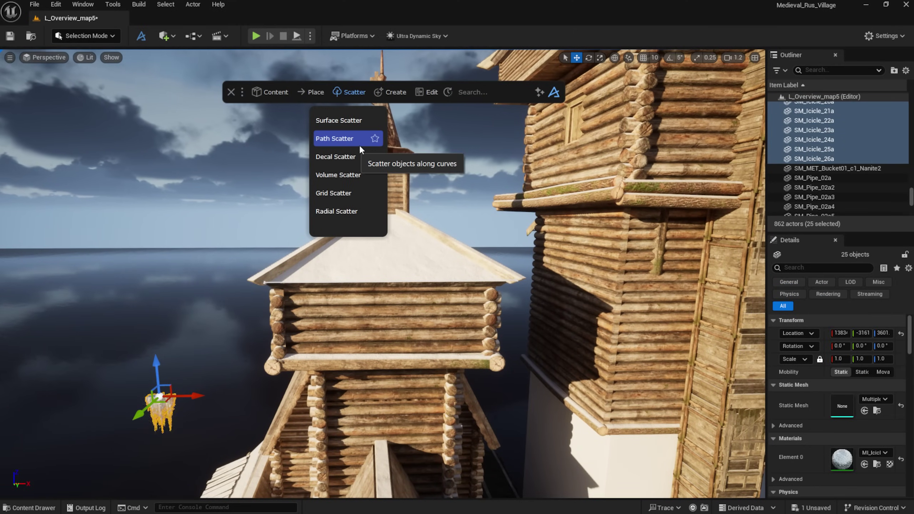
click(335, 138)
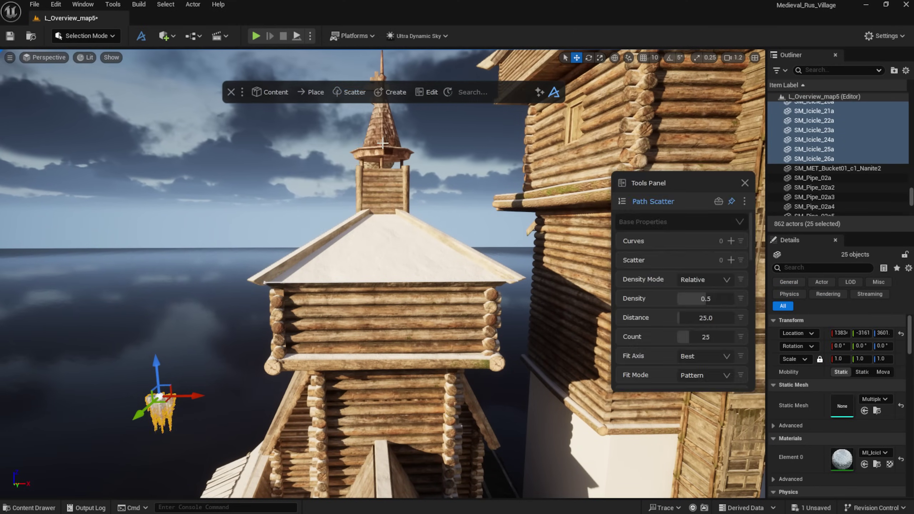
click(731, 260)
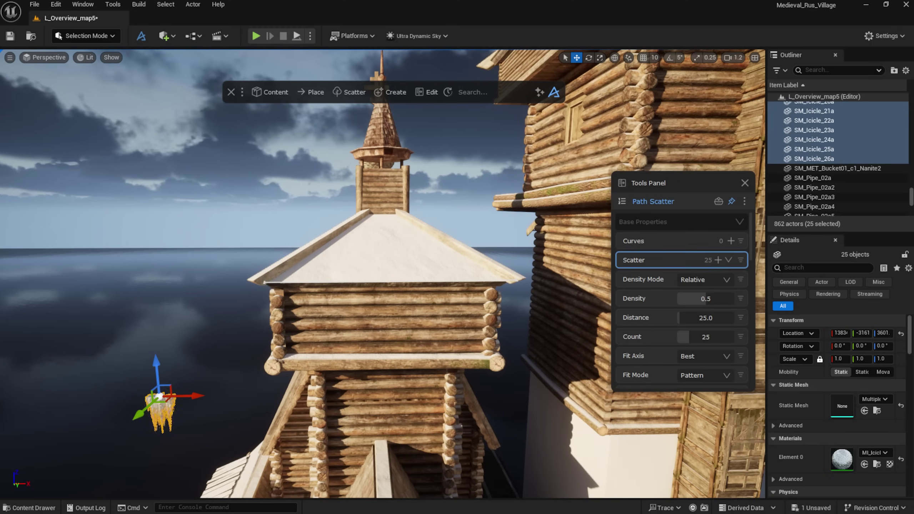
click(732, 241)
drag(706, 298, 716, 301)
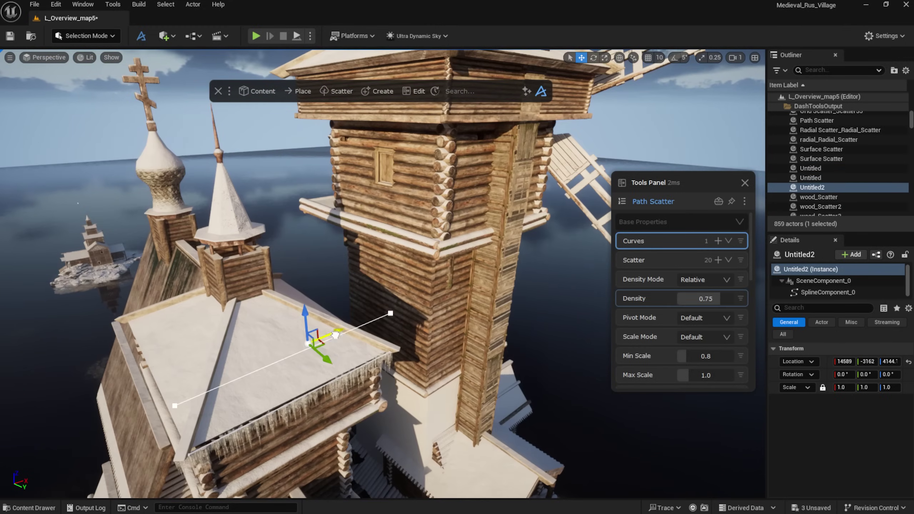
Step: Move the second curve to the windmill tower's roof edge, add it to the icicle Path Scatter, and extend it along the adjoining eave
drag(336, 335, 541, 248)
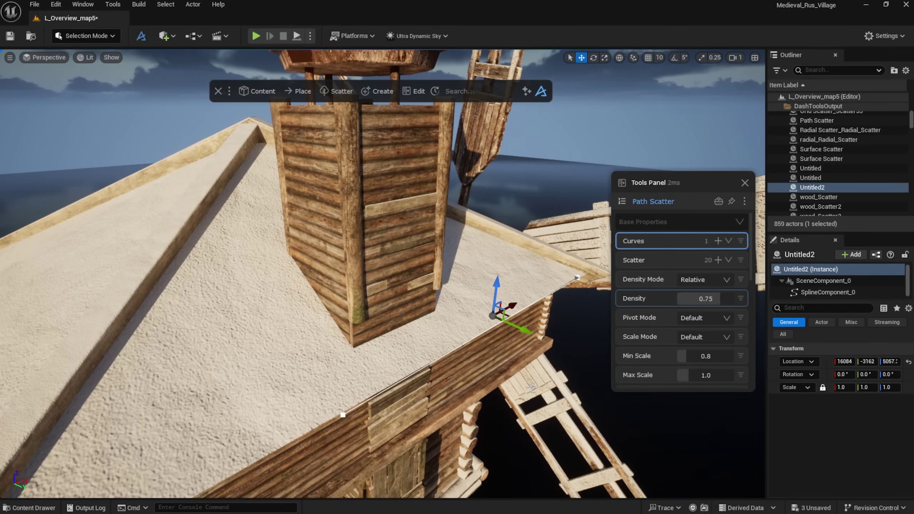
click(719, 240)
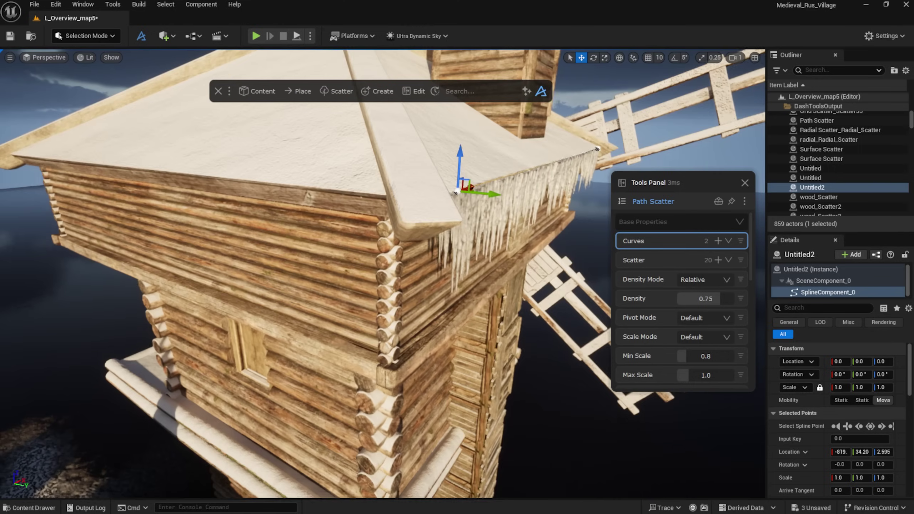
alt+drag(482, 194, 22, 150)
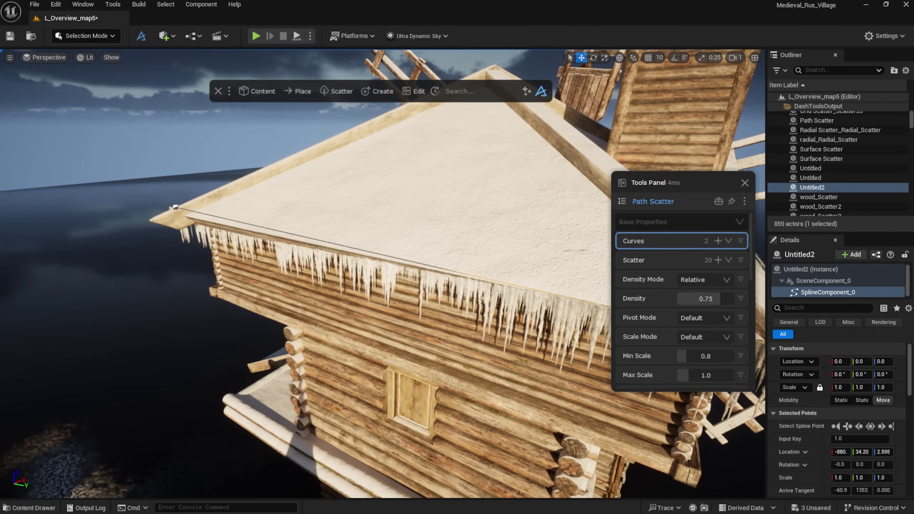
click(188, 216)
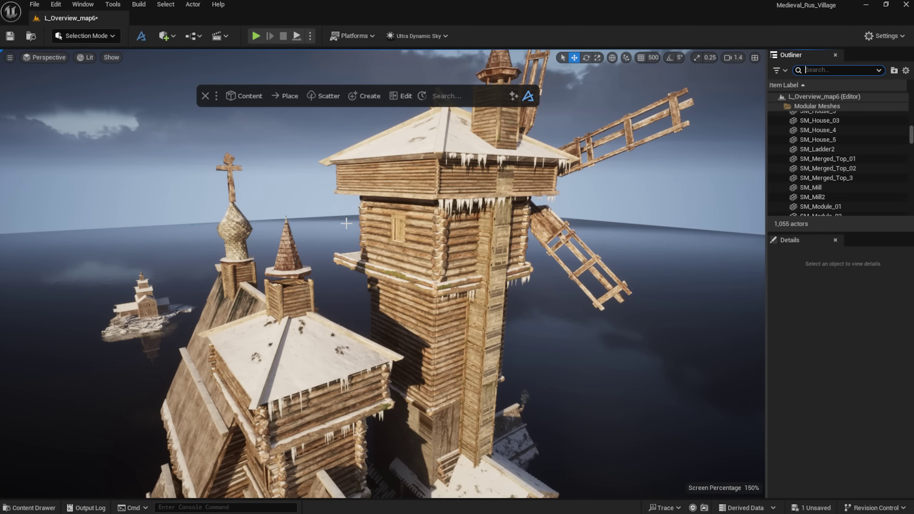
Step: Create a mesh primitive cube at the windmill tower's eave and duplicate it toward the small tower's eave
click(452, 95)
text(box)
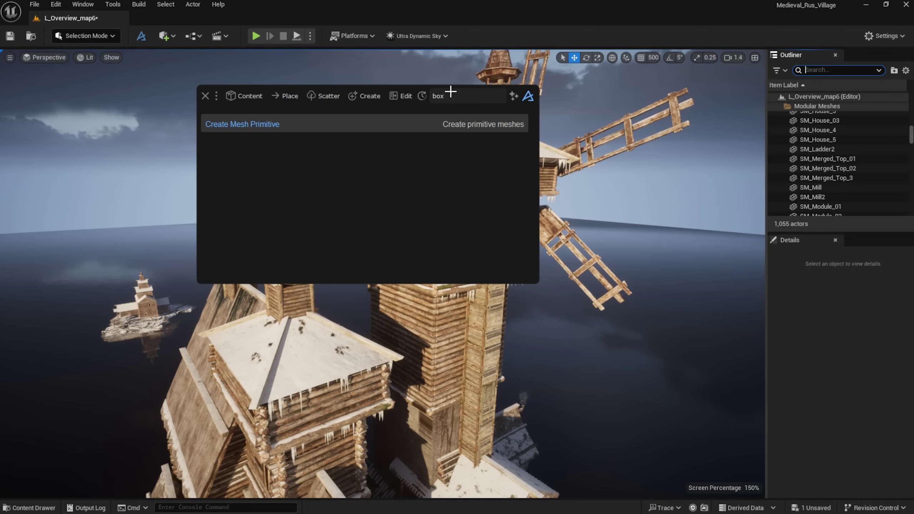
click(419, 125)
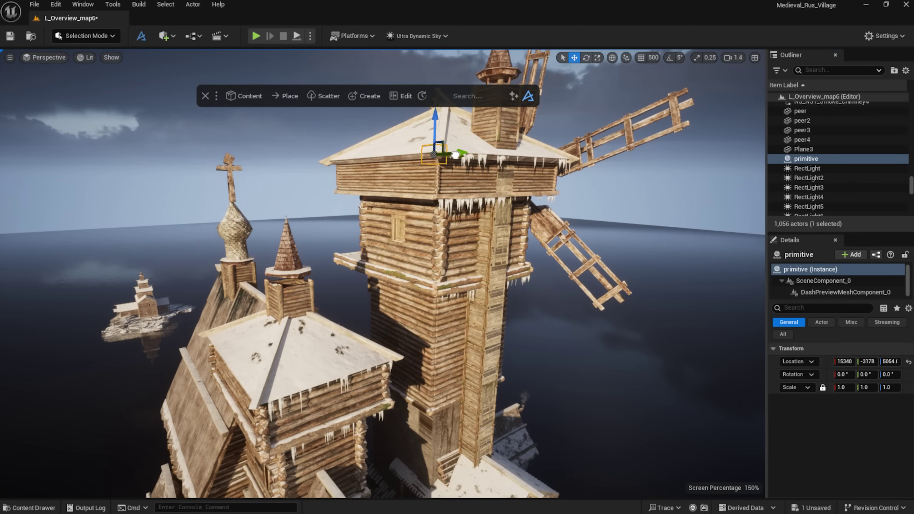
alt+drag(483, 123, 493, 339)
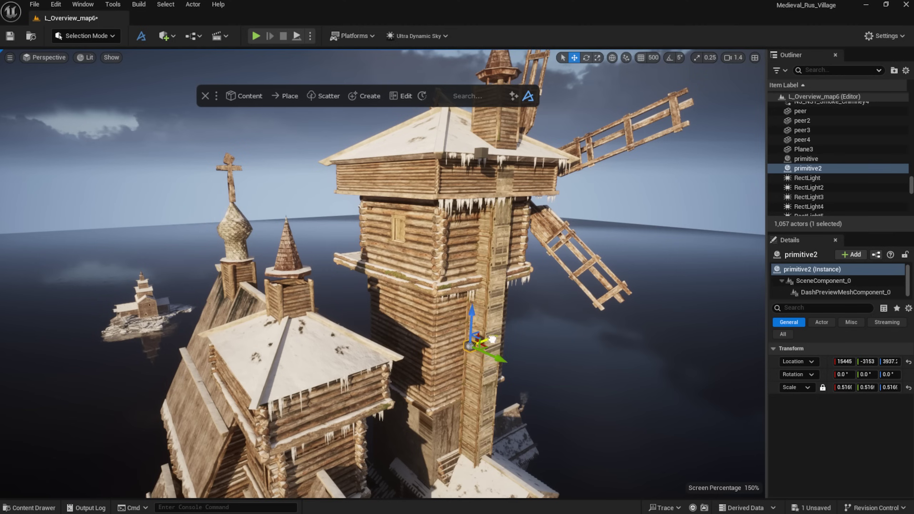
Step: Start the Cable Tool and assign both cubes as the objects the cables connect
click(449, 95)
text(cable)
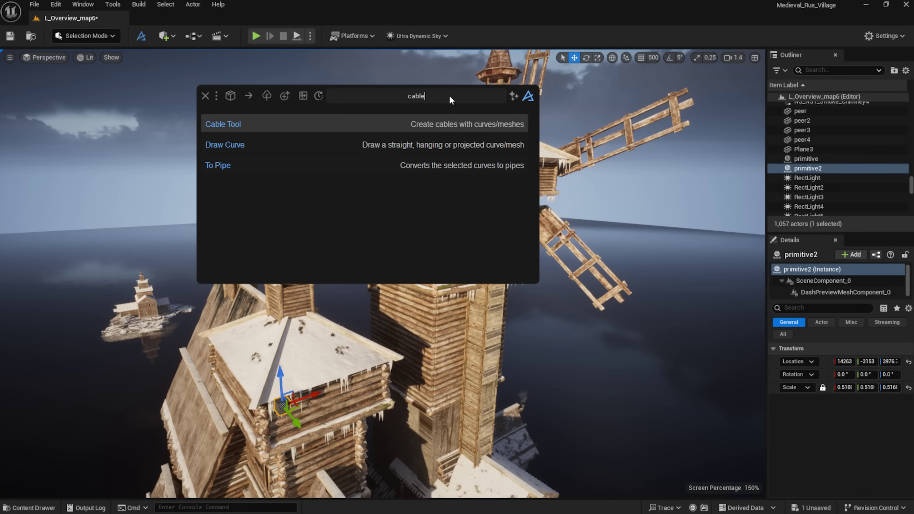
click(435, 123)
ctrl+click(482, 154)
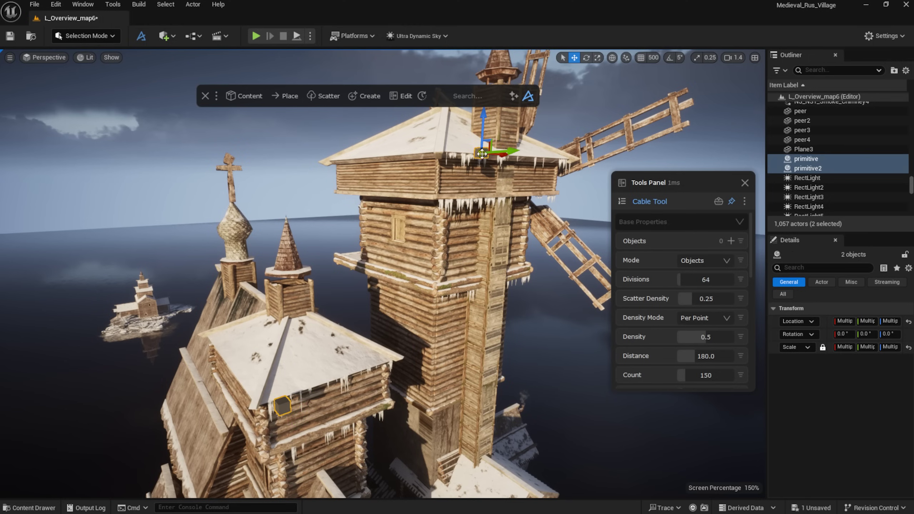
click(731, 241)
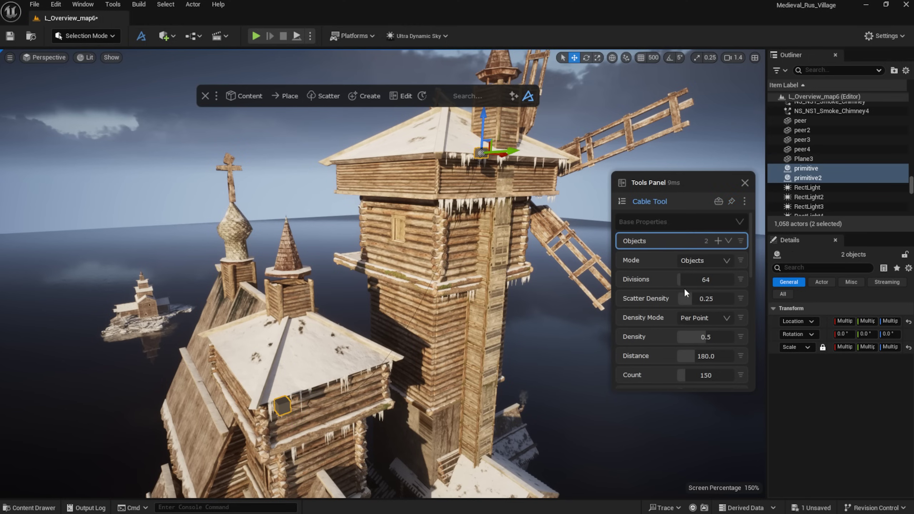
Step: Set the cables to a radius of 2.67, 9 duplicates and a maximum gravity of 1.04, keeping density at 0.5
scroll(707, 346, down, 2)
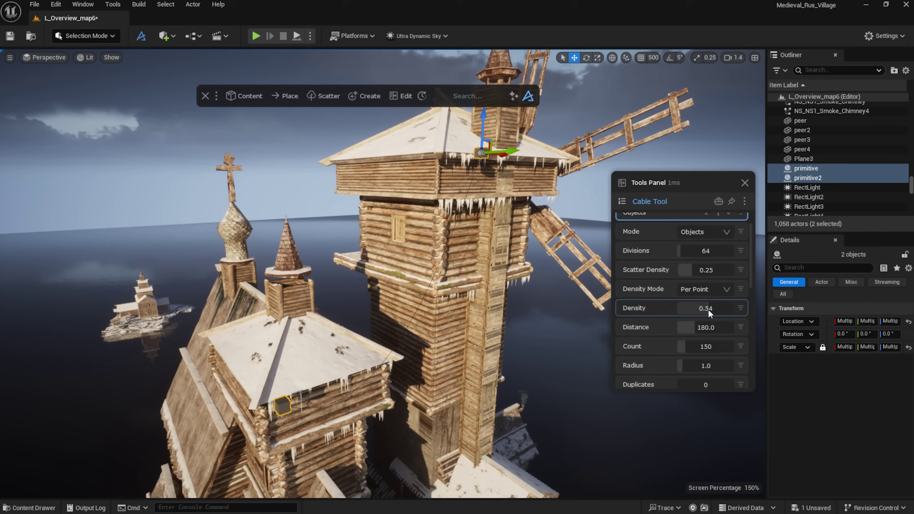
right_click(703, 309)
click(708, 331)
scroll(699, 329, down, 2)
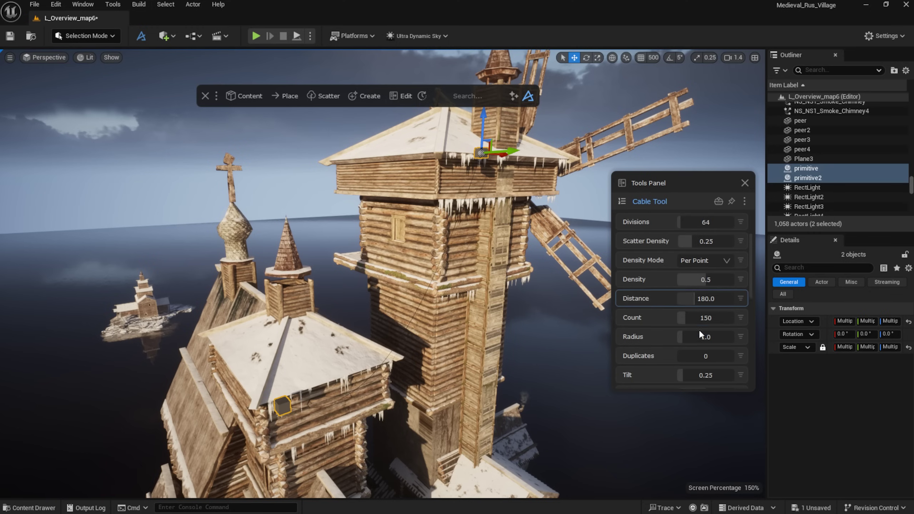
scroll(699, 324, down, 1)
drag(686, 310, 701, 340)
scroll(683, 328, down, 3)
Step: Duplicate the small tower's cube out over the water, add the copy to the cable objects, and raise it and the small tower's cube
click(283, 406)
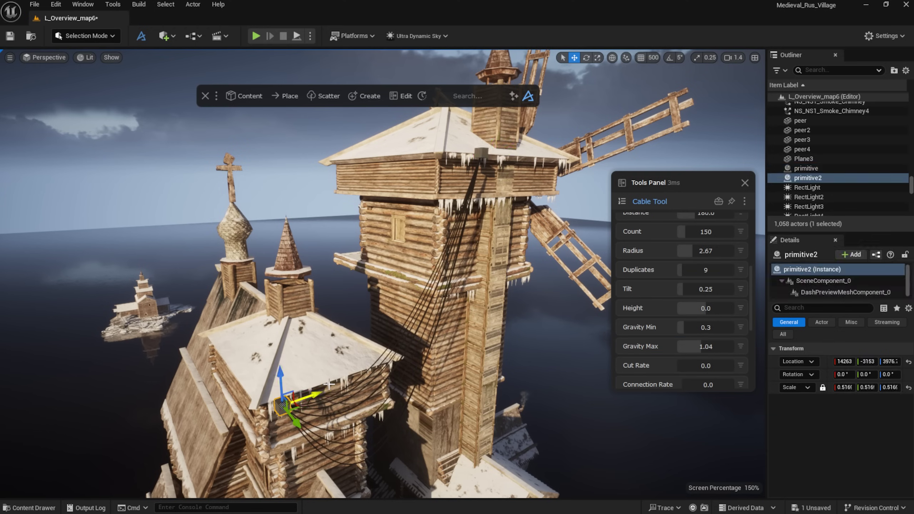
right_drag(282, 406, 247, 425)
alt+drag(449, 325, 282, 344)
scroll(715, 242, up, 4)
click(717, 241)
drag(240, 312, 217, 189)
click(418, 329)
drag(423, 344, 414, 328)
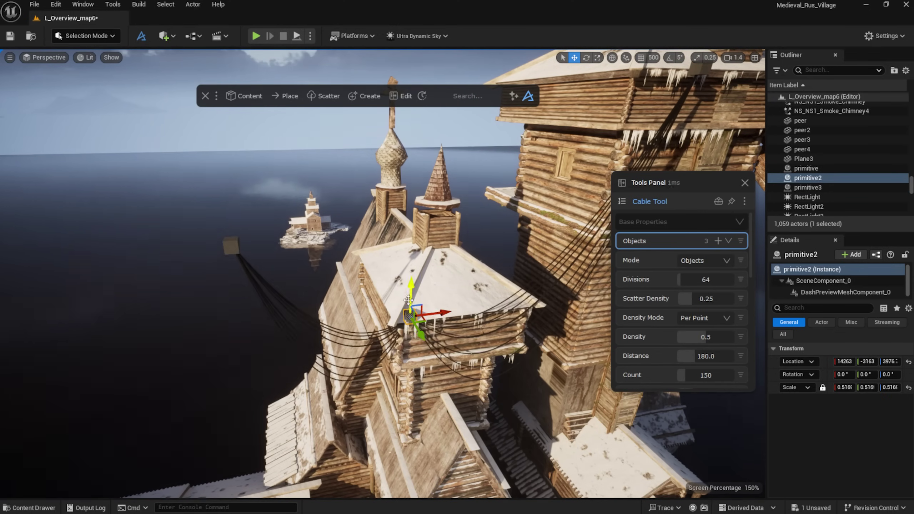
Step: Nudge the cable anchor cube at the windmill tower's eave and fine-tune the cable settings
key(Escape)
right_drag(317, 294, 384, 254)
click(406, 185)
mouse_move(431, 188)
mouse_down()
mouse_move(387, 188)
mouse_move(431, 188)
mouse_move(415, 190)
mouse_up()
key(Escape)
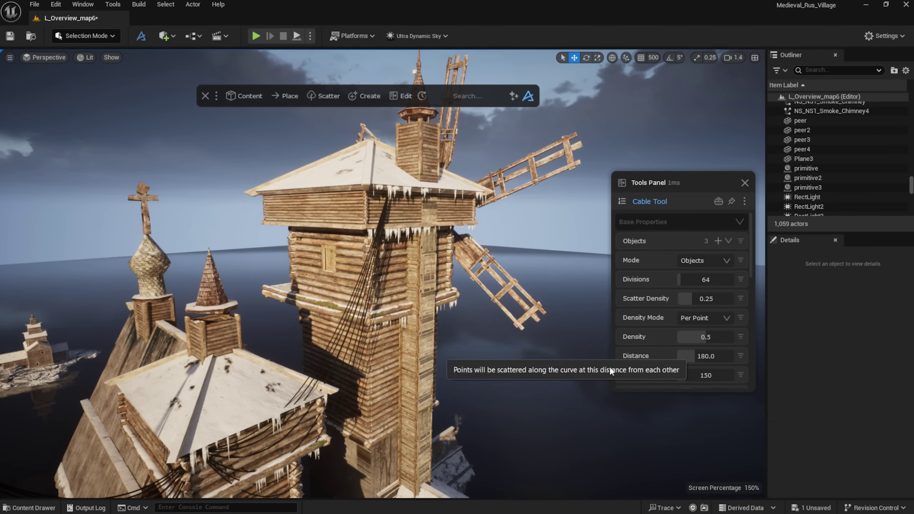
key(w)
right_drag(451, 333, 494, 304)
scroll(697, 299, down, 4)
drag(709, 273, 705, 272)
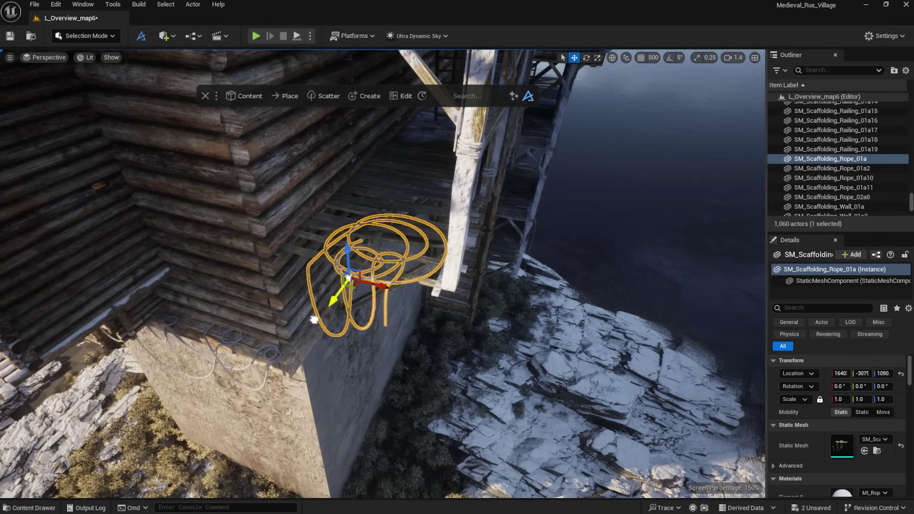
key(Escape)
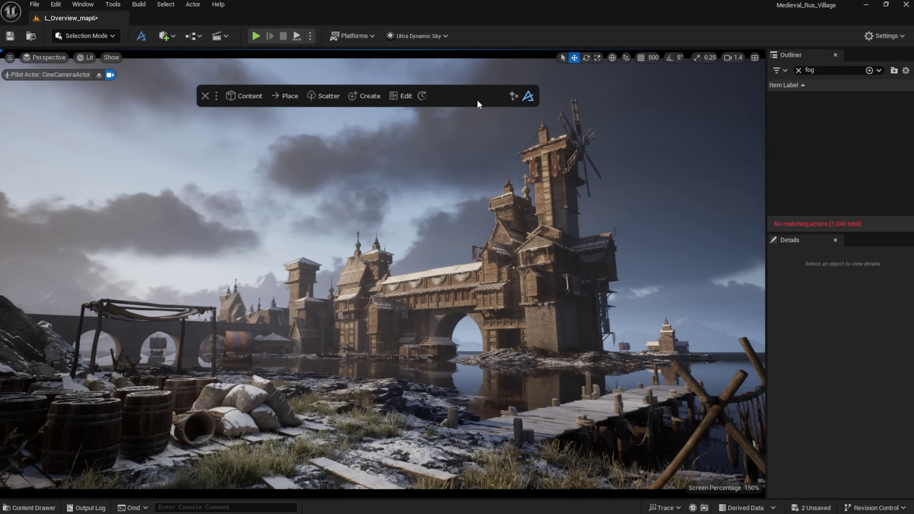
Step: Add a Dash fog card over the water, enlarge it, place it before the distant bridge and rotate it about -61.4 degrees
click(477, 99)
click(285, 143)
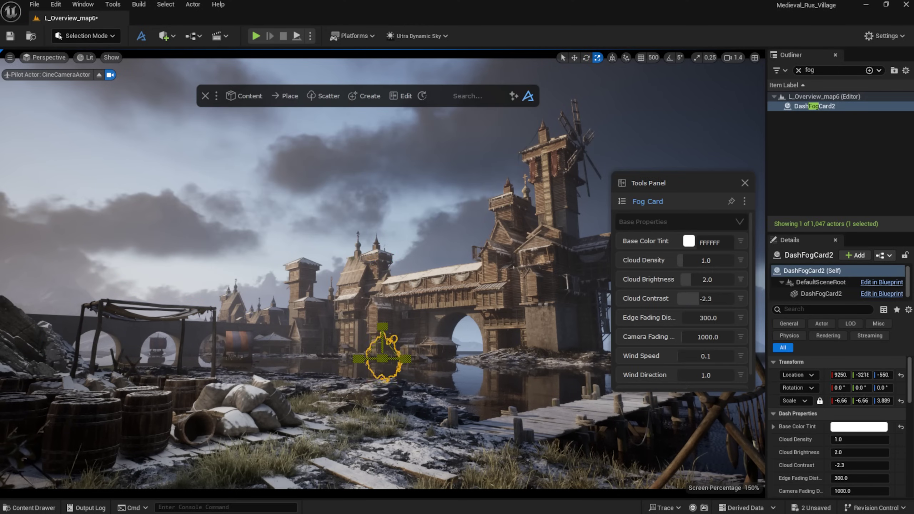
mouse_move(391, 356)
mouse_down()
mouse_move(482, 358)
mouse_move(314, 370)
mouse_move(382, 367)
mouse_up()
key(e)
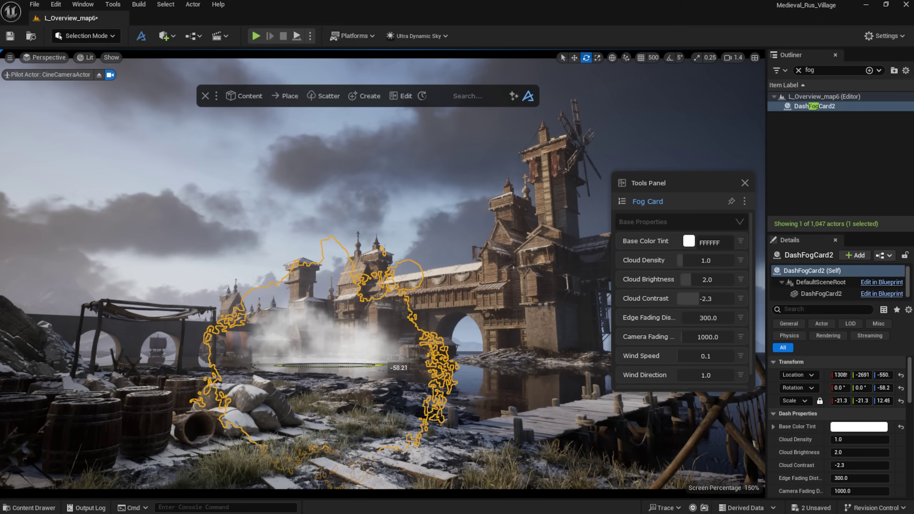
Step: Set the fog card's cloud brightness to 1.22 and its edge fading distance to about 10759
drag(683, 281, 689, 280)
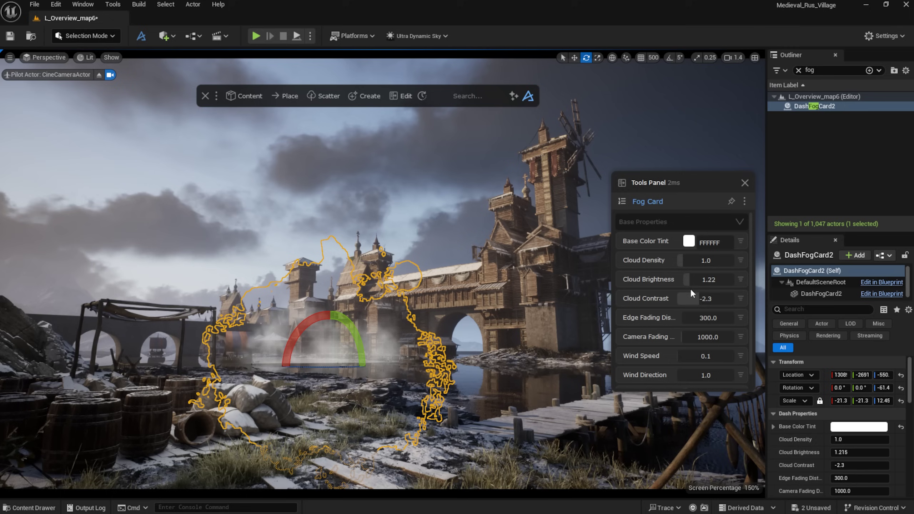
drag(692, 318, 705, 318)
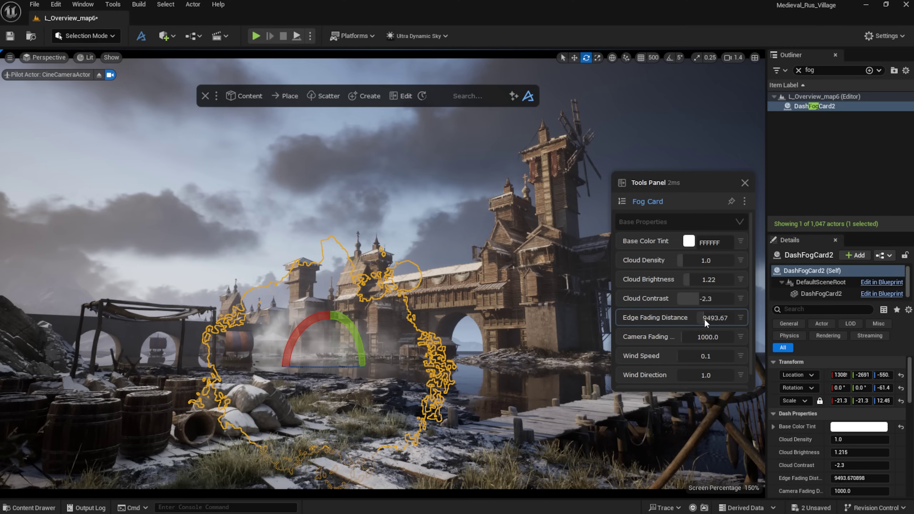
scroll(705, 324, down, 1)
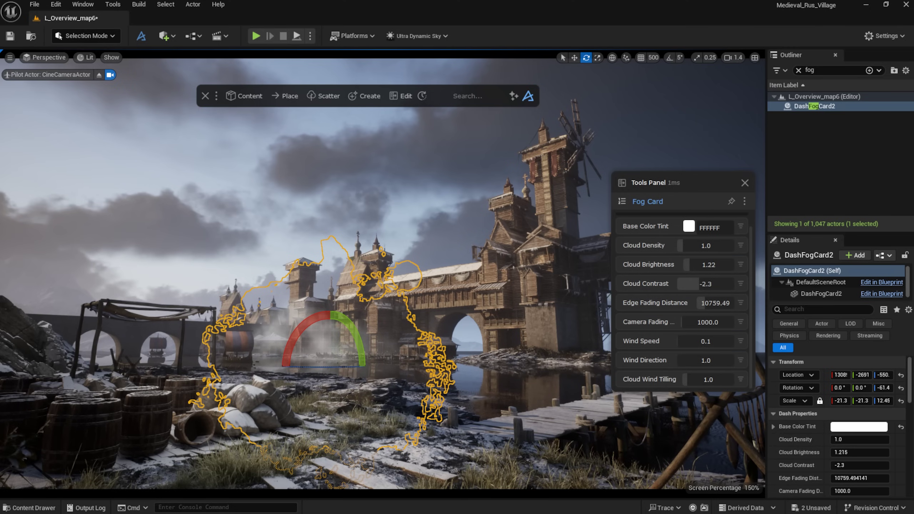
Step: Move the fog card to the stone bridge's arches and duplicate it to the castle base and the distant island
key(w)
drag(265, 346, 38, 345)
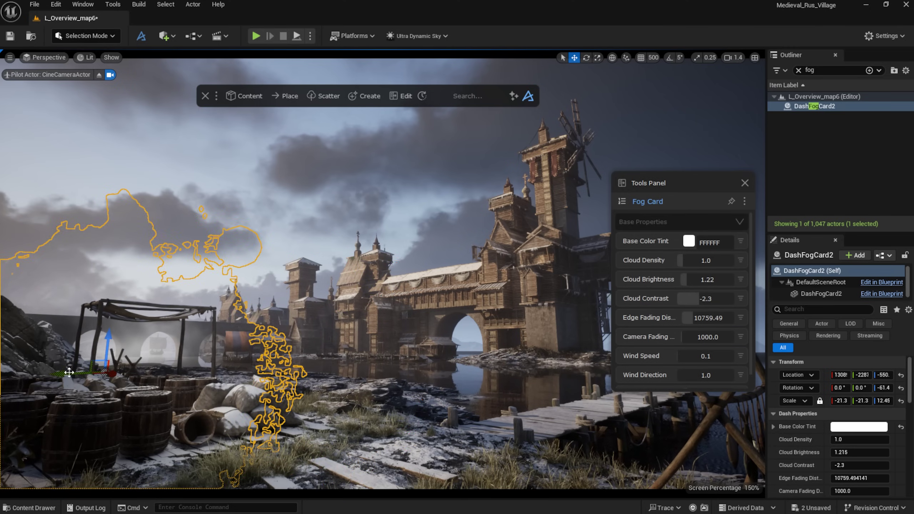
alt+drag(69, 373, 645, 363)
click(744, 183)
drag(662, 334, 660, 319)
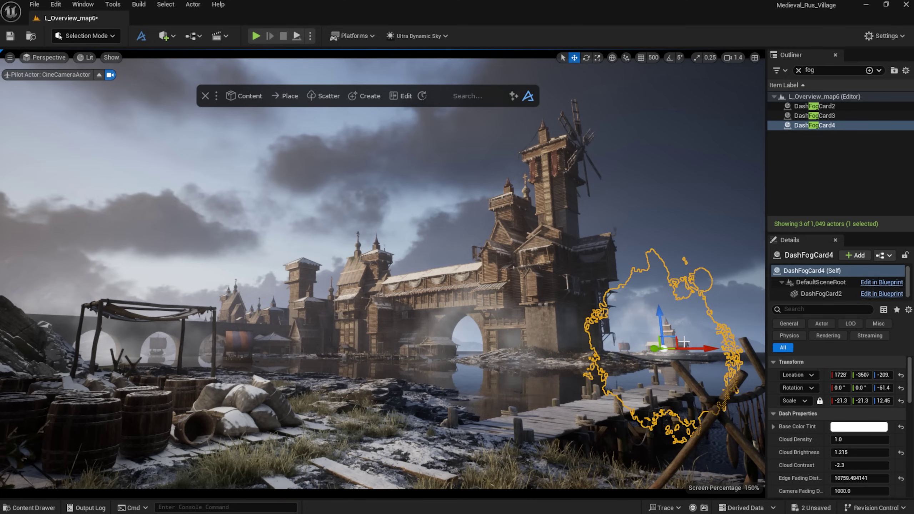
Step: Duplicate the fog card around the castle and position the newest copy far out beside the wooden pier
alt+drag(697, 348, 441, 362)
drag(538, 347, 745, 346)
key(e)
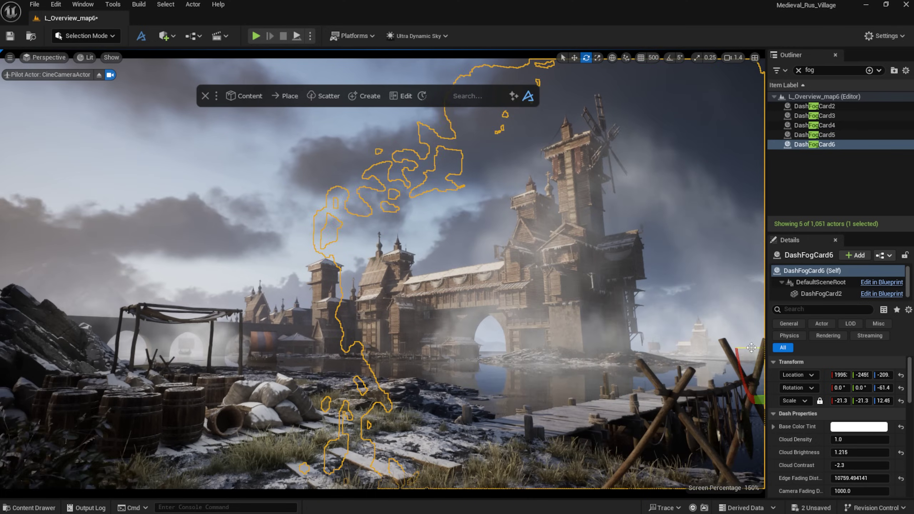
drag(752, 348, 818, 348)
key(w)
key(Escape)
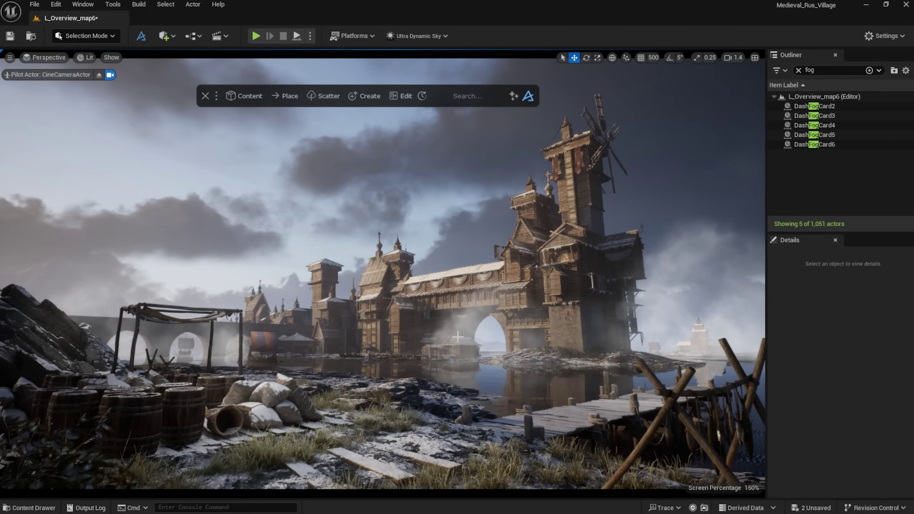
Step: Move the fog card at the castle's archway across the water toward the distant bridge
click(458, 337)
drag(493, 351, 299, 370)
key(Escape)
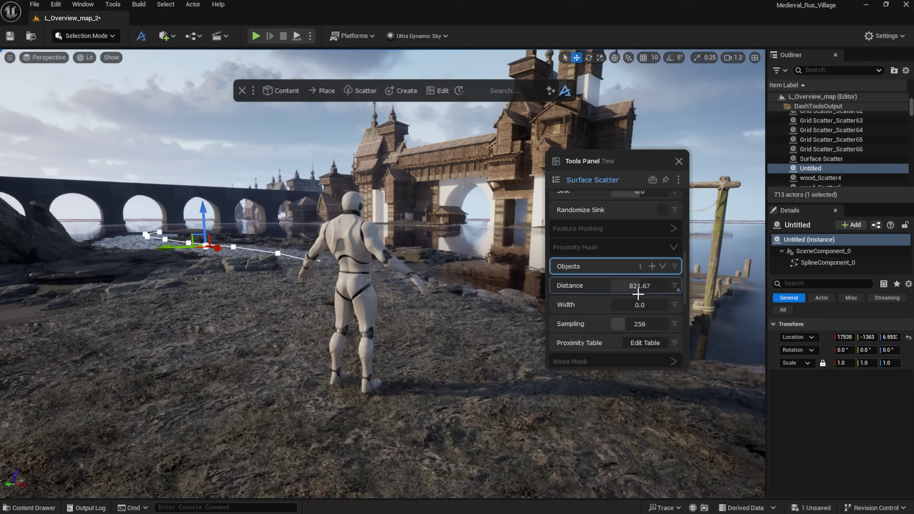
drag(622, 296, 641, 308)
scroll(631, 309, up, 3)
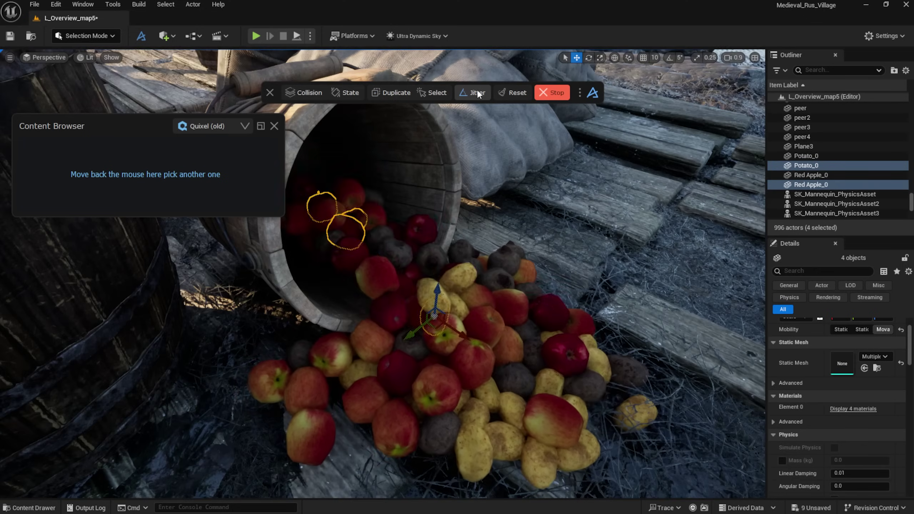
click(391, 93)
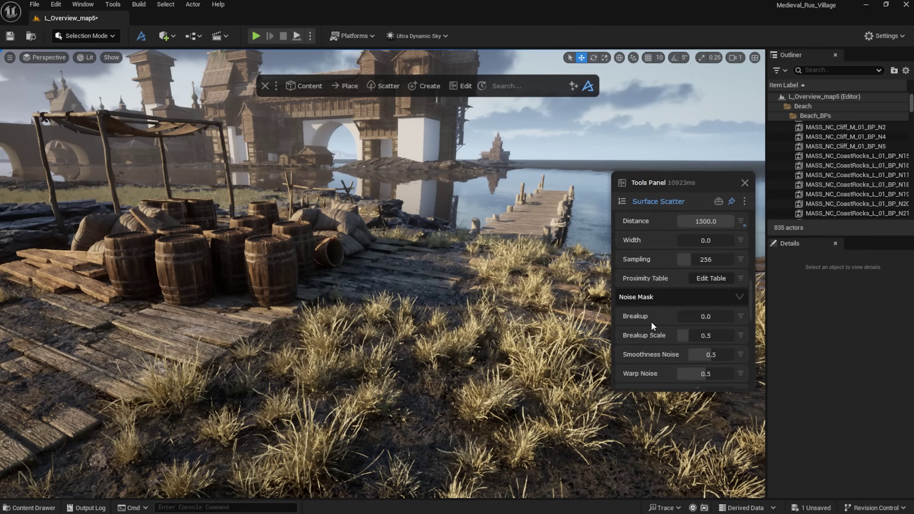
scroll(651, 320, down, 2)
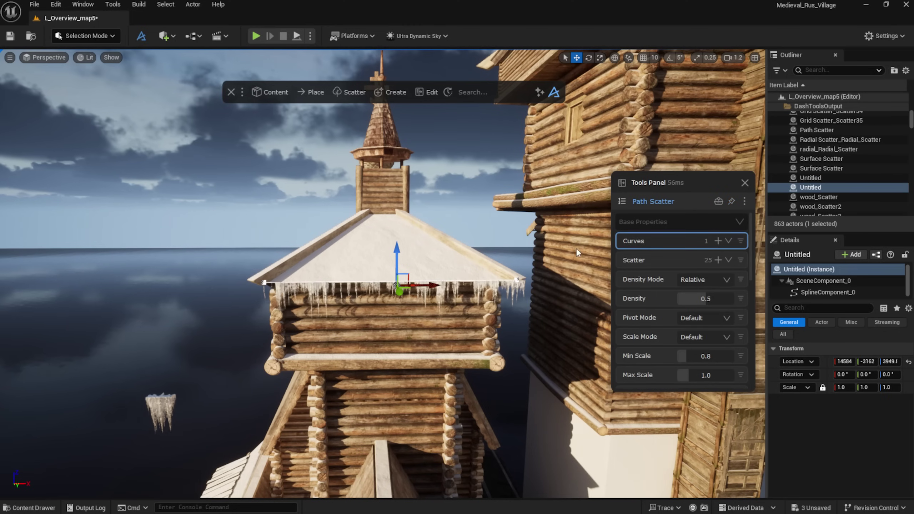